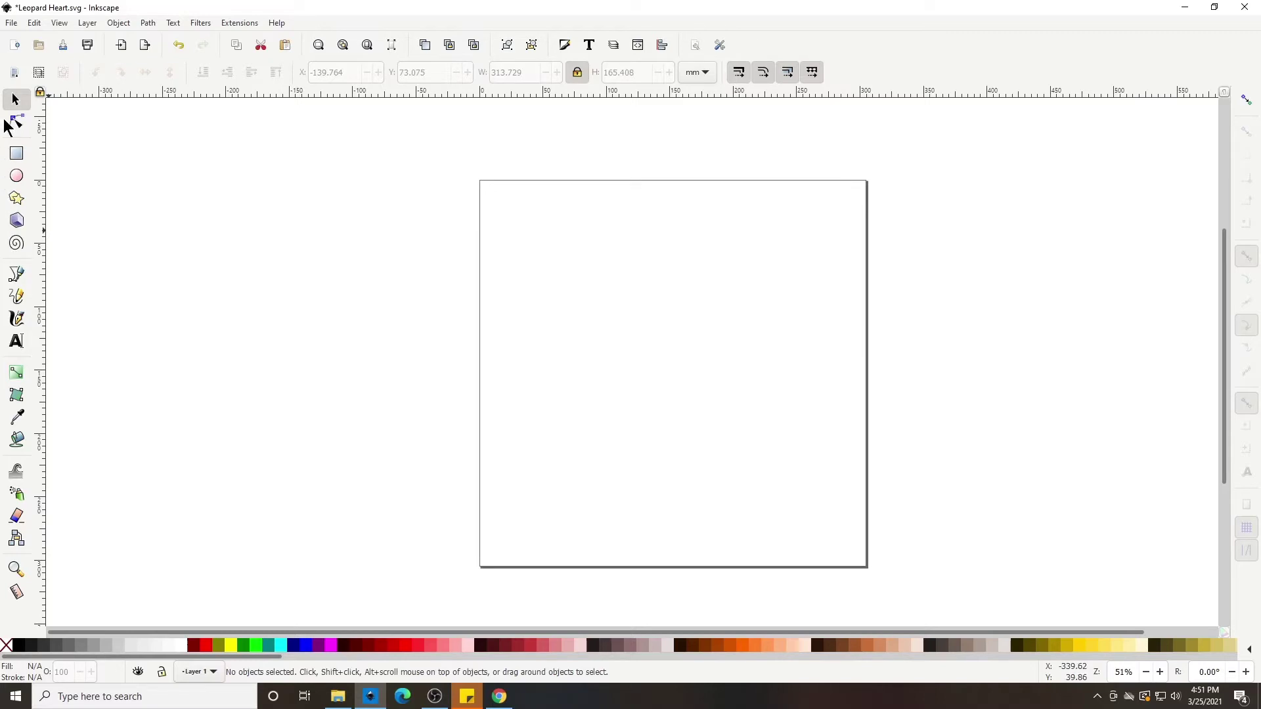
Step: Import MomLife.svg as editable objects and move the #momlife design to the page centre
{"action": "left_click", "coordinate": [10, 24]}
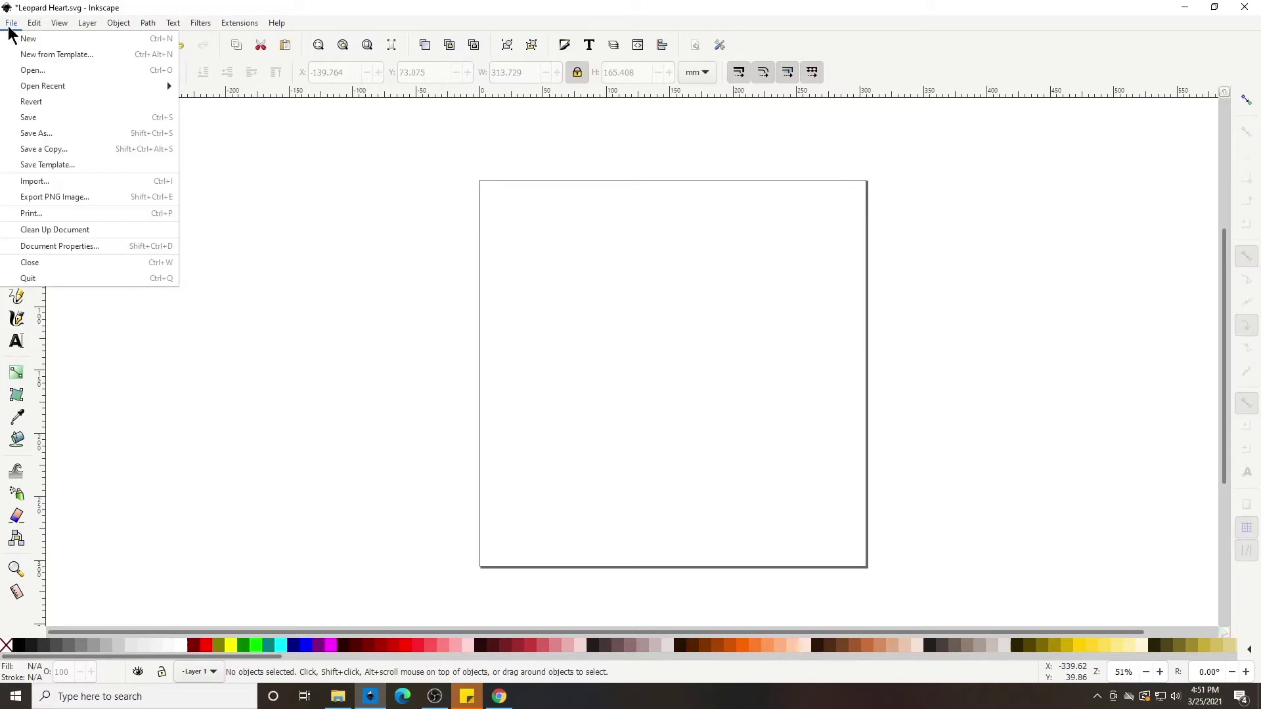
{"action": "left_click", "coordinate": [36, 182]}
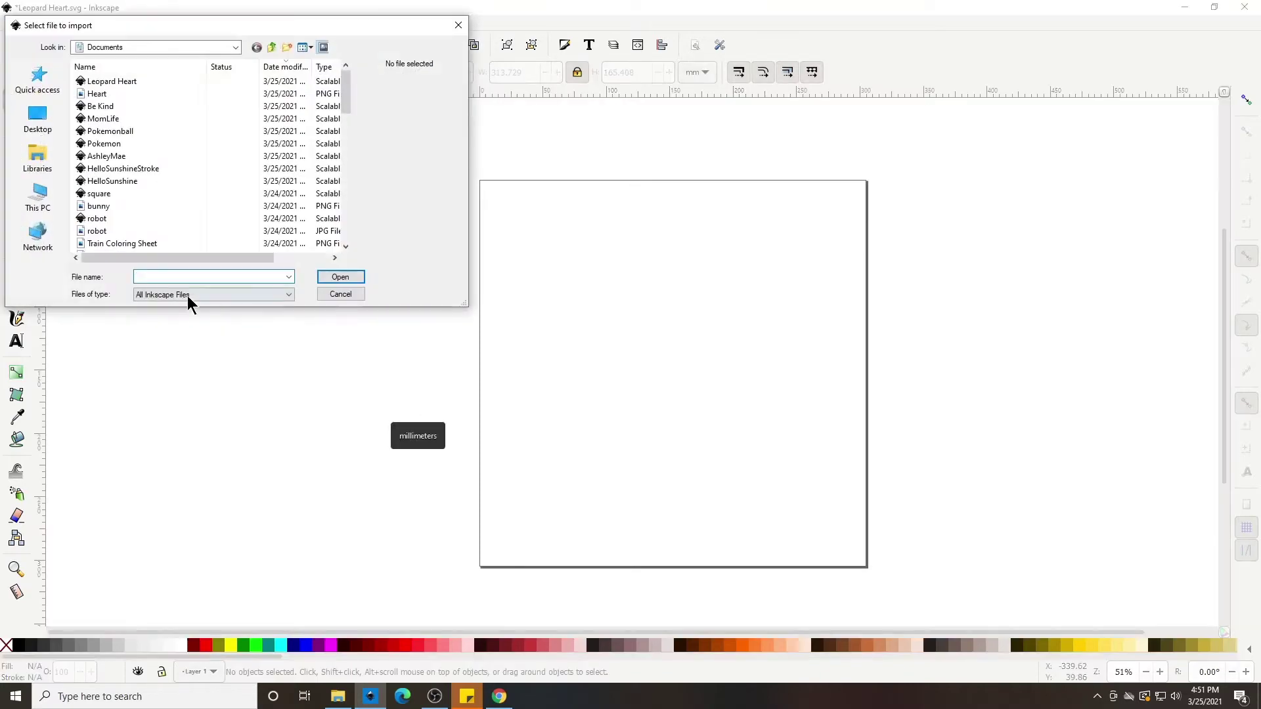
{"action": "type", "text": "momlife"}
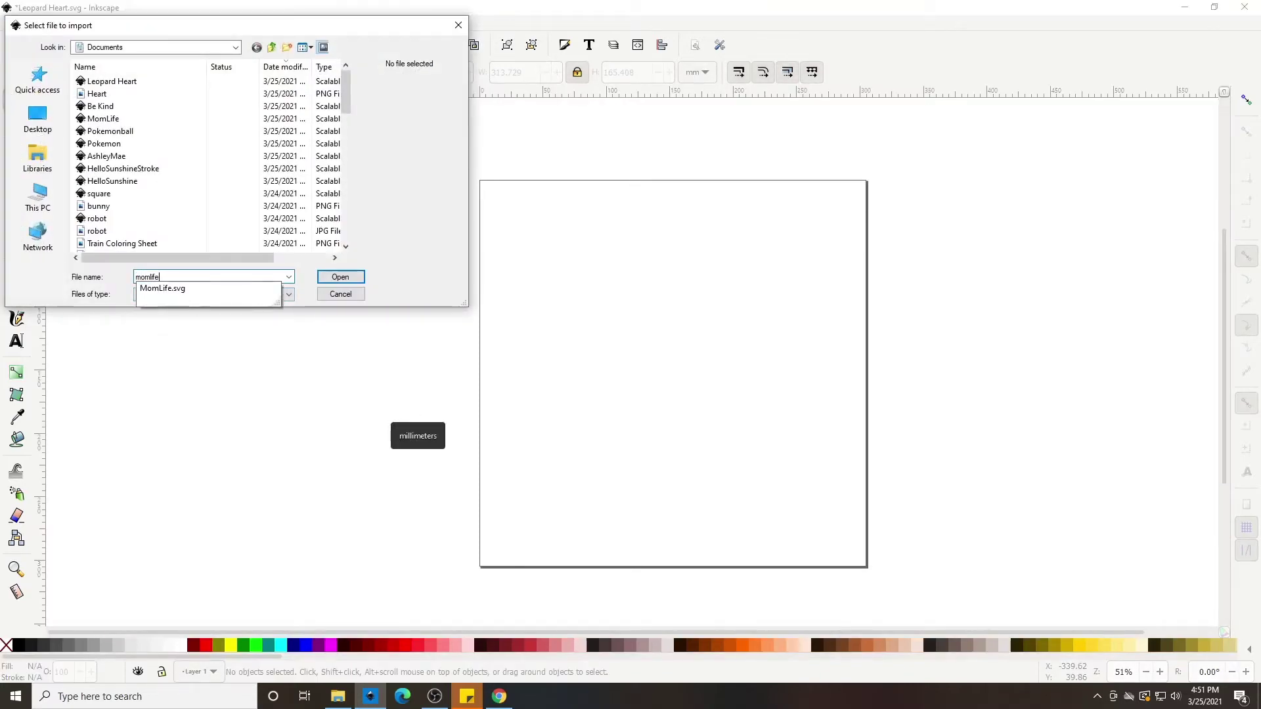
{"action": "key", "text": "Return"}
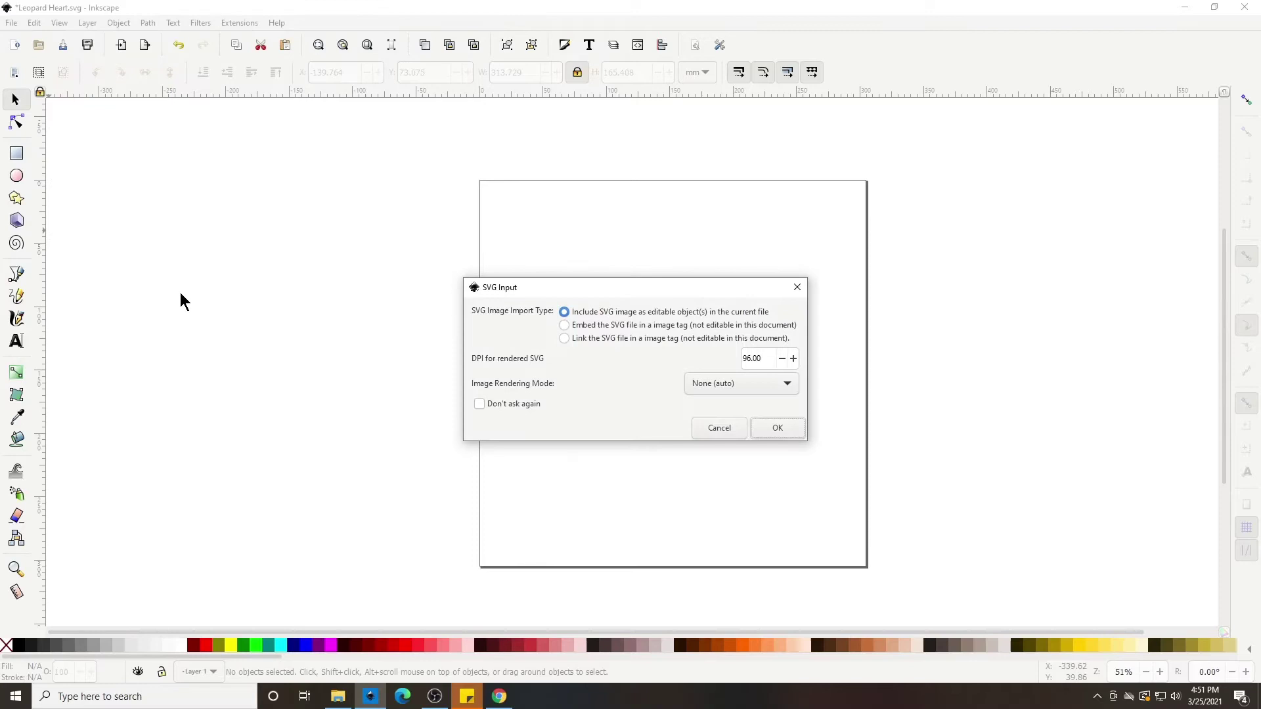
{"action": "left_click", "coordinate": [772, 431]}
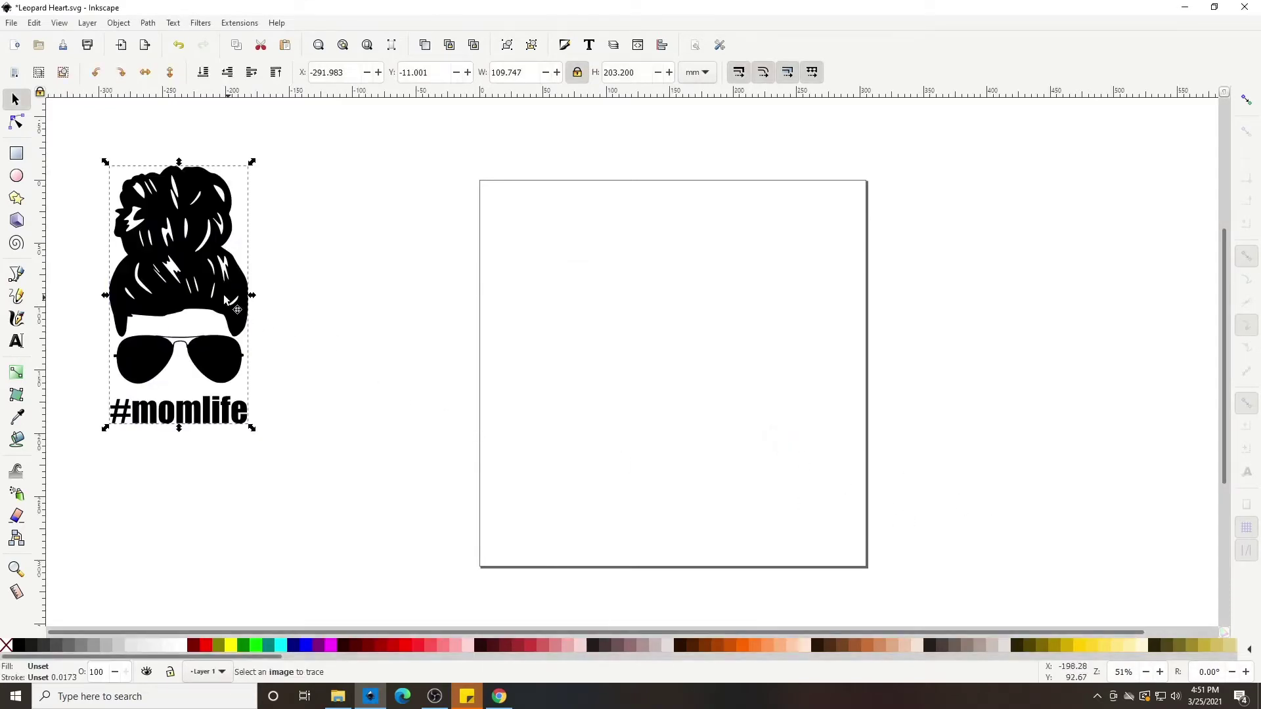
{"action": "left_click_drag", "start_coordinate": [223, 299], "coordinate": [607, 342]}
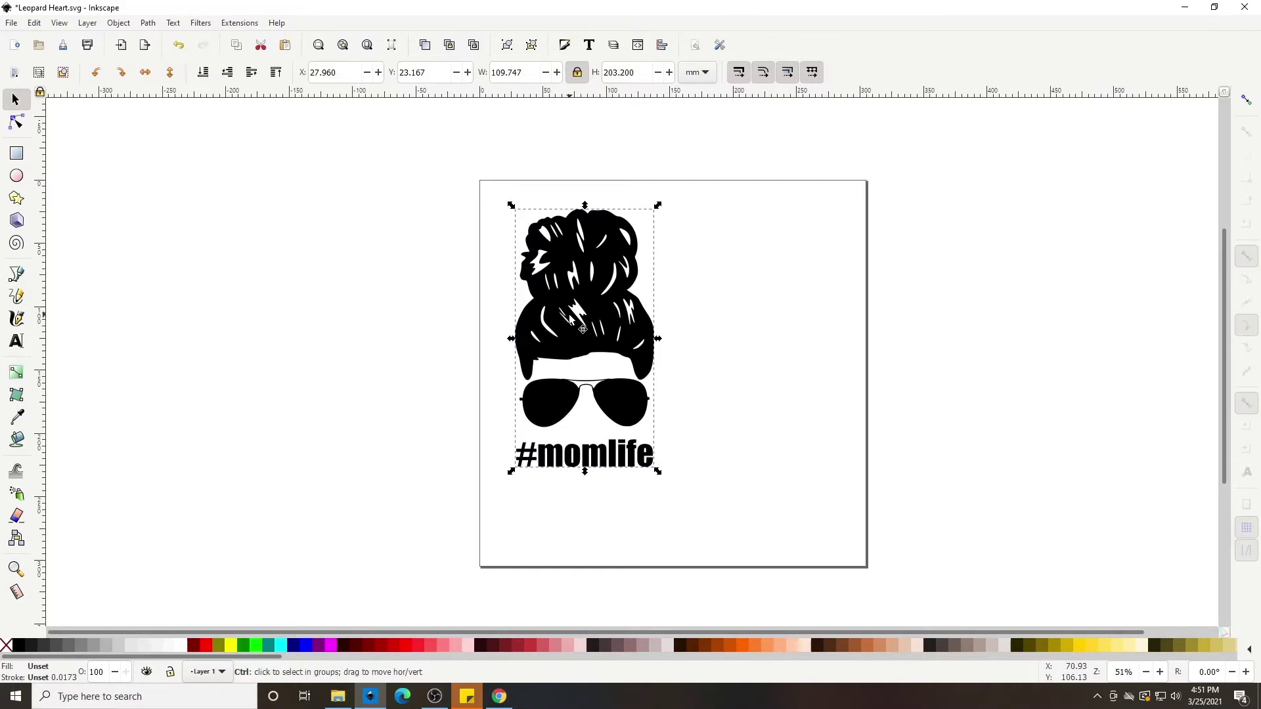
Step: Ungroup the #momlife design, union it into one path, and nudge it right
{"action": "key", "text": "ctrl+shift+g"}
{"action": "scroll", "coordinate": [530, 322], "scroll_direction": "up", "scroll_amount": 2}
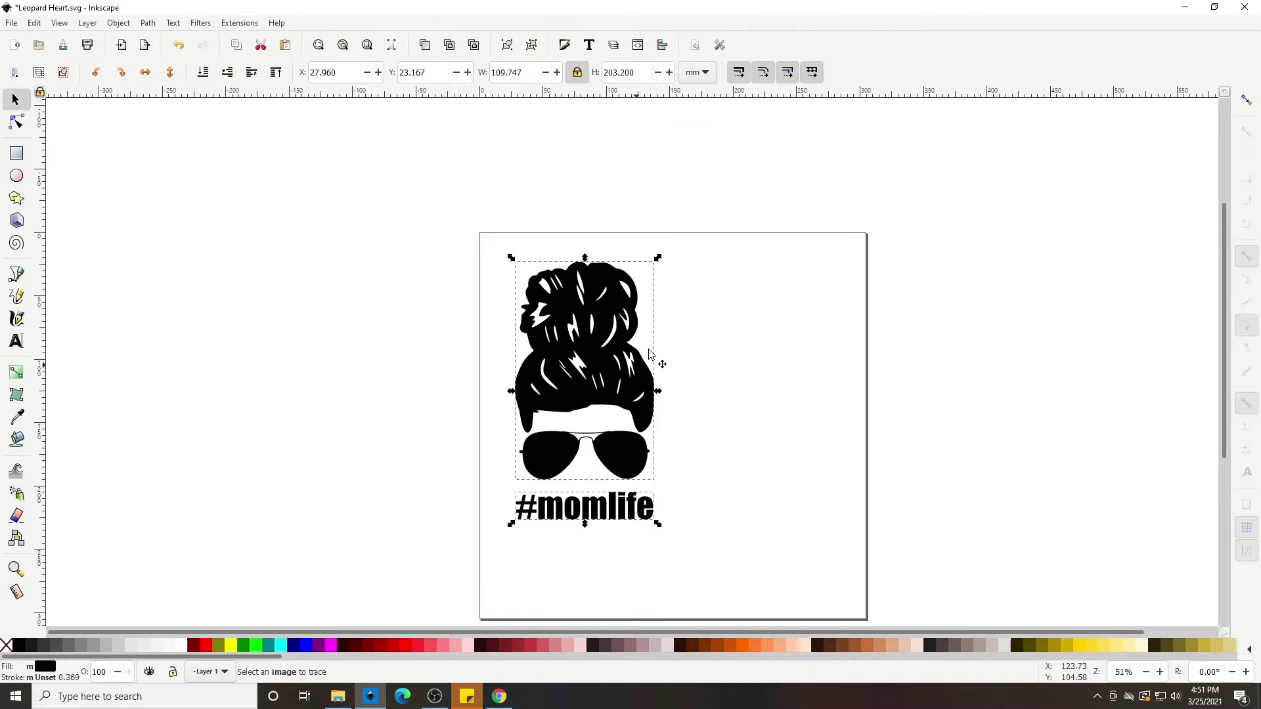
{"action": "left_click", "coordinate": [147, 23]}
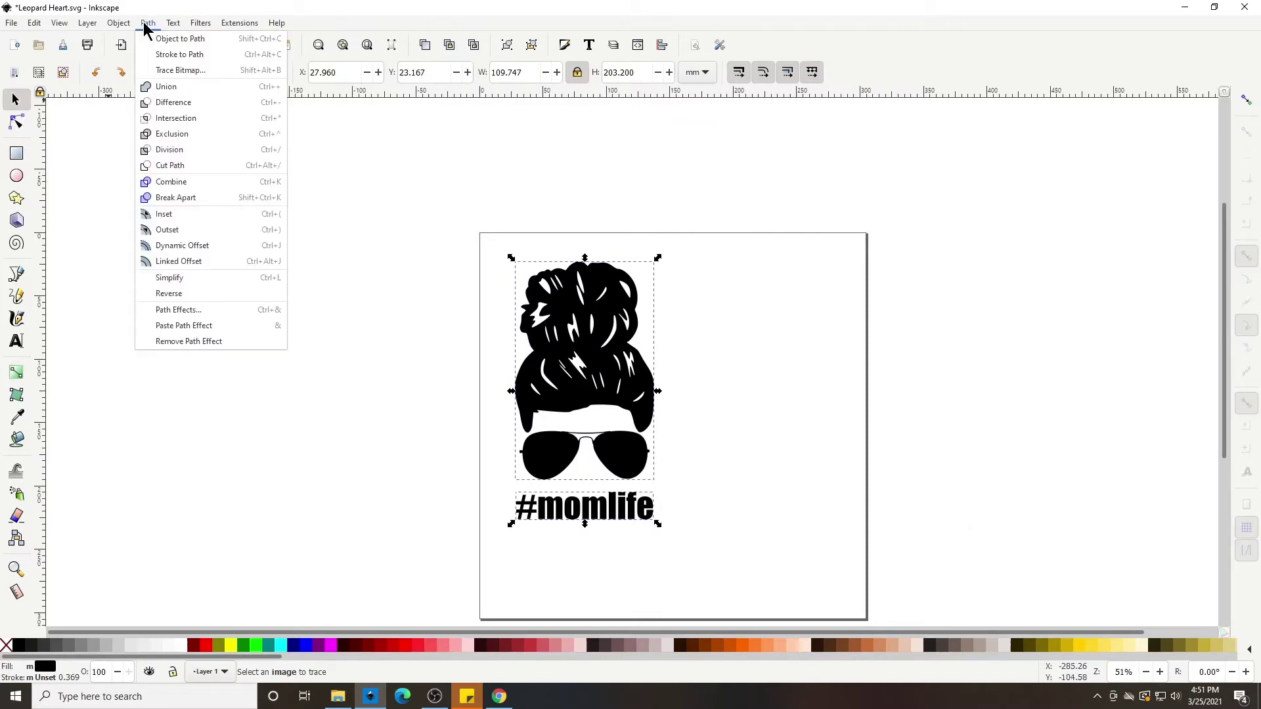
{"action": "left_click", "coordinate": [189, 87]}
{"action": "left_click_drag", "start_coordinate": [603, 450], "coordinate": [640, 451]}
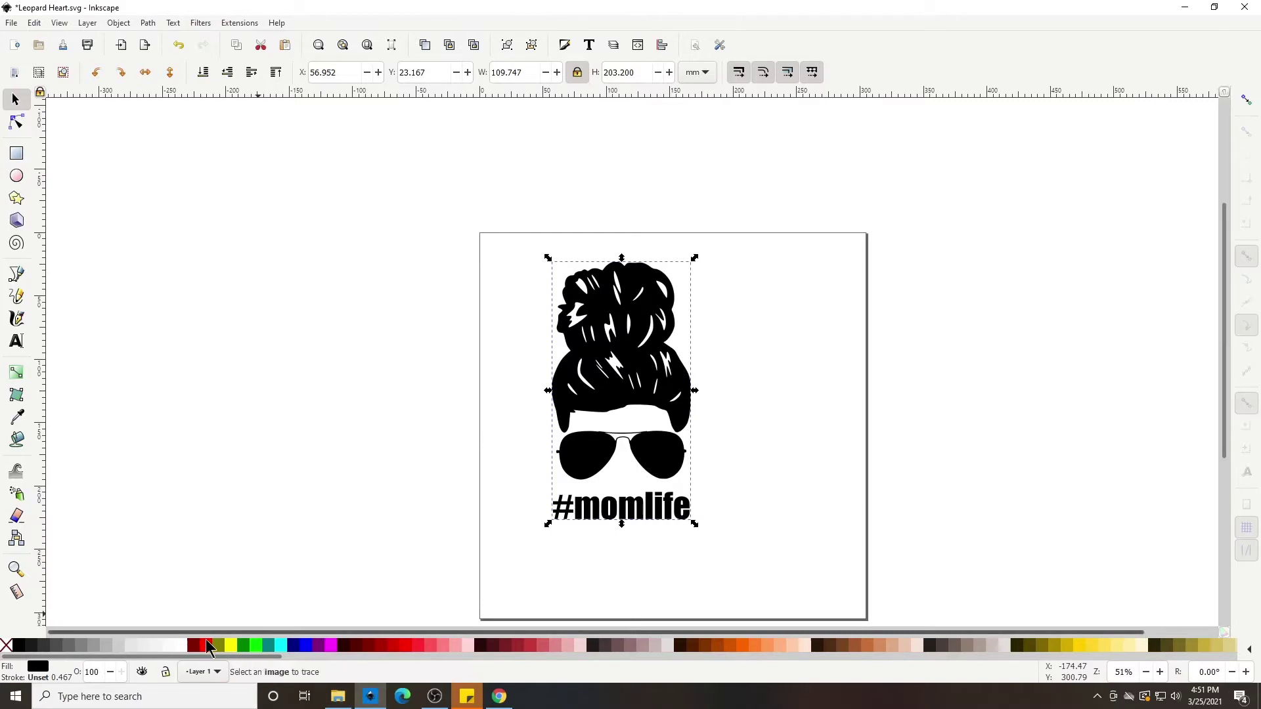
Step: Keep the design's fill black, then break the path apart into separate pieces
{"action": "left_click", "coordinate": [198, 645]}
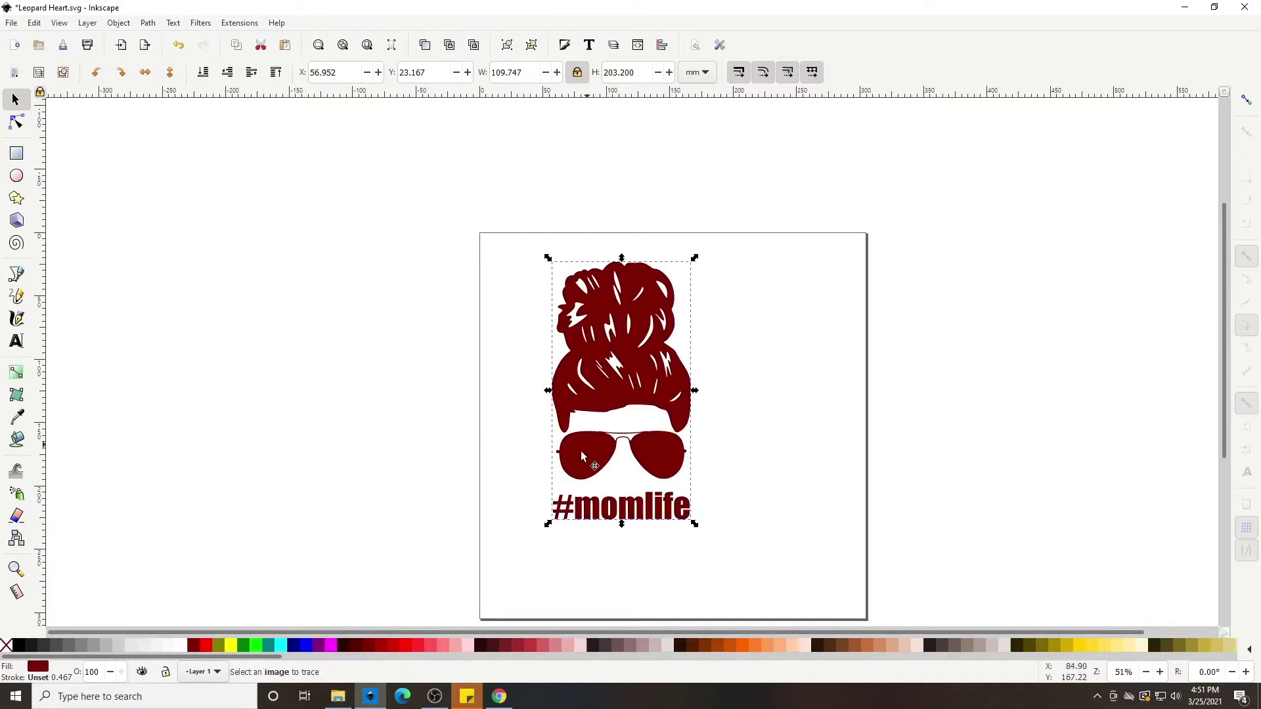
{"action": "left_click", "coordinate": [18, 646]}
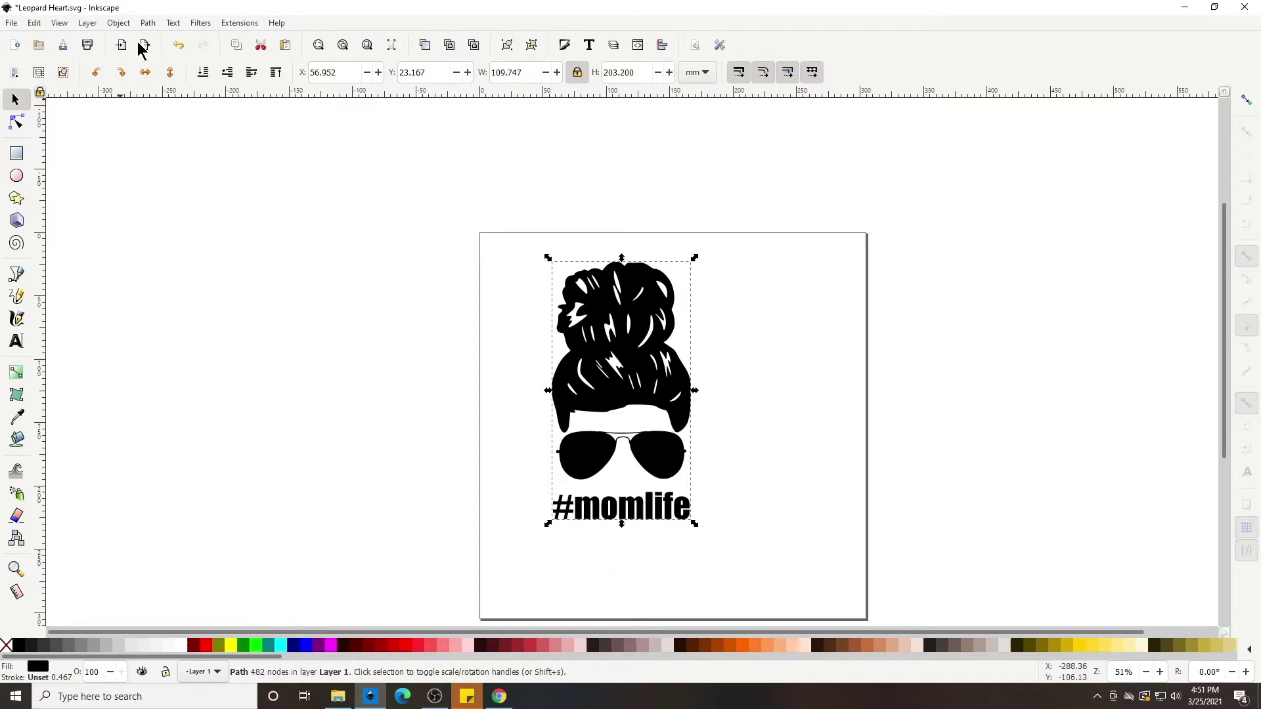
{"action": "left_click", "coordinate": [148, 23]}
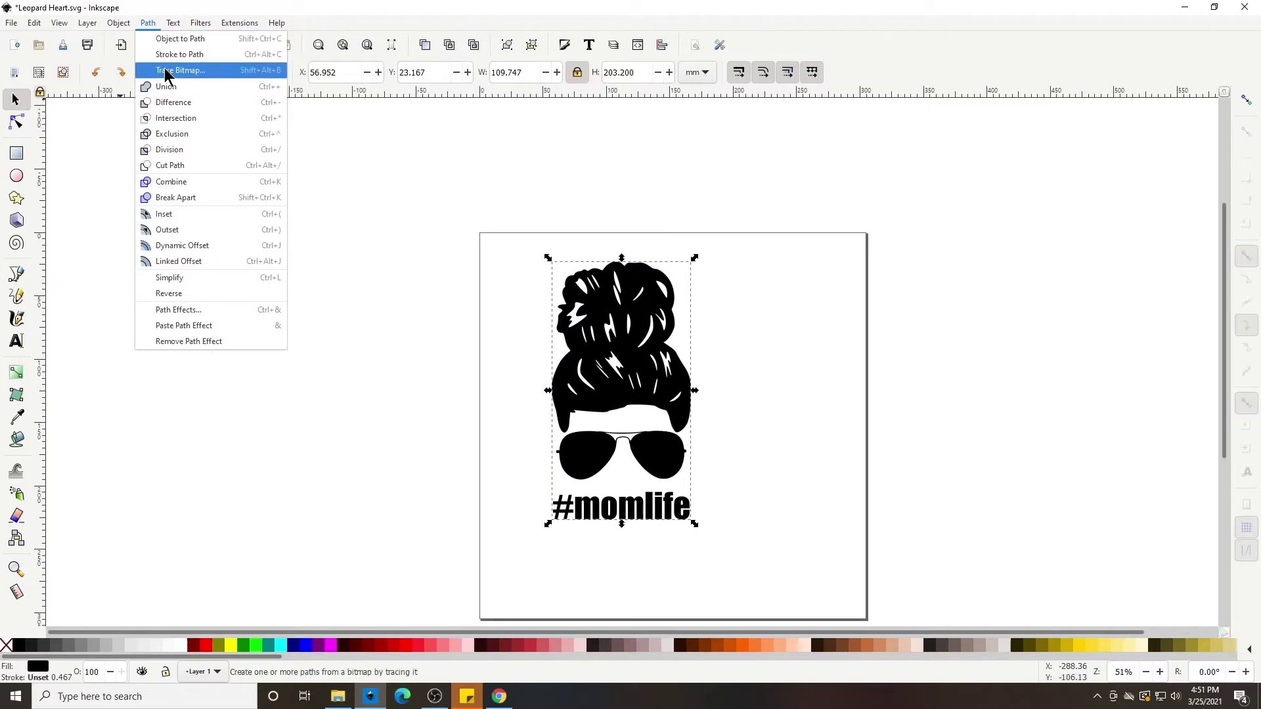
{"action": "left_click", "coordinate": [175, 198]}
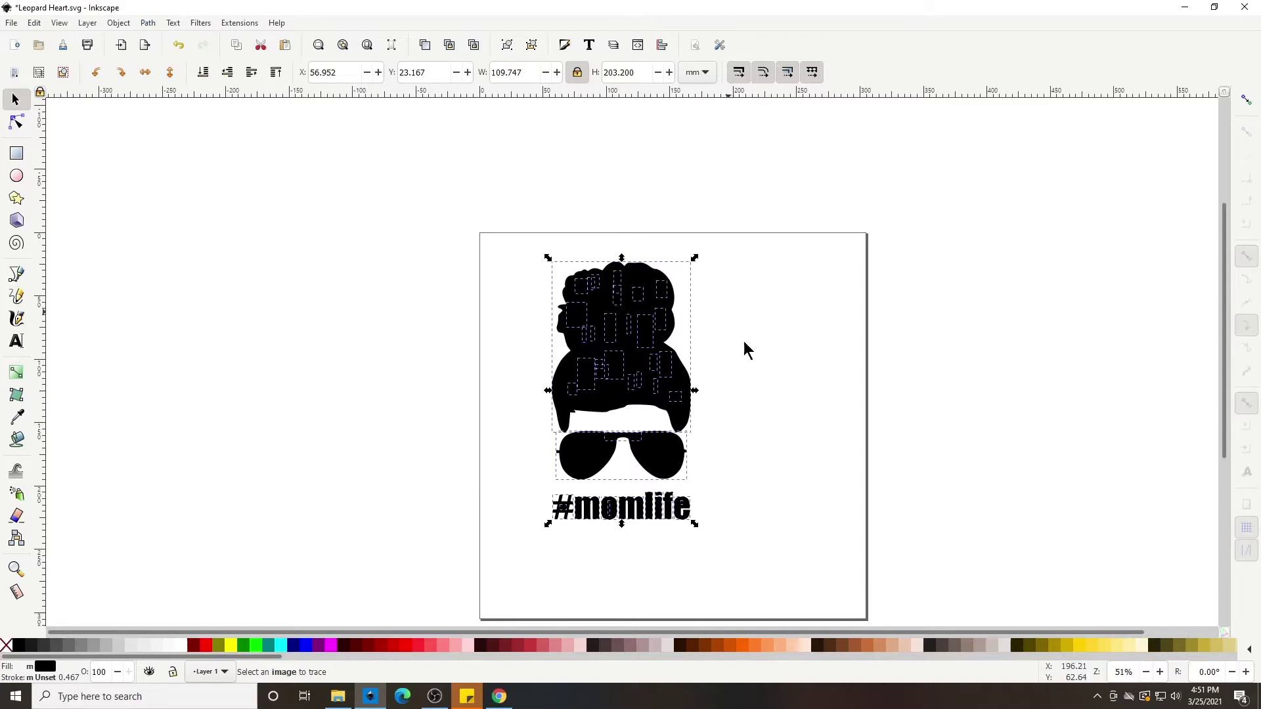
Step: Select all the hair pieces and apply Path > Exclusion to cut the white strands out
{"action": "left_click", "coordinate": [779, 500]}
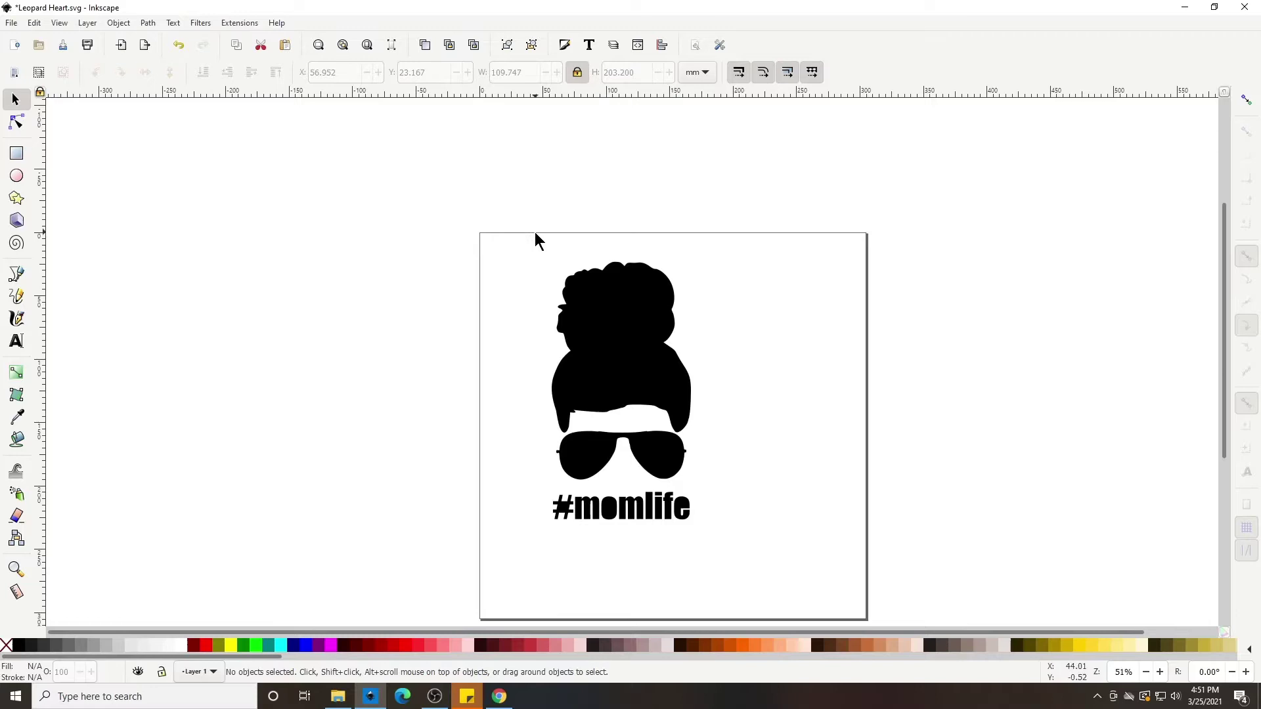
{"action": "left_click_drag", "start_coordinate": [525, 218], "coordinate": [724, 436]}
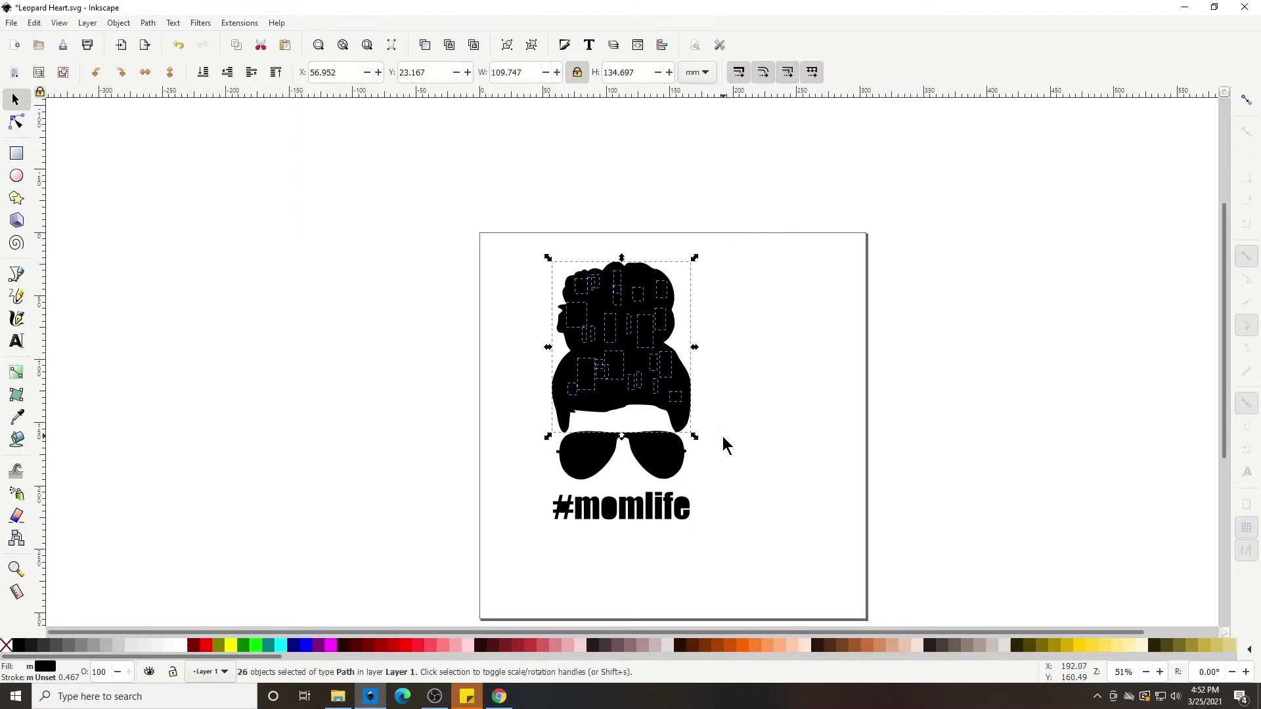
{"action": "left_click", "coordinate": [148, 23]}
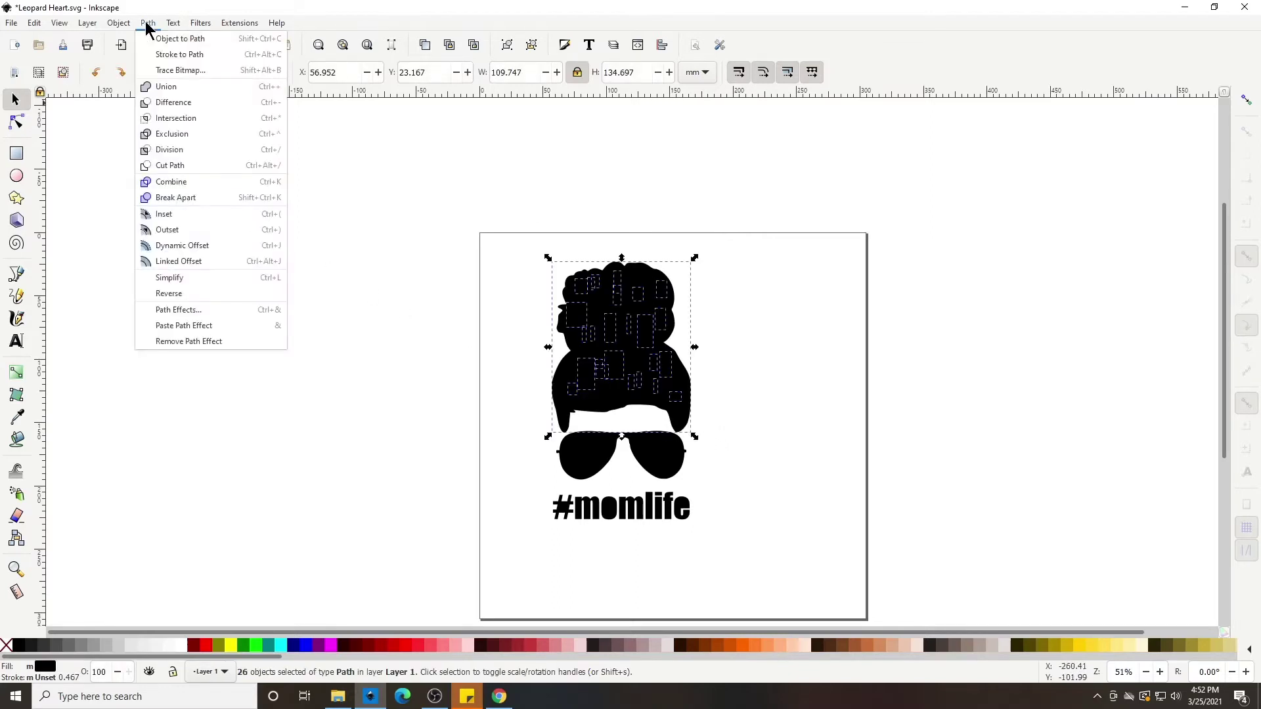
{"action": "left_click", "coordinate": [186, 139]}
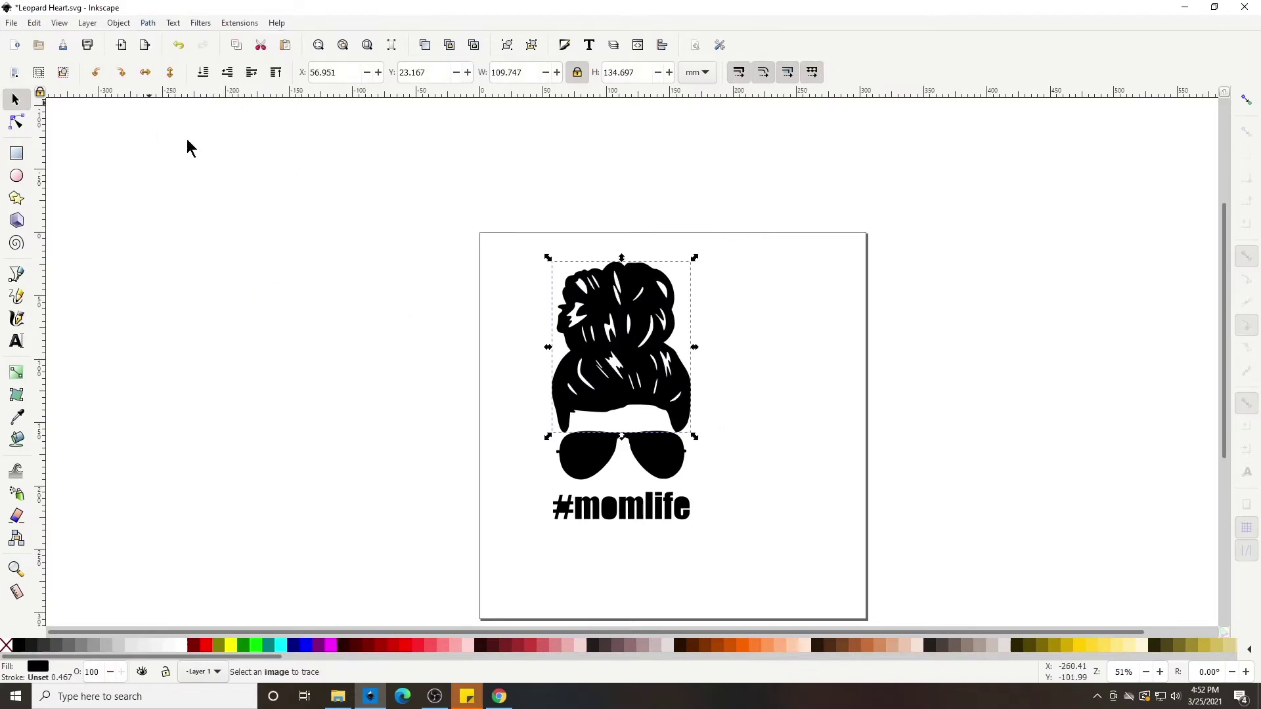
Step: Rejoin the two sunglasses pieces into a single shape
{"action": "left_click", "coordinate": [779, 420]}
{"action": "left_click_drag", "start_coordinate": [521, 418], "coordinate": [712, 490]}
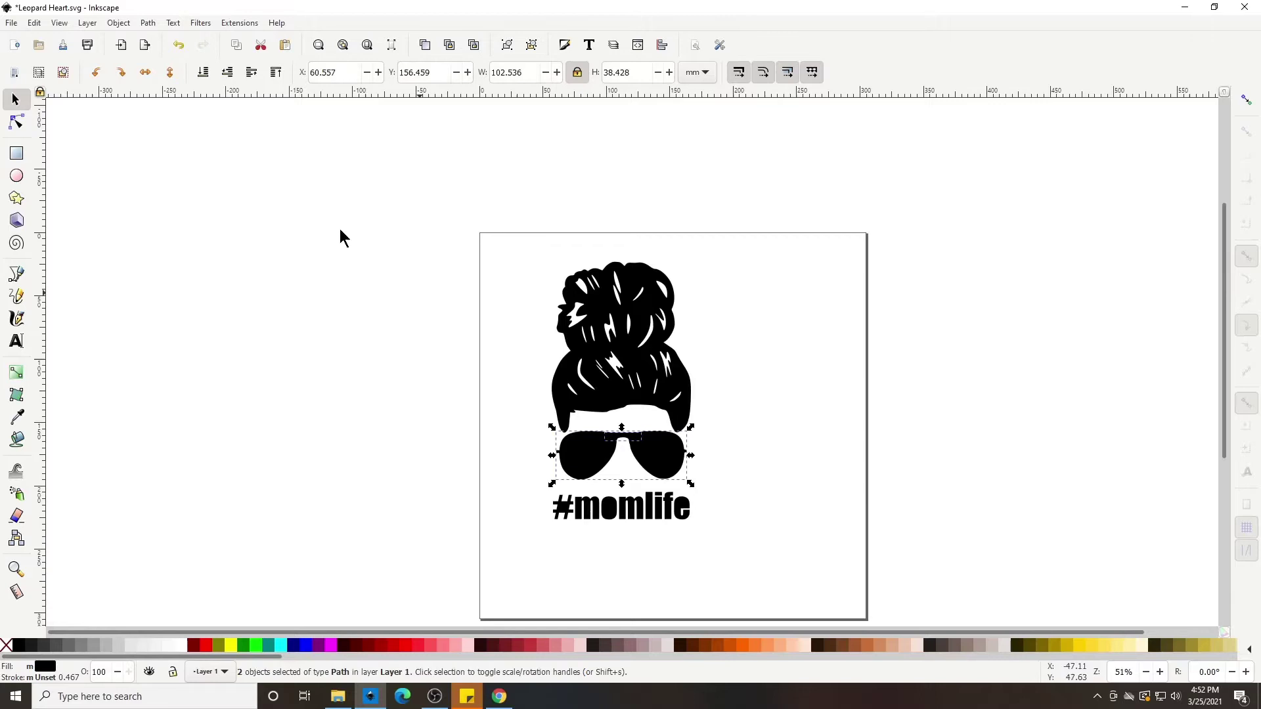
{"action": "left_click", "coordinate": [148, 24]}
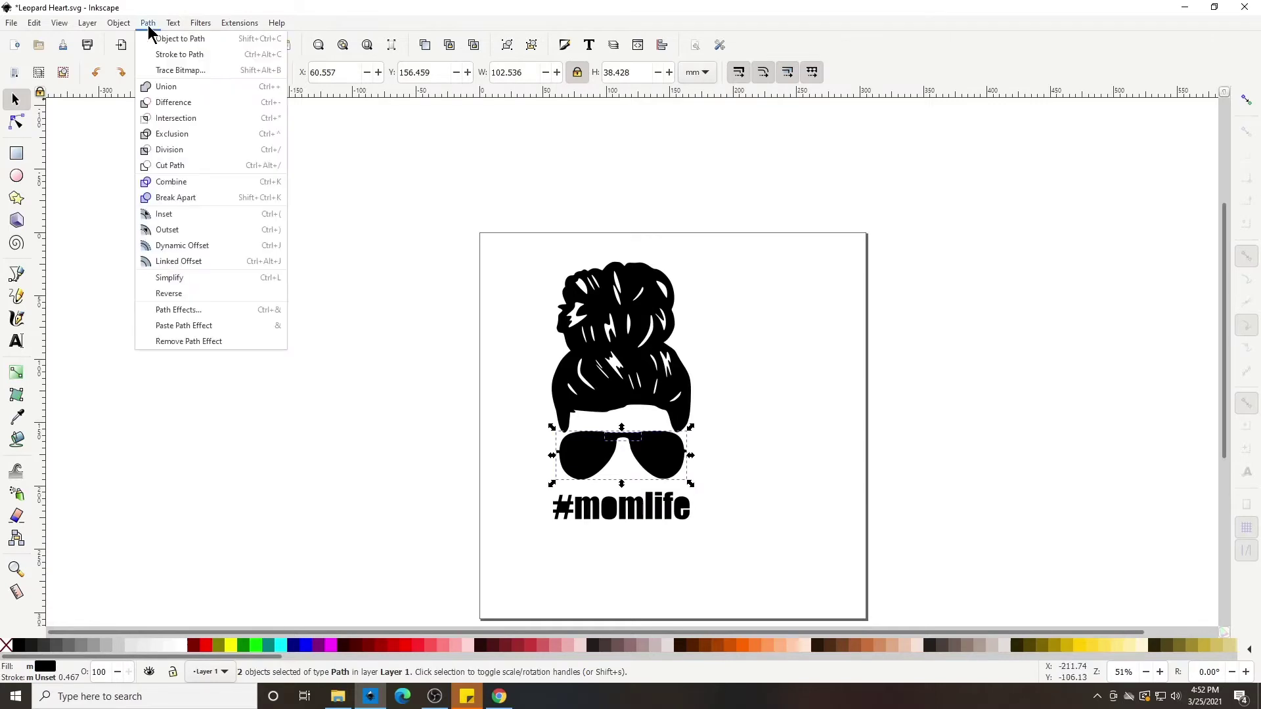
{"action": "left_click", "coordinate": [174, 135]}
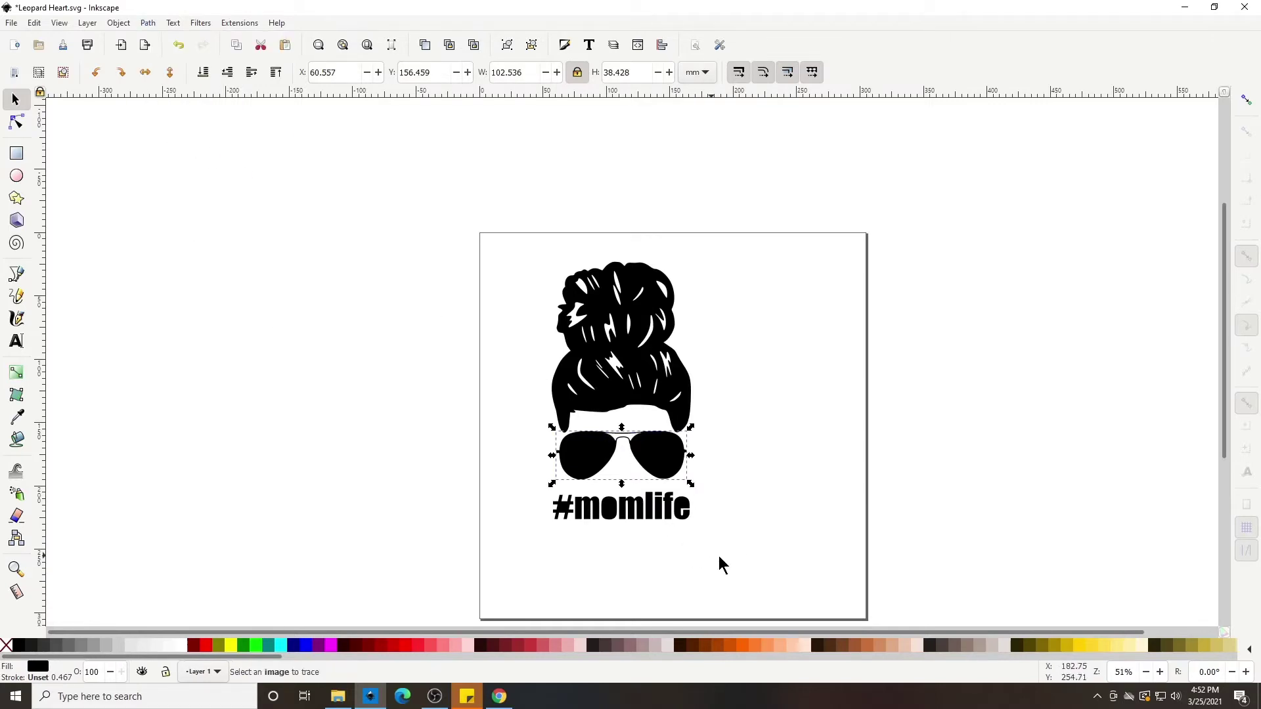
Step: Join the #momlife letter pieces into one path and reselect the text
{"action": "left_click", "coordinate": [738, 559]}
{"action": "left_click_drag", "start_coordinate": [712, 550], "coordinate": [538, 493]}
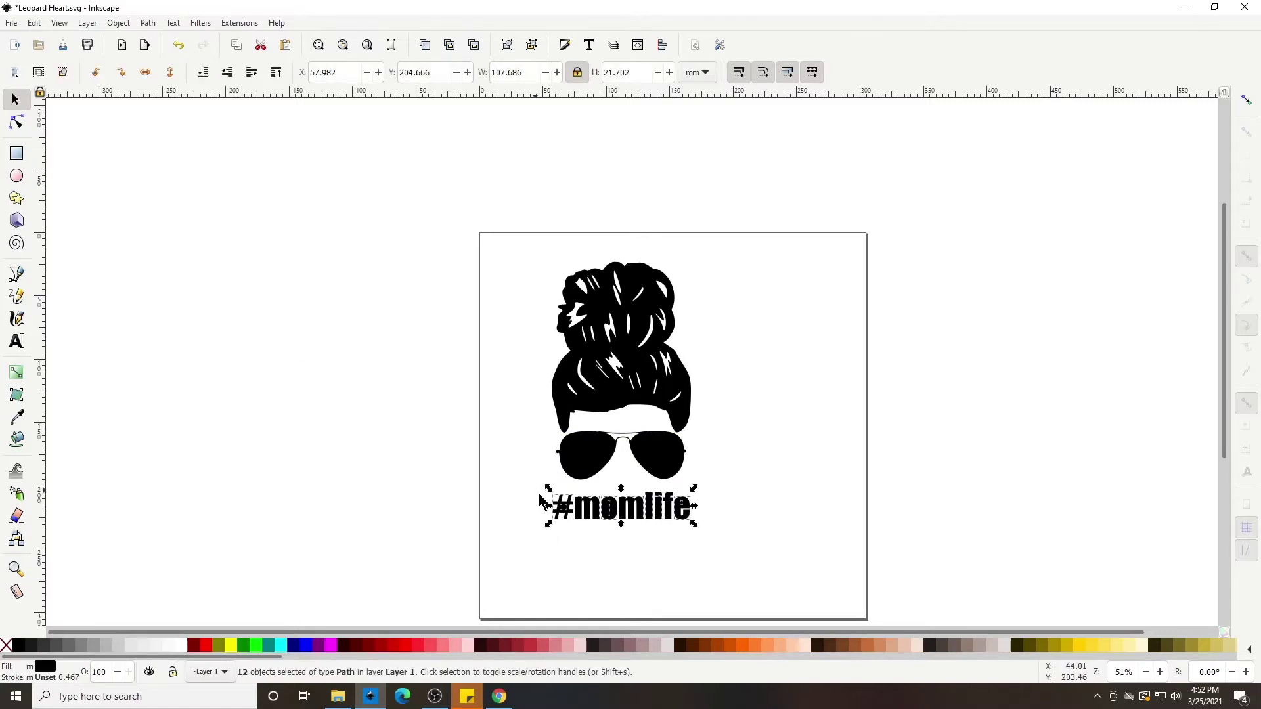
{"action": "left_click", "coordinate": [147, 25]}
{"action": "left_click", "coordinate": [166, 133]}
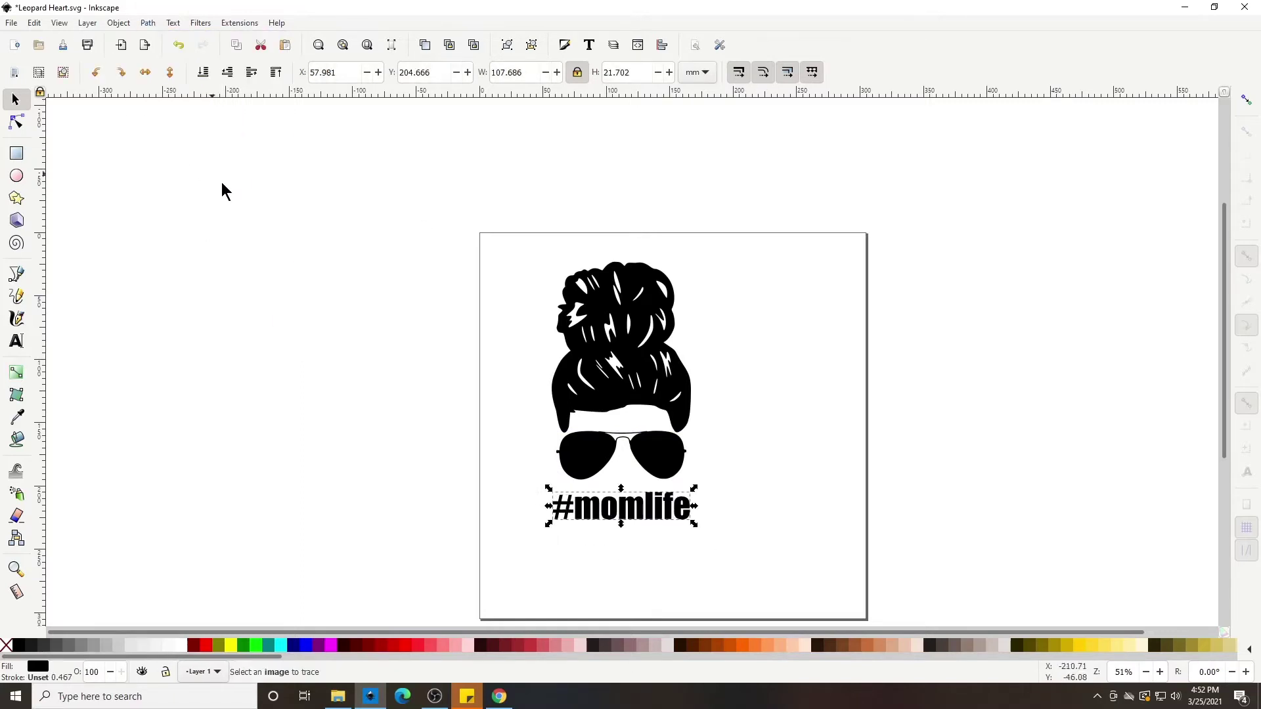
{"action": "left_click", "coordinate": [630, 559]}
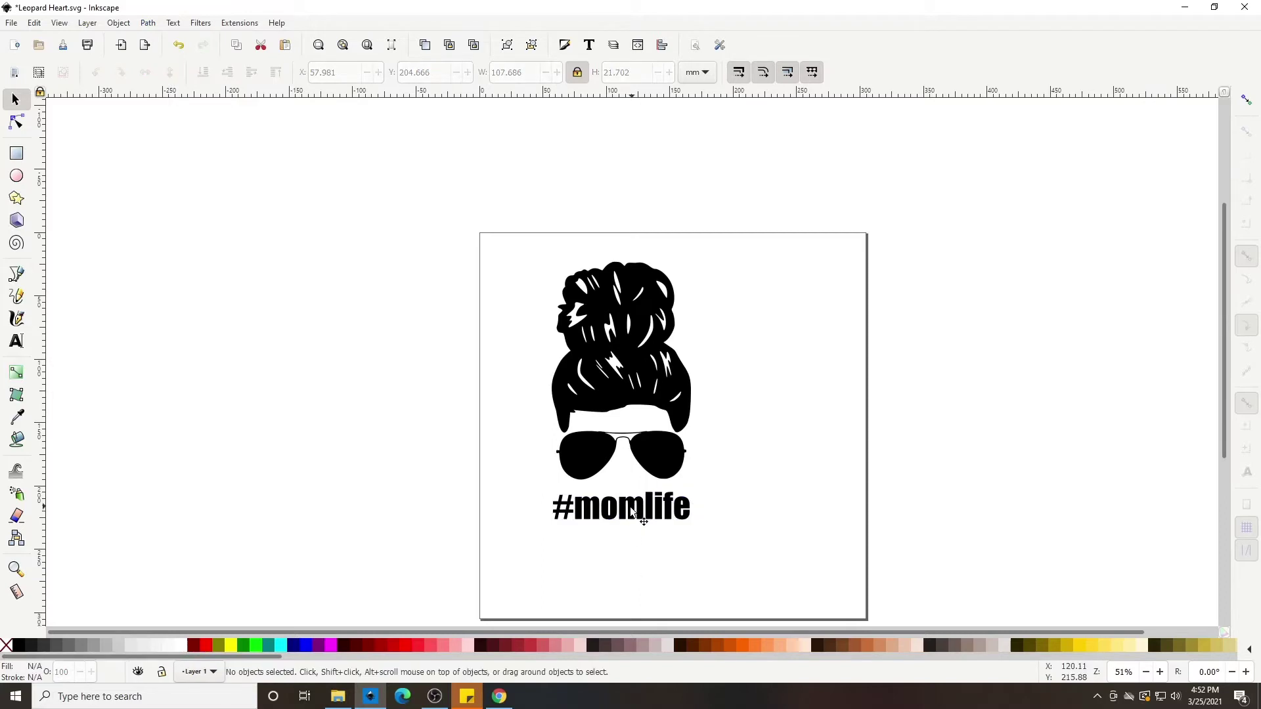
{"action": "left_click_drag", "start_coordinate": [715, 539], "coordinate": [545, 490]}
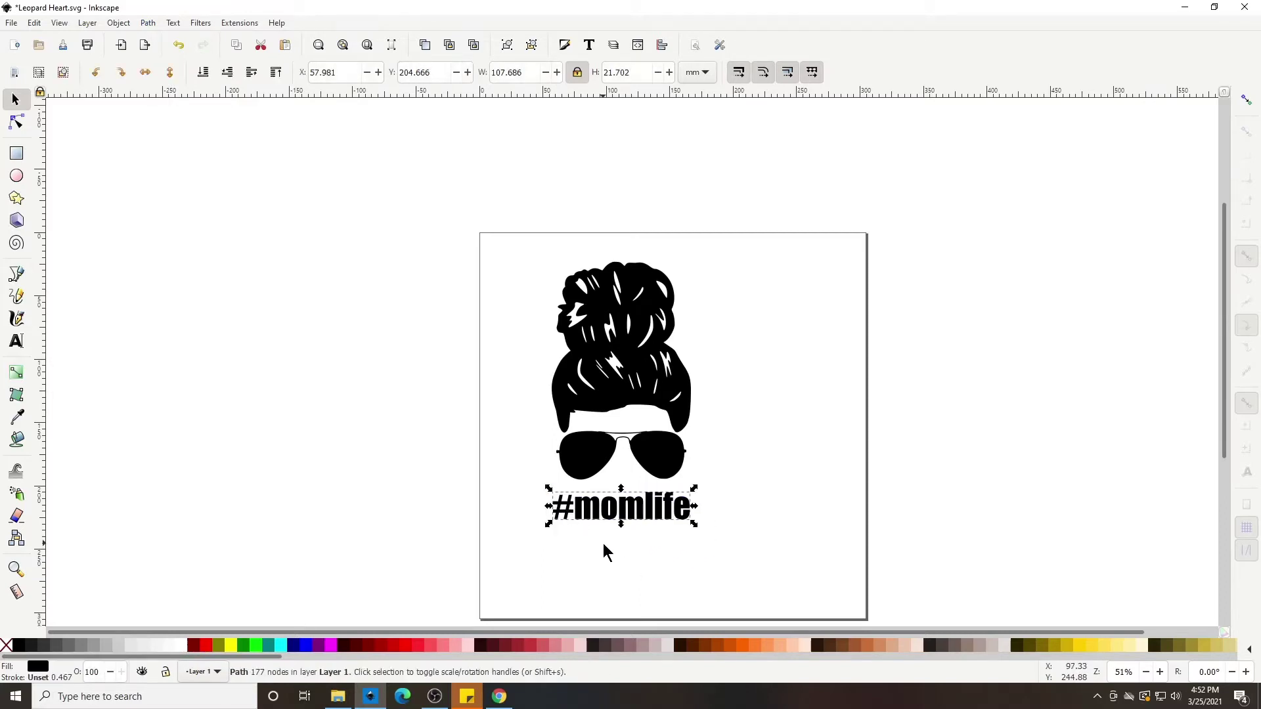
Step: Colour the hair teal, the sunglasses navy and the #momlife text blue
{"action": "left_click", "coordinate": [583, 447]}
{"action": "left_click", "coordinate": [587, 395]}
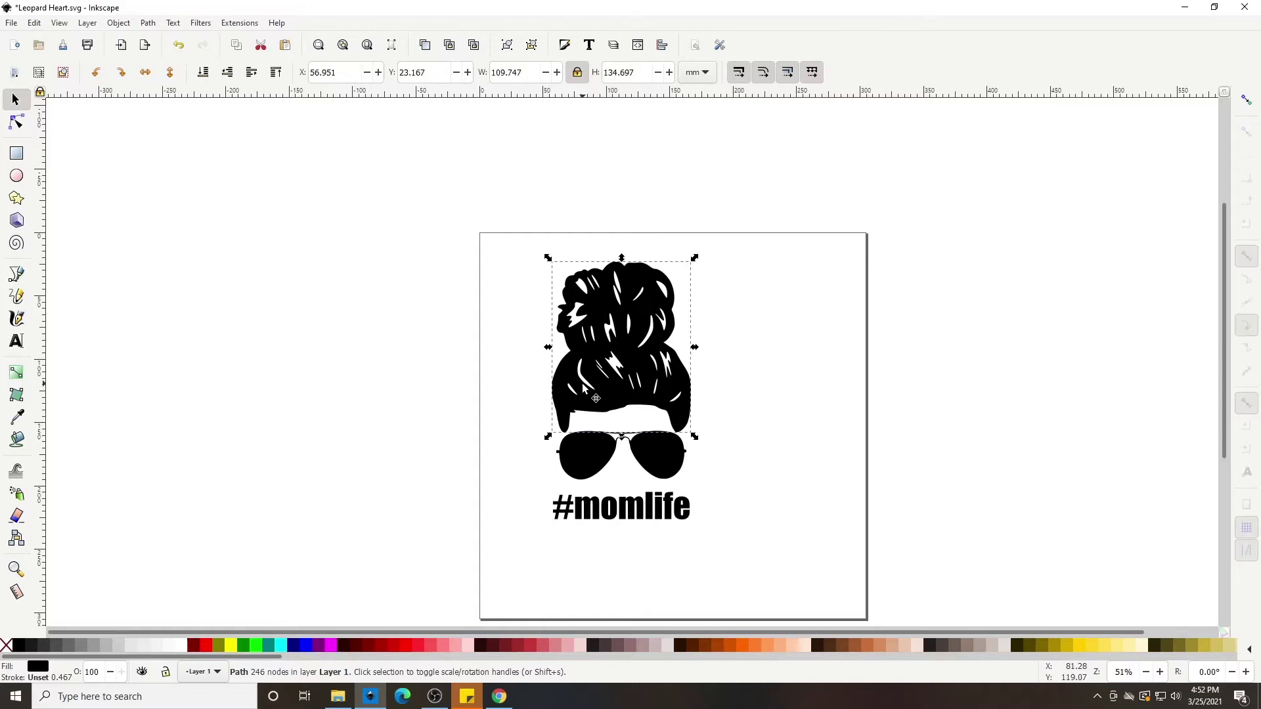
{"action": "left_click", "coordinate": [599, 460], "text": "shift"}
{"action": "left_click", "coordinate": [614, 517], "text": "shift"}
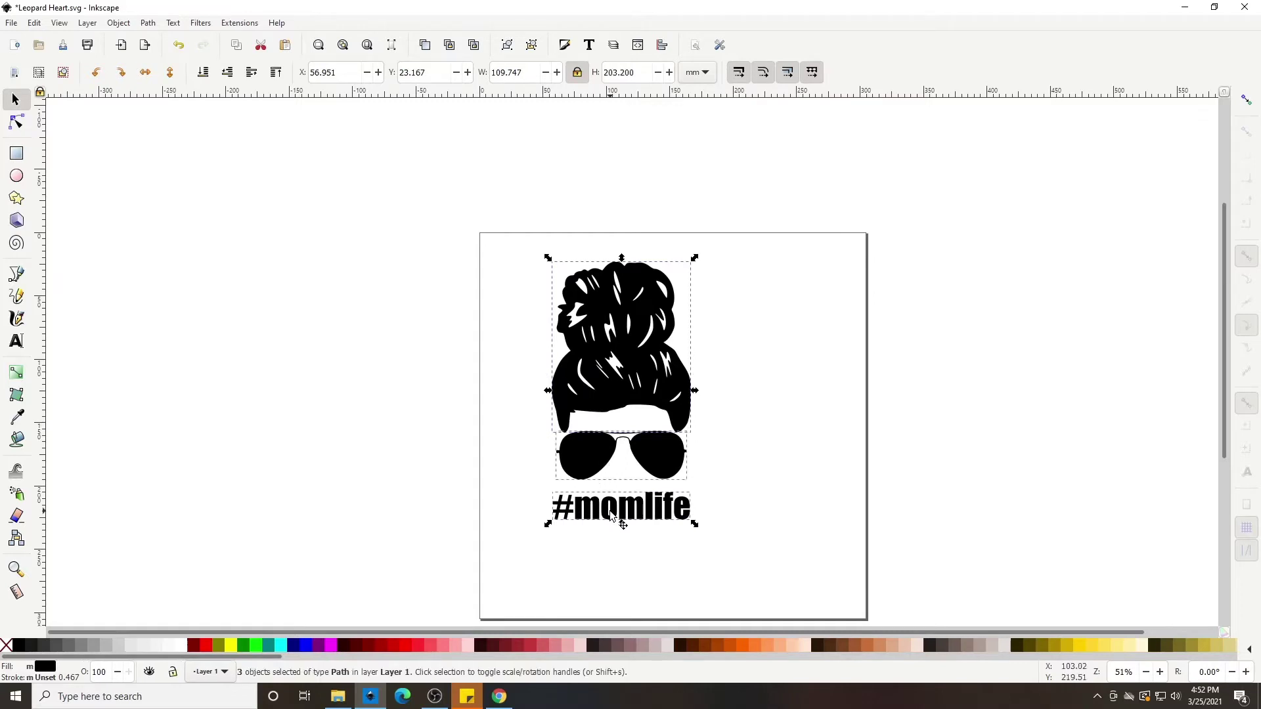
{"action": "left_click", "coordinate": [765, 533]}
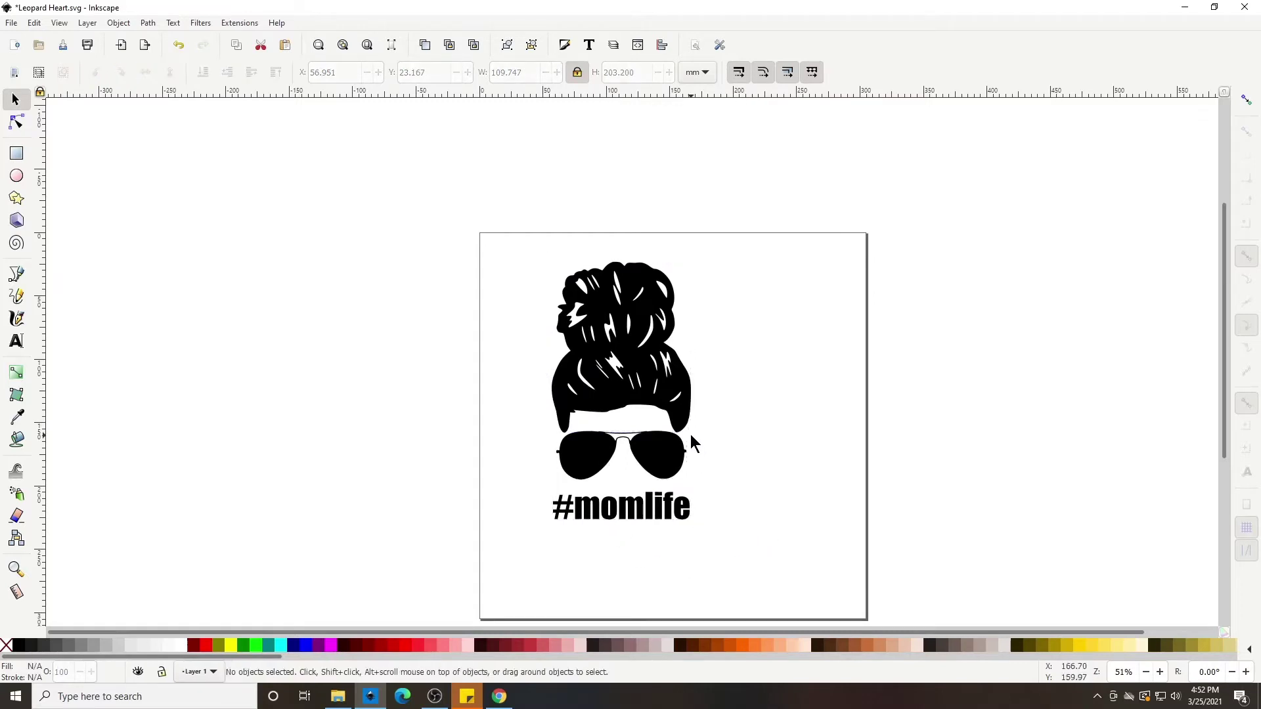
{"action": "left_click", "coordinate": [624, 365]}
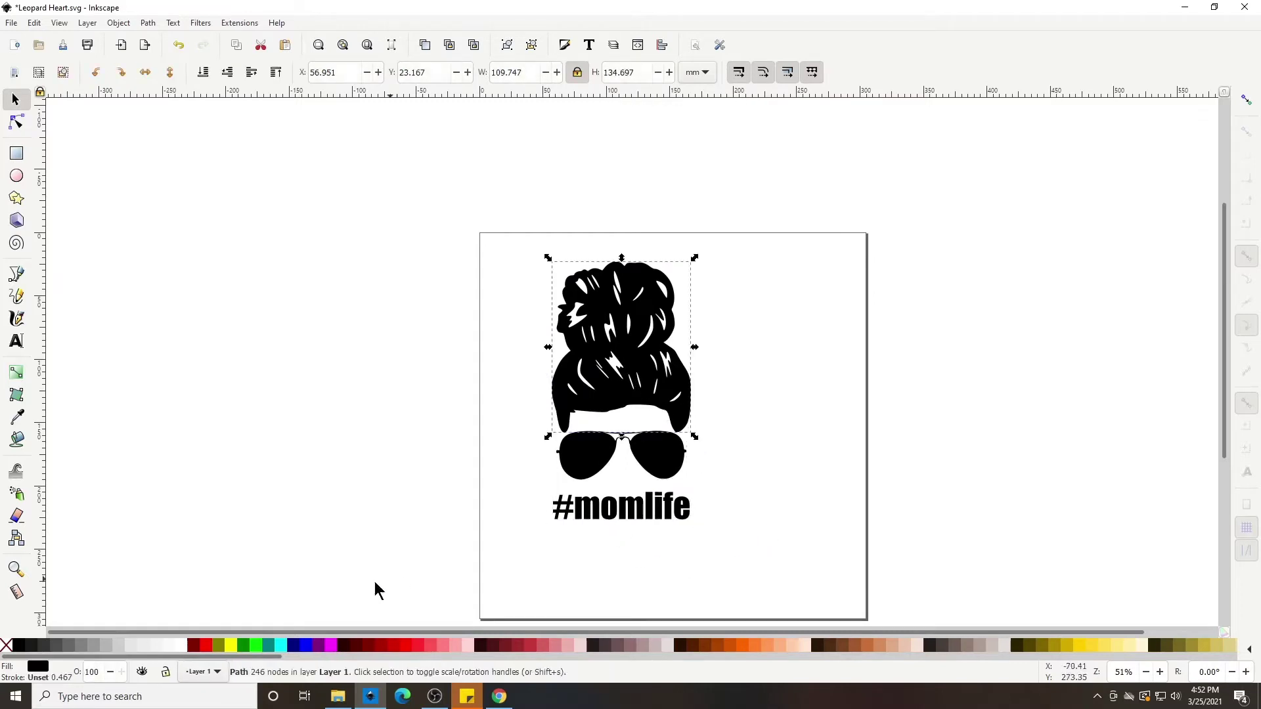
{"action": "left_click", "coordinate": [270, 645]}
{"action": "left_click", "coordinate": [579, 463]}
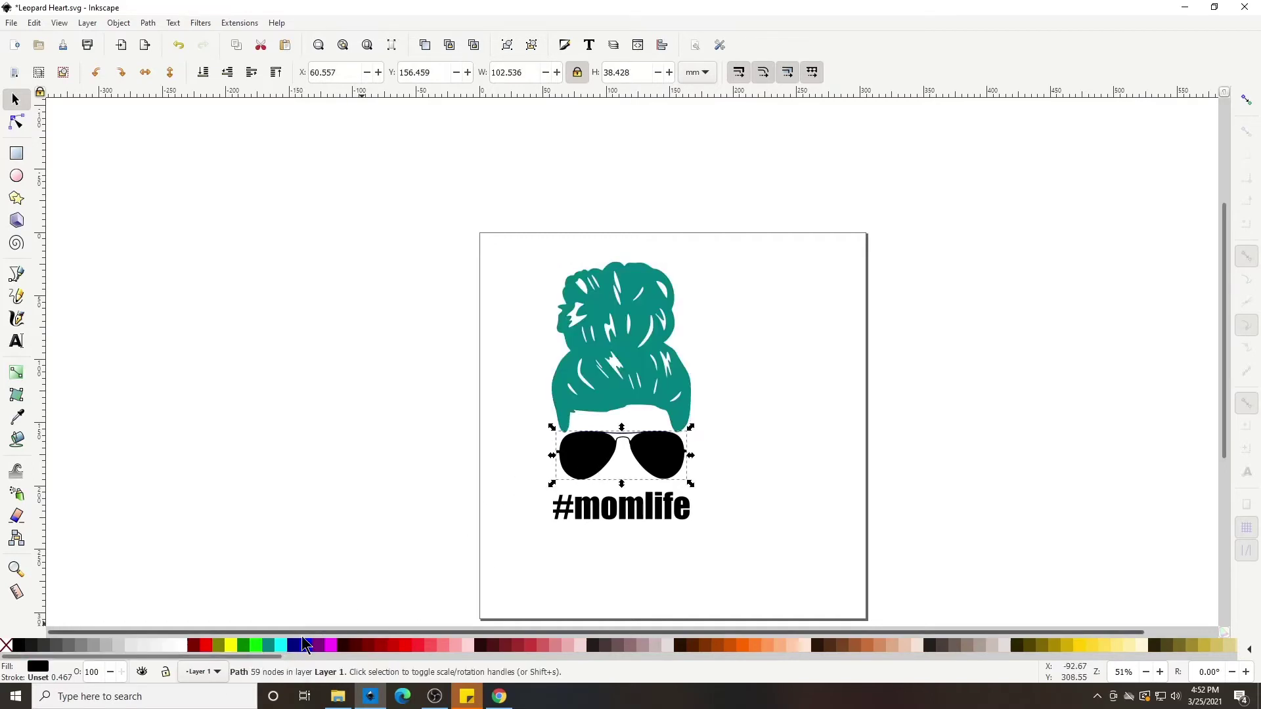
{"action": "left_click", "coordinate": [291, 646]}
{"action": "left_click", "coordinate": [591, 515]}
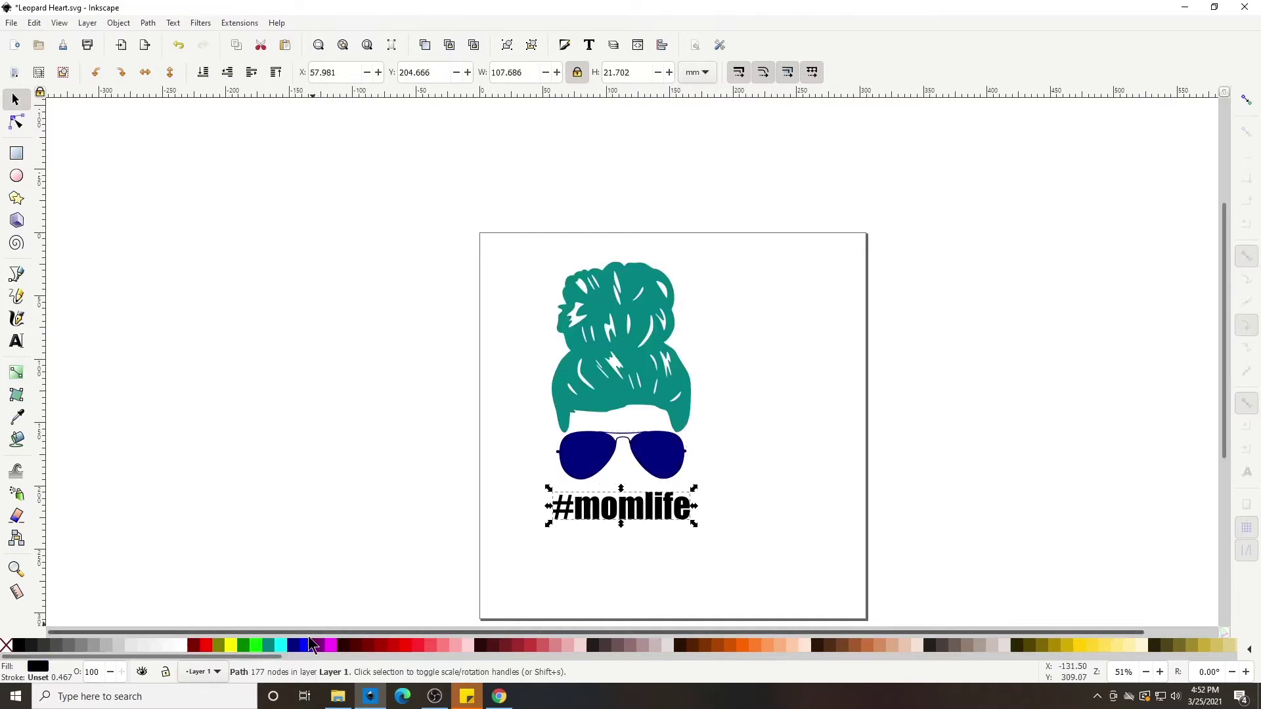
{"action": "left_click", "coordinate": [309, 646]}
Step: Move the whole coloured design off the page to the right
{"action": "left_click", "coordinate": [627, 571]}
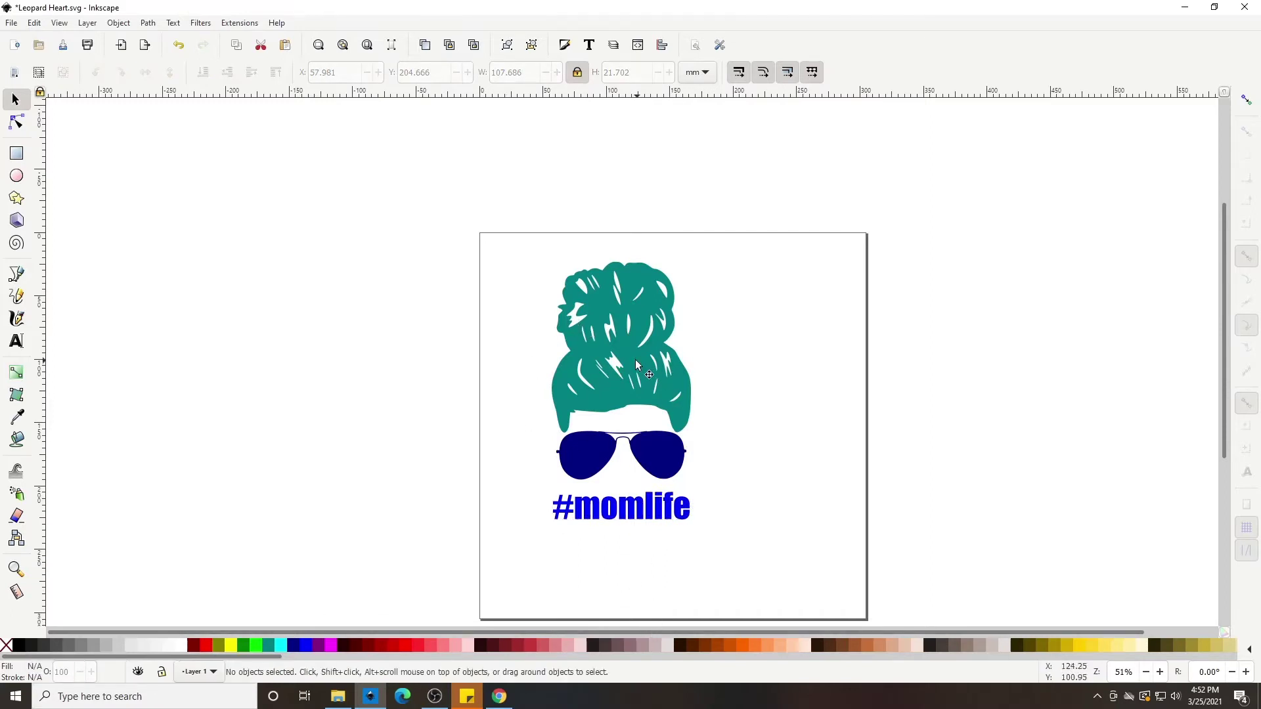
{"action": "left_click_drag", "start_coordinate": [509, 234], "coordinate": [763, 582]}
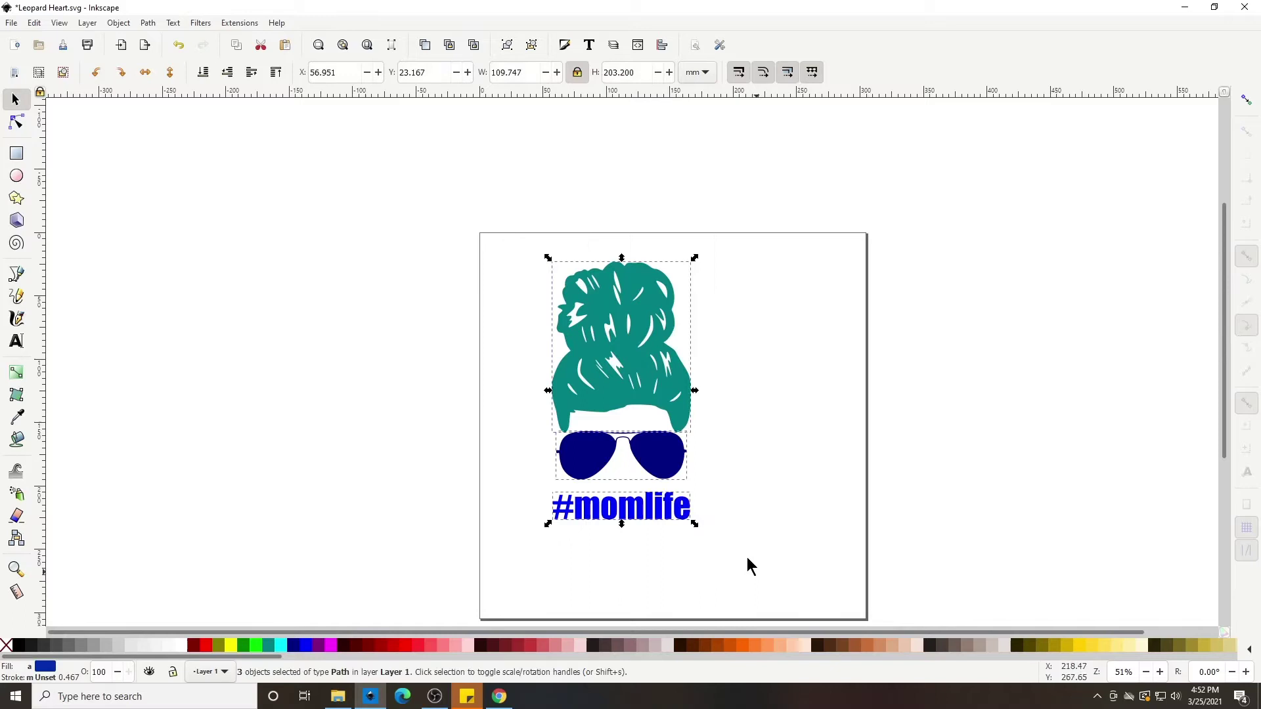
{"action": "left_click_drag", "start_coordinate": [629, 383], "coordinate": [976, 358]}
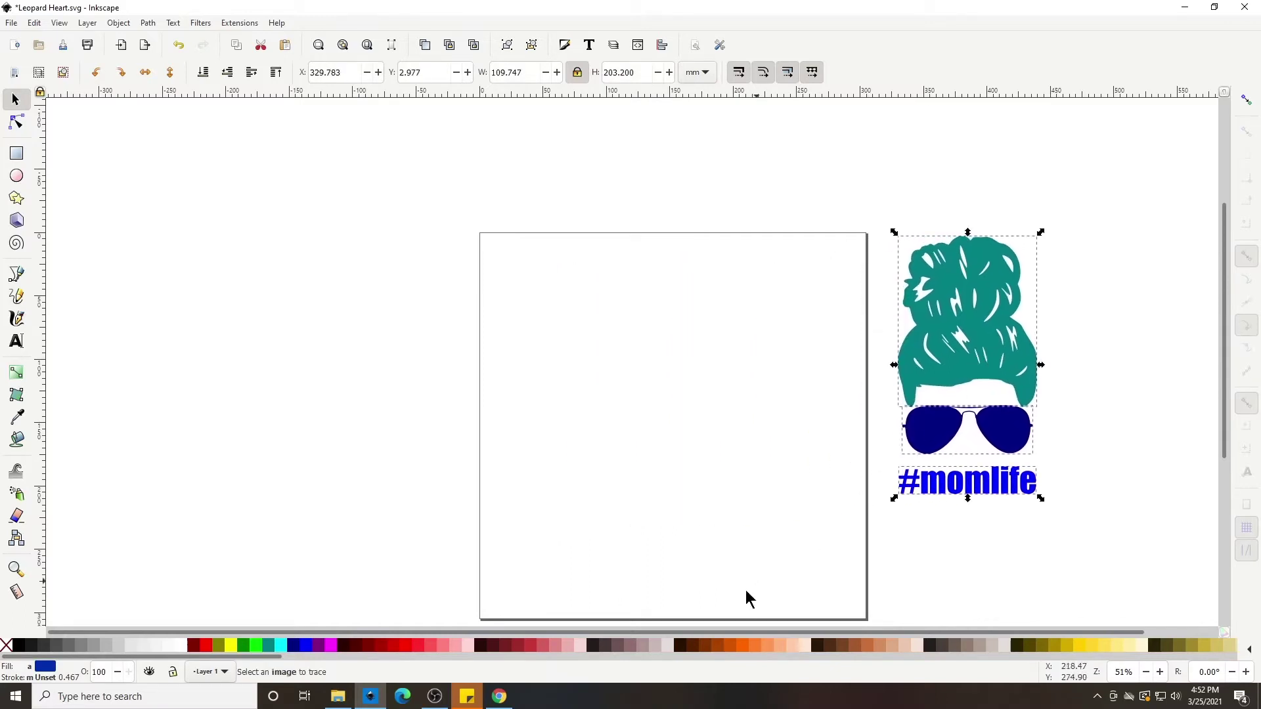
{"action": "scroll", "coordinate": [597, 513], "scroll_direction": "down", "scroll_amount": 2}
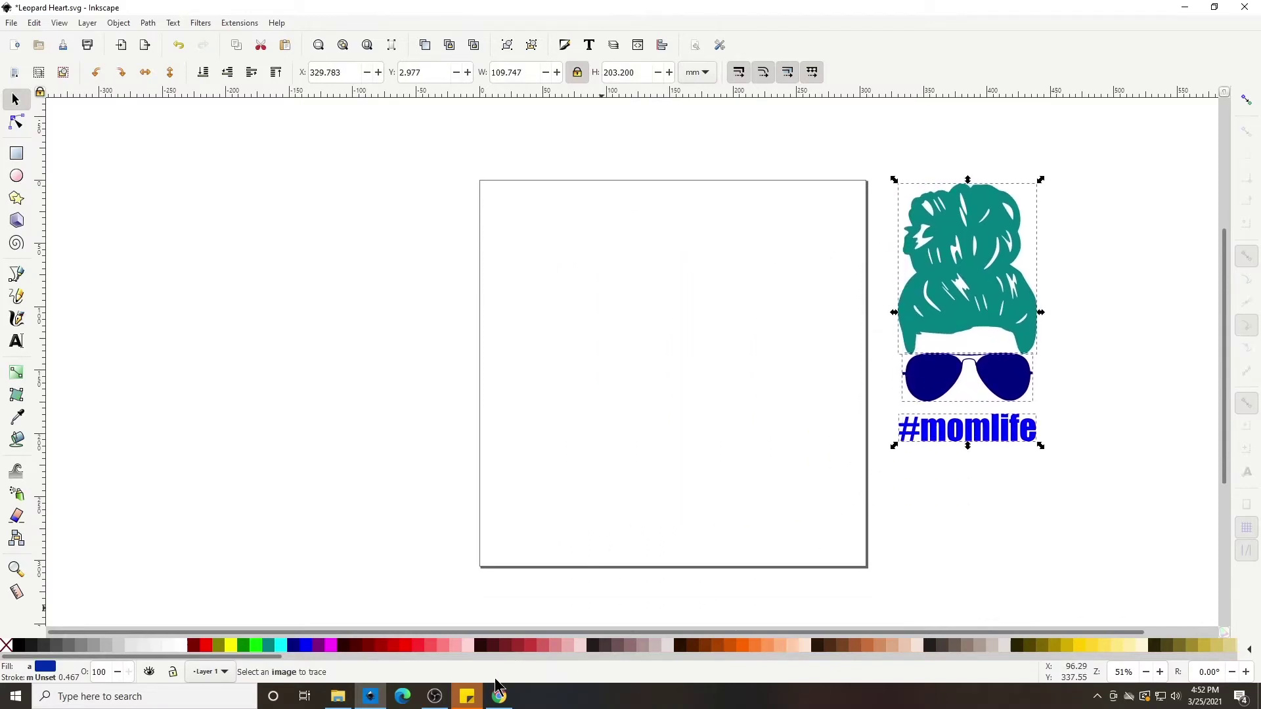
Step: Search Google for 'basketball clipart black and white' and copy a basketball image
{"action": "mouse_move", "coordinate": [502, 697]}
{"action": "left_click", "coordinate": [501, 698]}
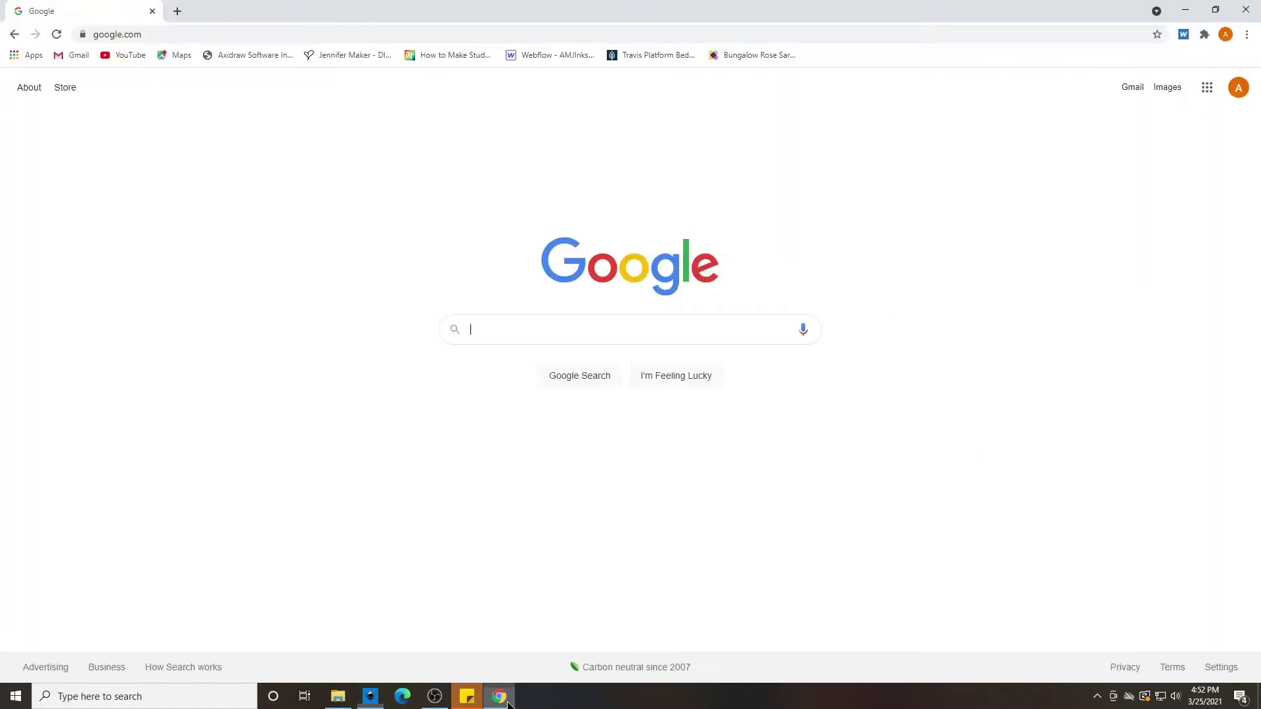
{"action": "left_click", "coordinate": [541, 329]}
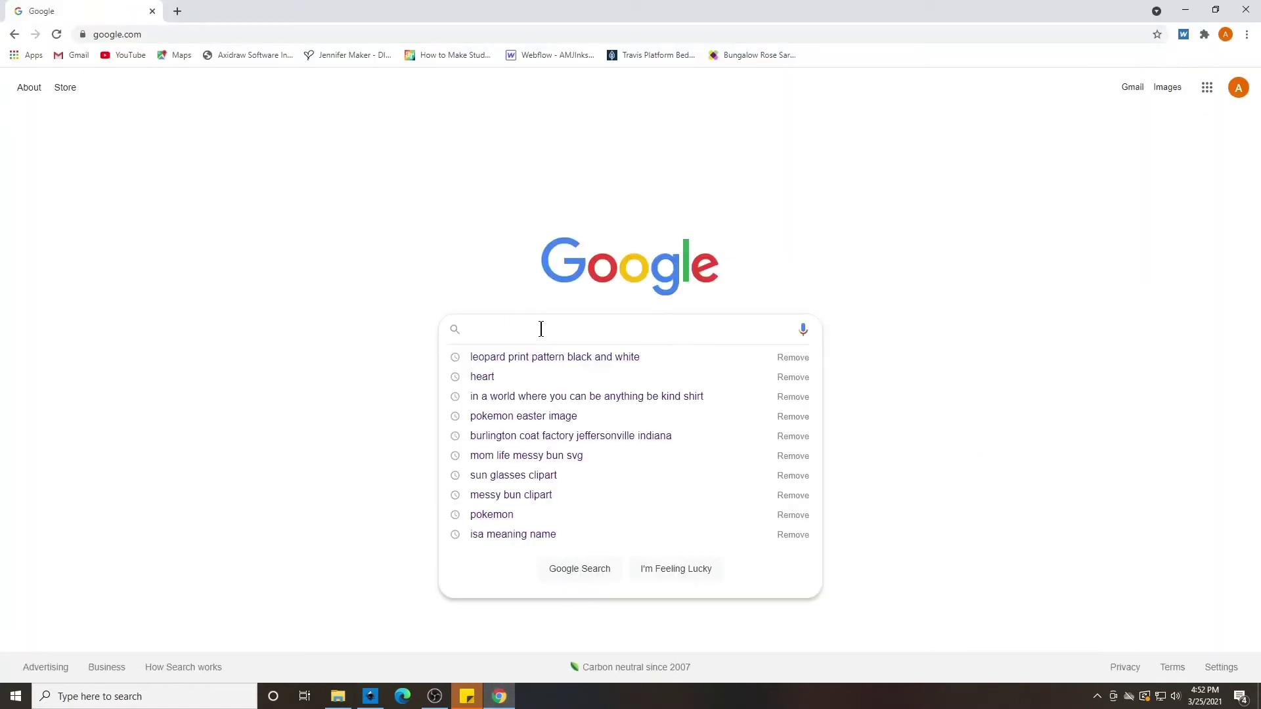
{"action": "type", "text": "basketball clip"}
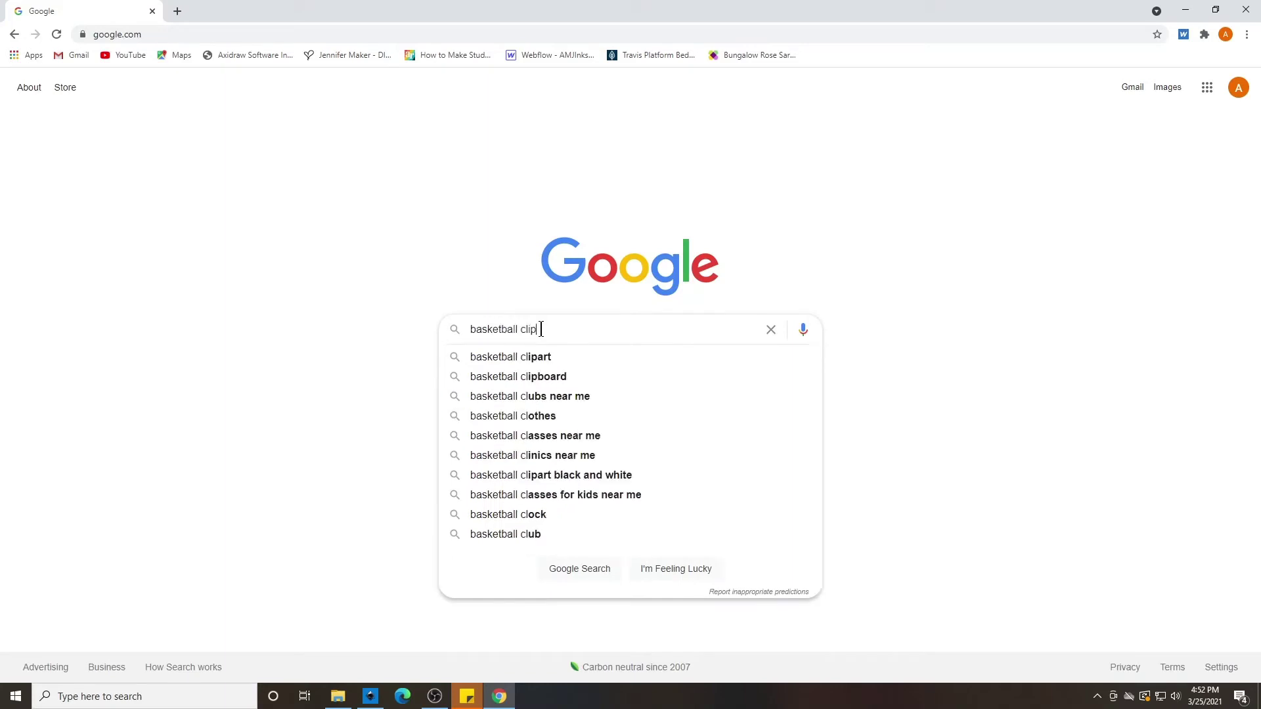
{"action": "type", "text": "art black and w"}
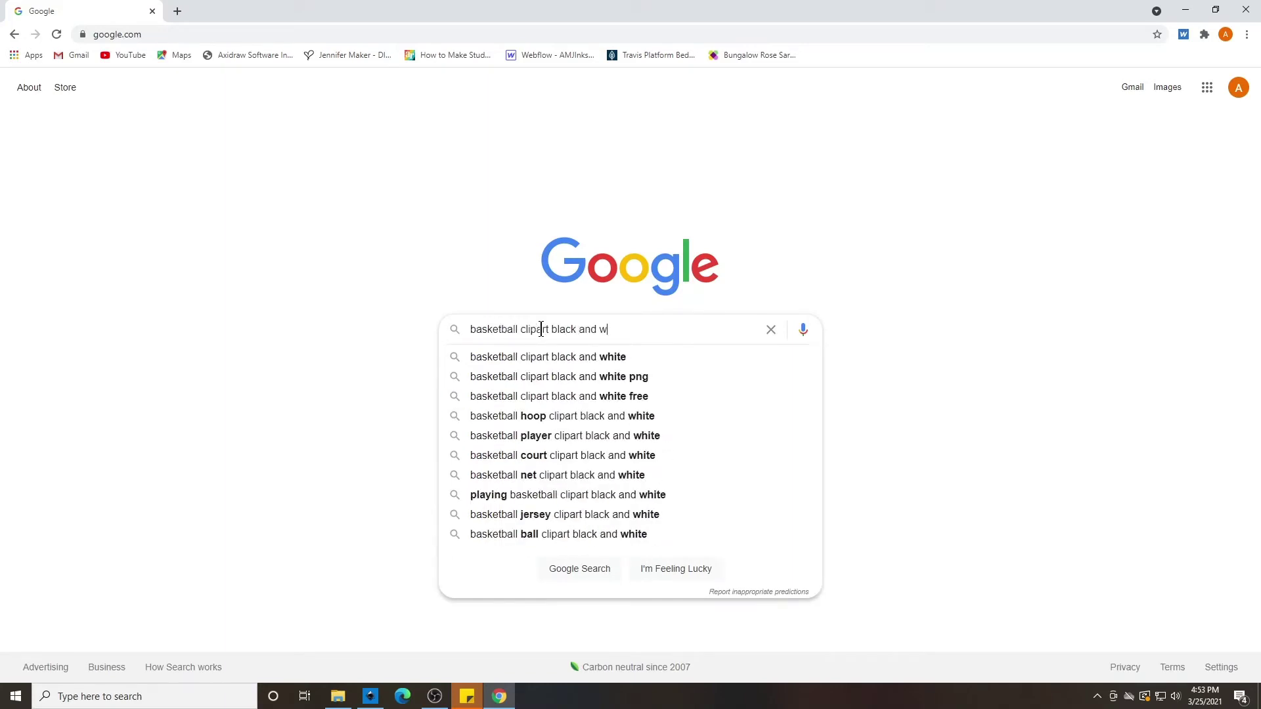
{"action": "type", "text": "hite"}
{"action": "key", "text": "Return"}
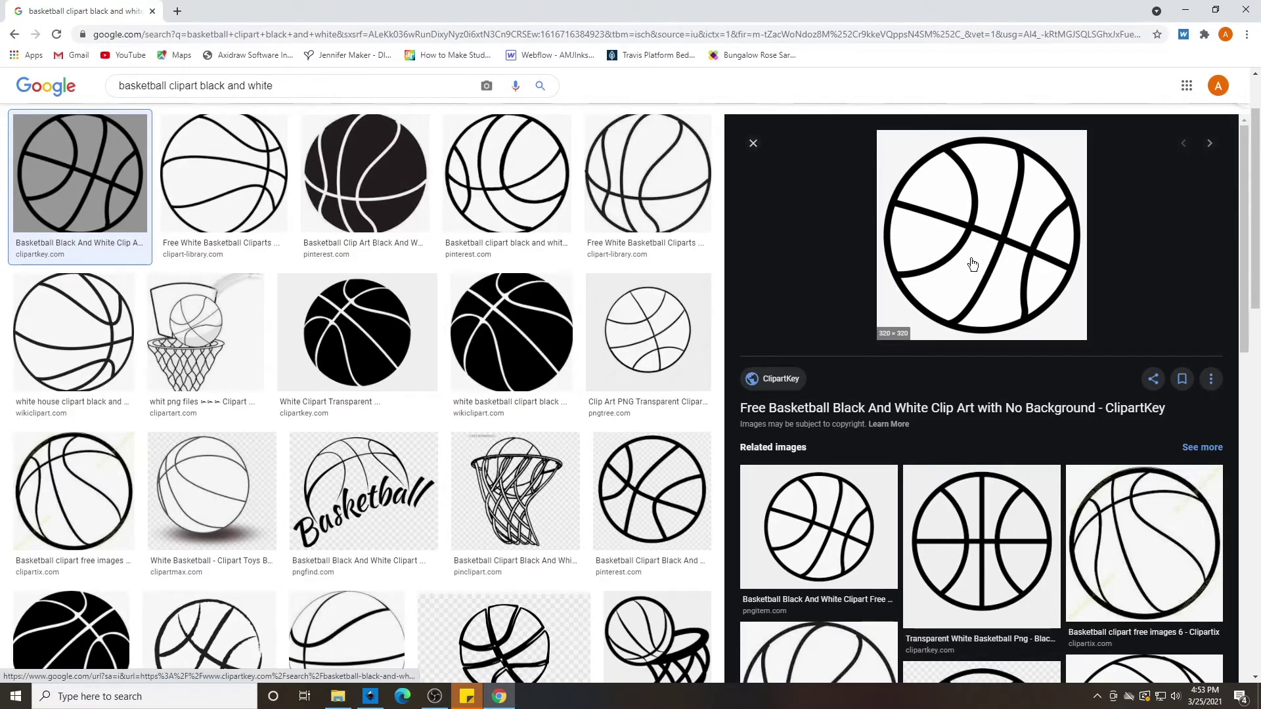
{"action": "right_click", "coordinate": [967, 230]}
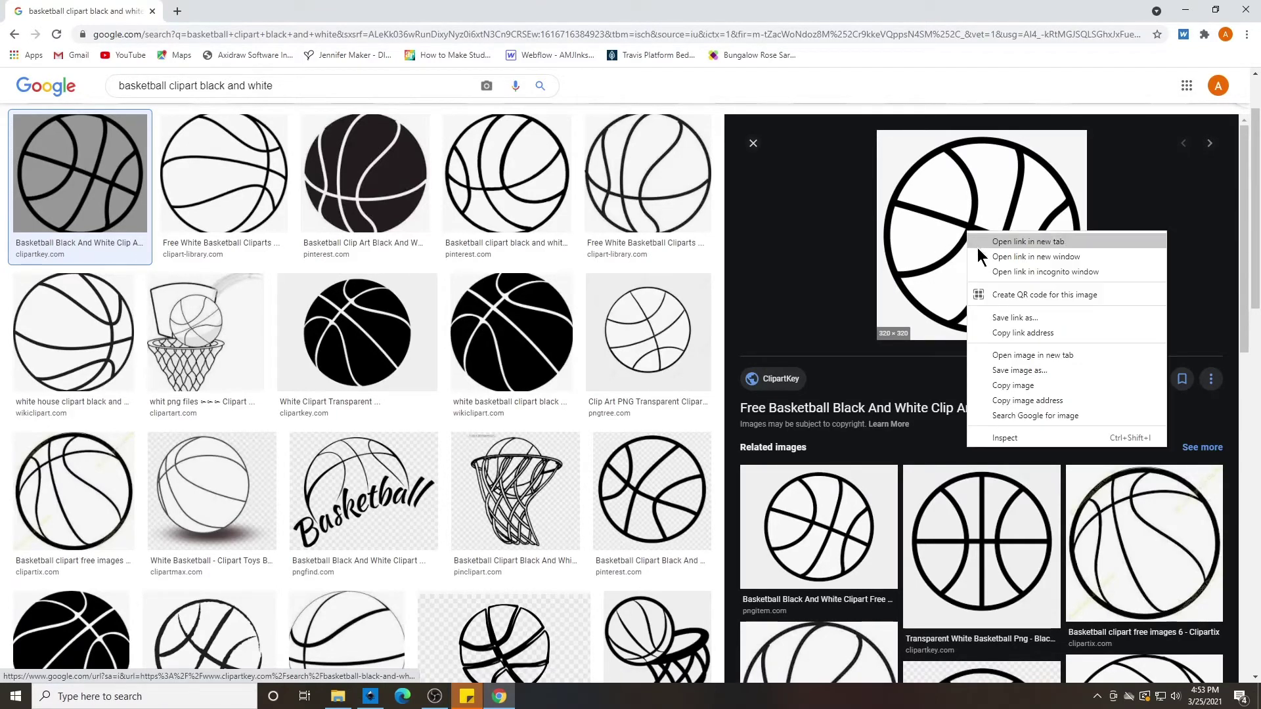
{"action": "left_click", "coordinate": [1000, 386]}
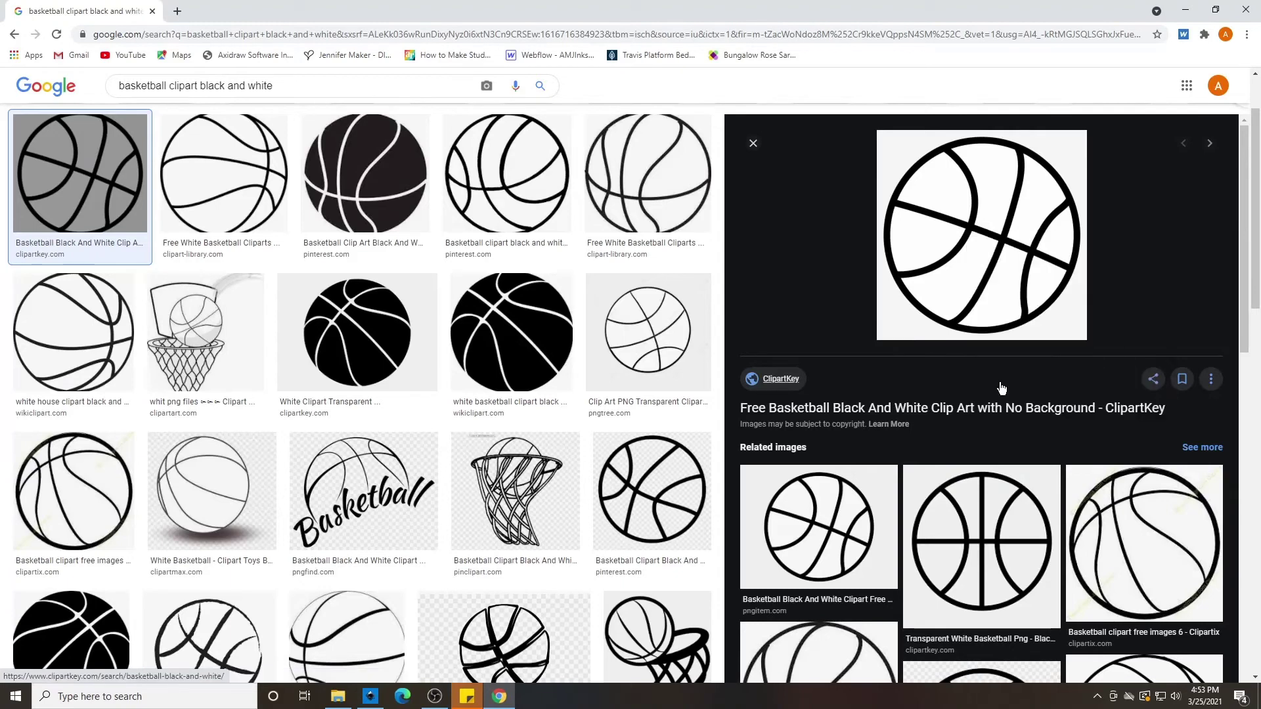
Step: Paste the copied basketball image into Inkscape and place it at the page's upper left
{"action": "left_click", "coordinate": [371, 697]}
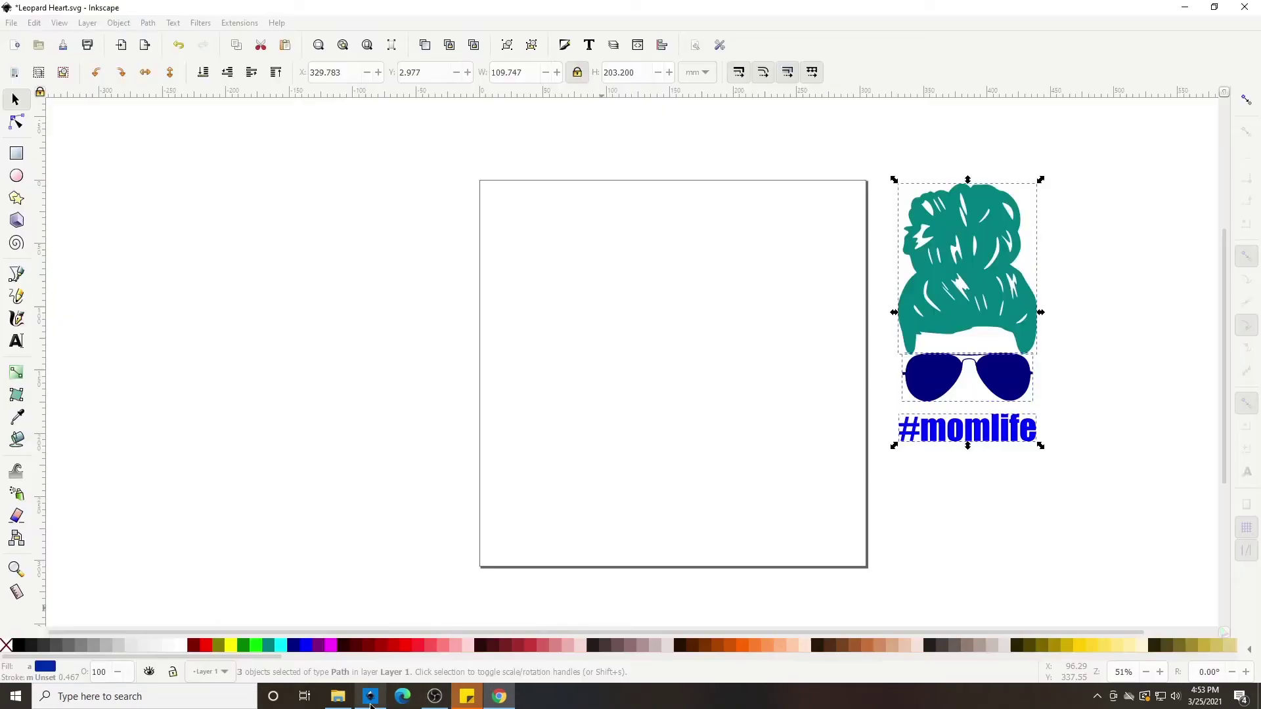
{"action": "right_click", "coordinate": [626, 312]}
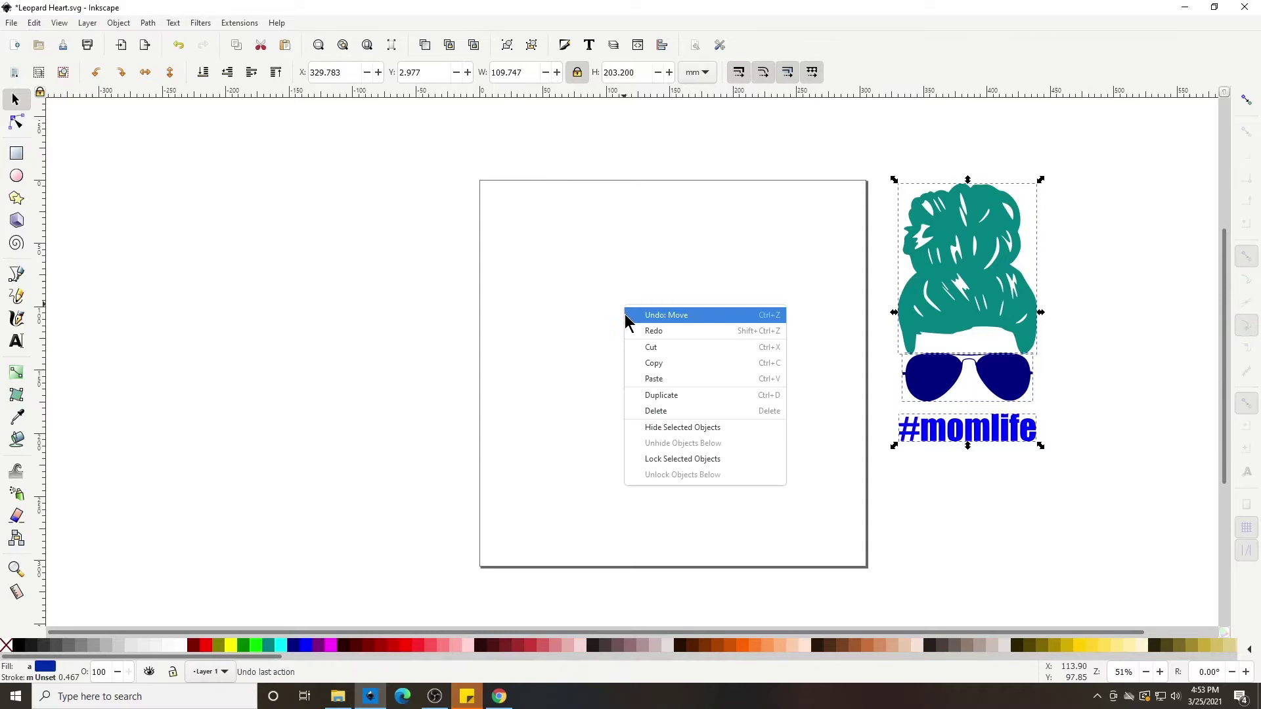
{"action": "left_click", "coordinate": [659, 383]}
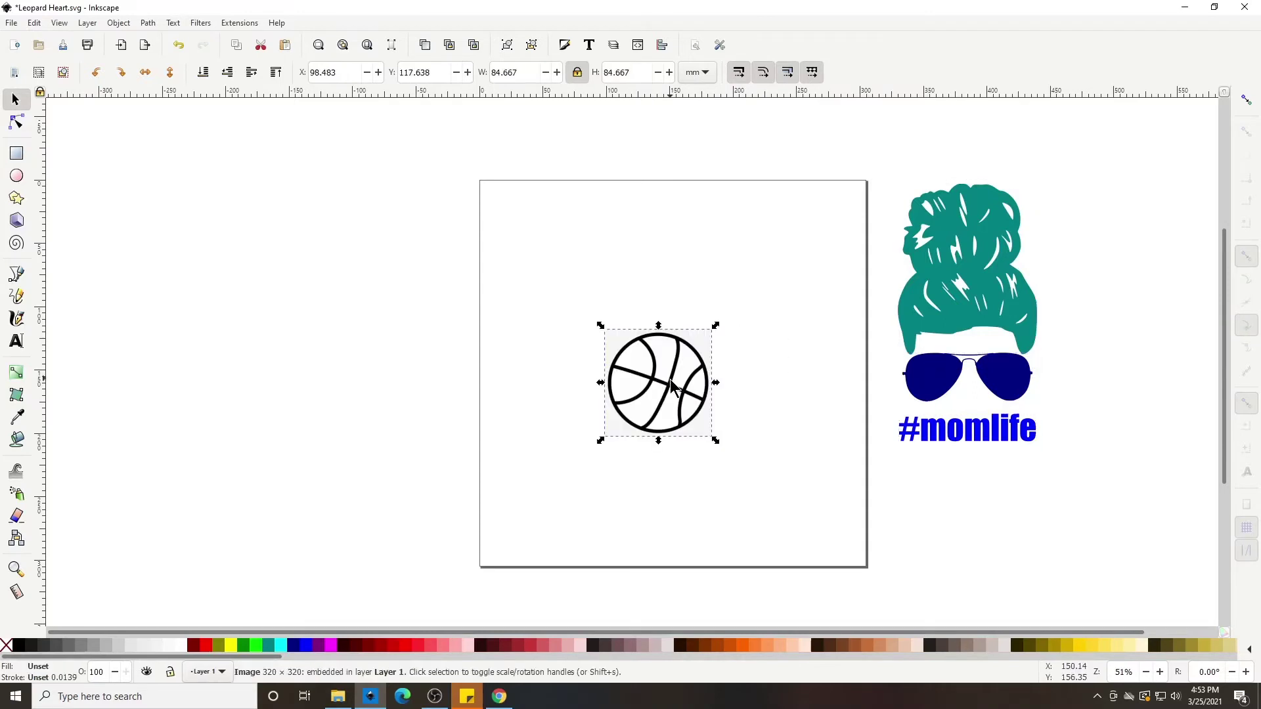
{"action": "left_click_drag", "start_coordinate": [671, 386], "coordinate": [576, 273]}
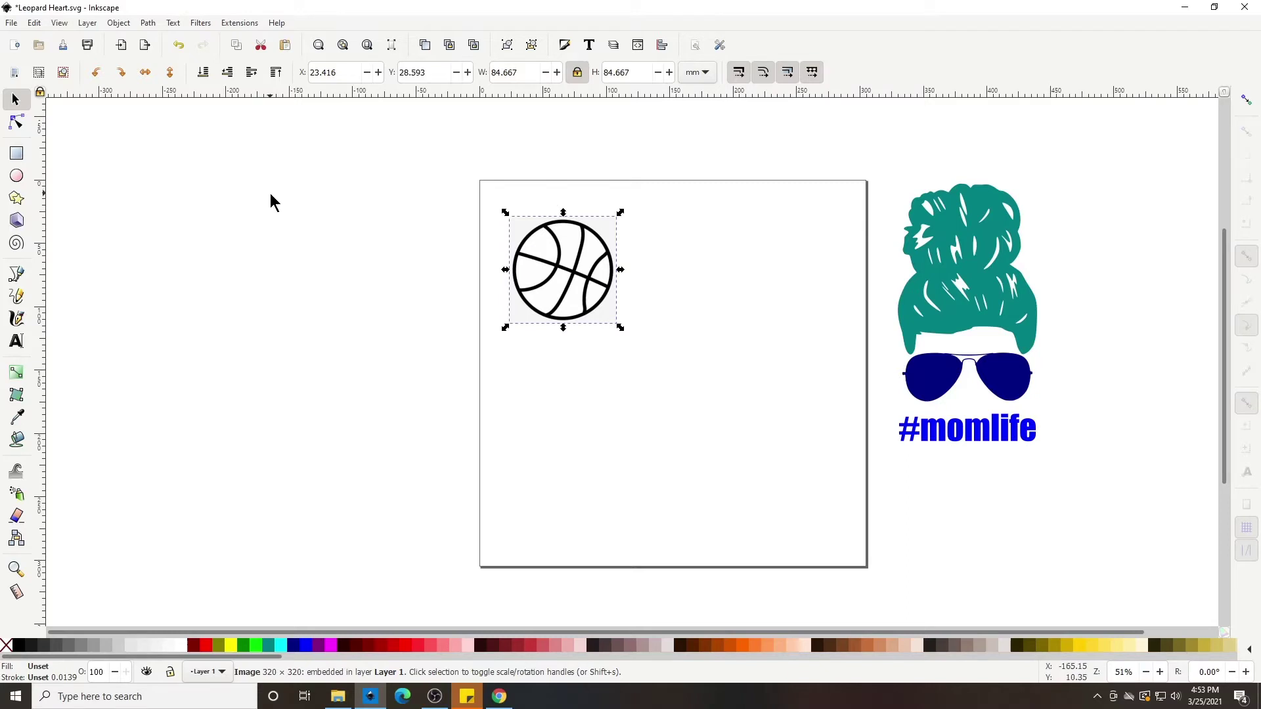
Step: Trace the basketball bitmap with a multiple-scan colour trace, removing the background
{"action": "left_click", "coordinate": [147, 23]}
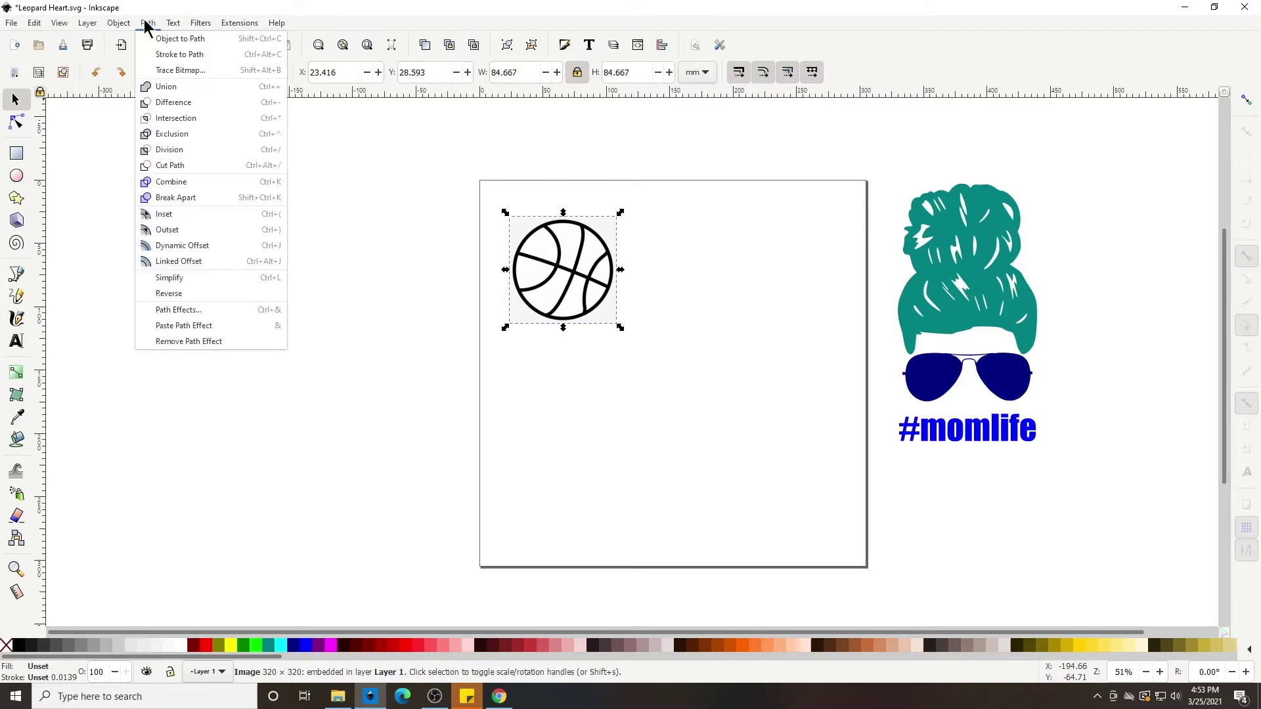
{"action": "left_click", "coordinate": [166, 71]}
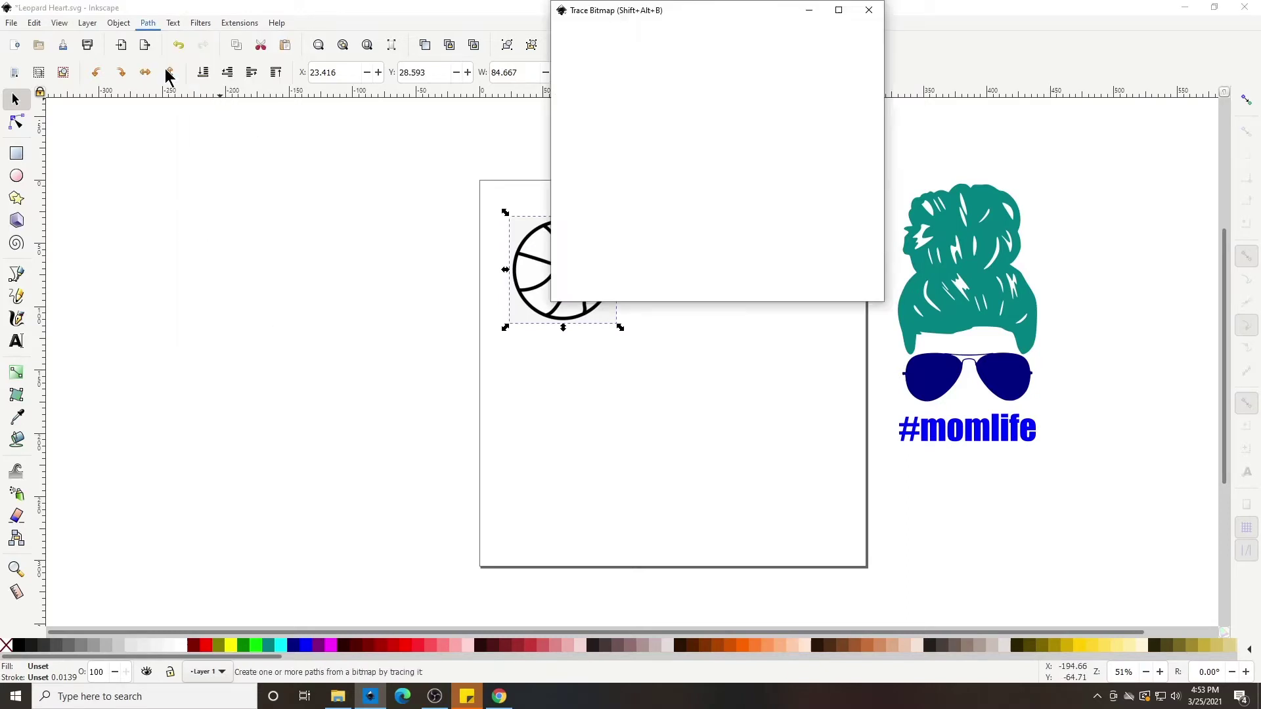
{"action": "mouse_move", "coordinate": [728, 5]}
{"action": "left_mouse_down"}
{"action": "mouse_move", "coordinate": [582, 76]}
{"action": "mouse_move", "coordinate": [309, 146]}
{"action": "mouse_move", "coordinate": [300, 136]}
{"action": "left_mouse_up"}
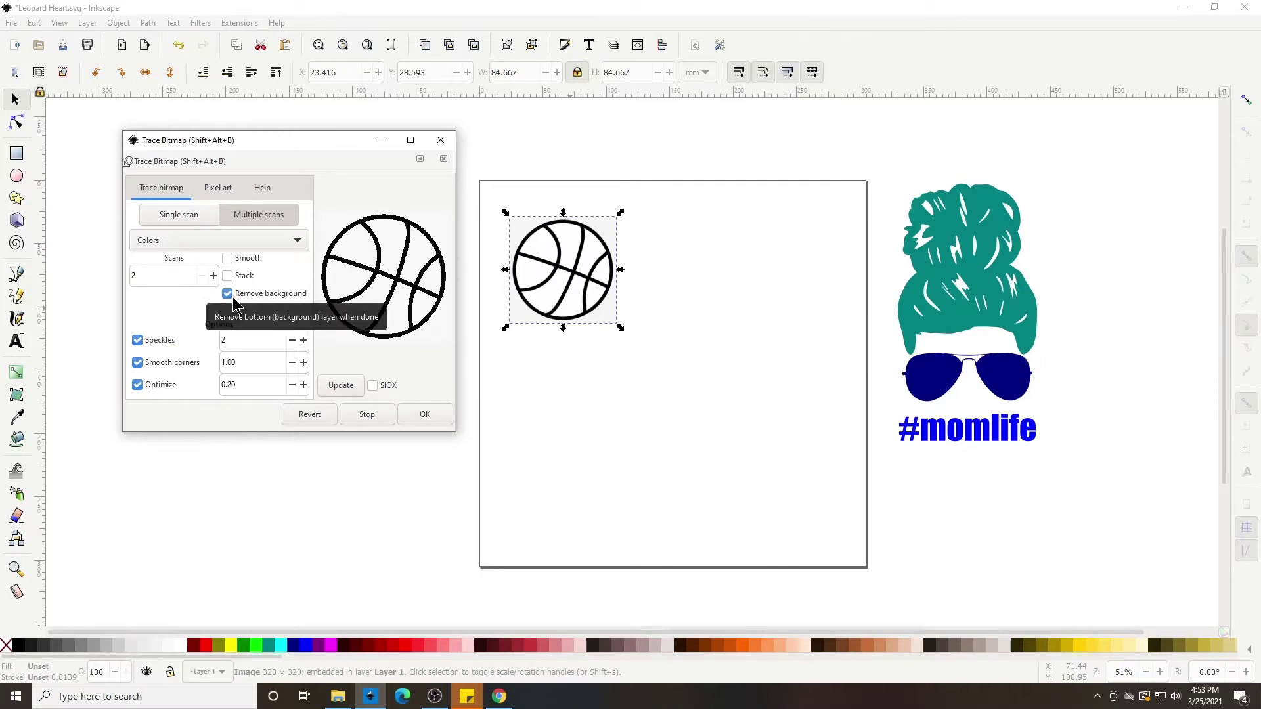
{"action": "left_click", "coordinate": [341, 386]}
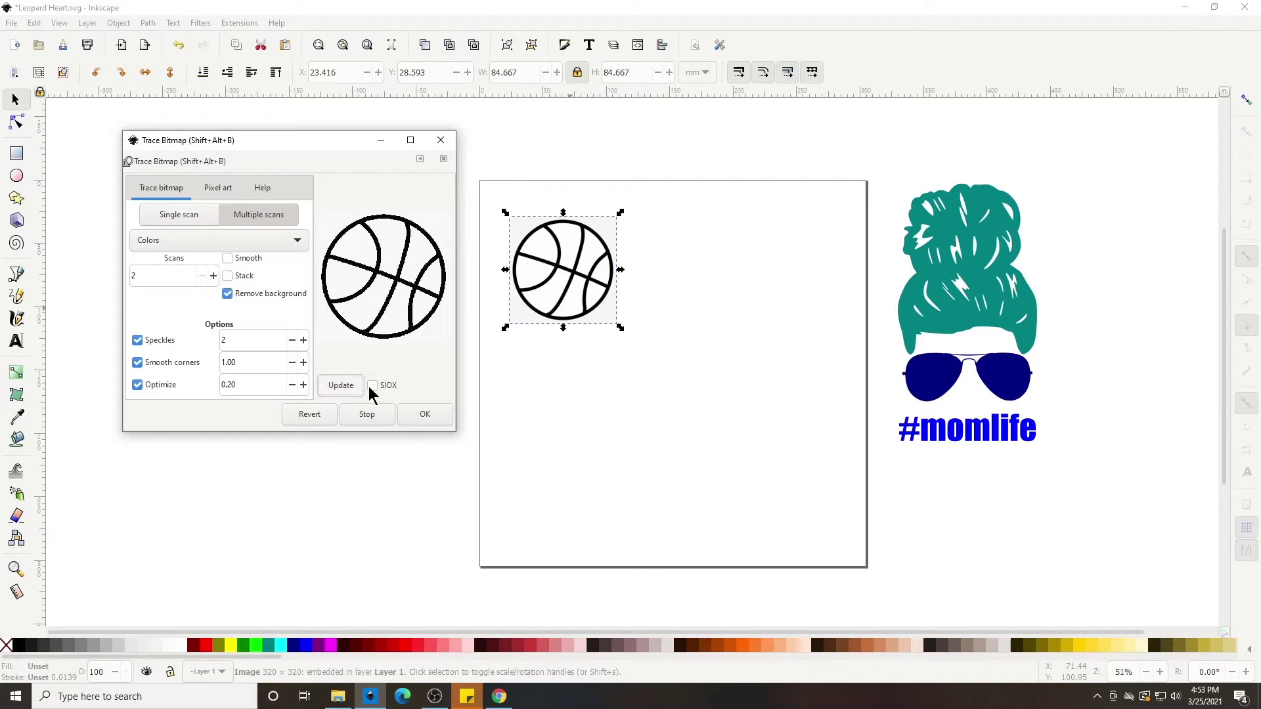
{"action": "left_click", "coordinate": [414, 422]}
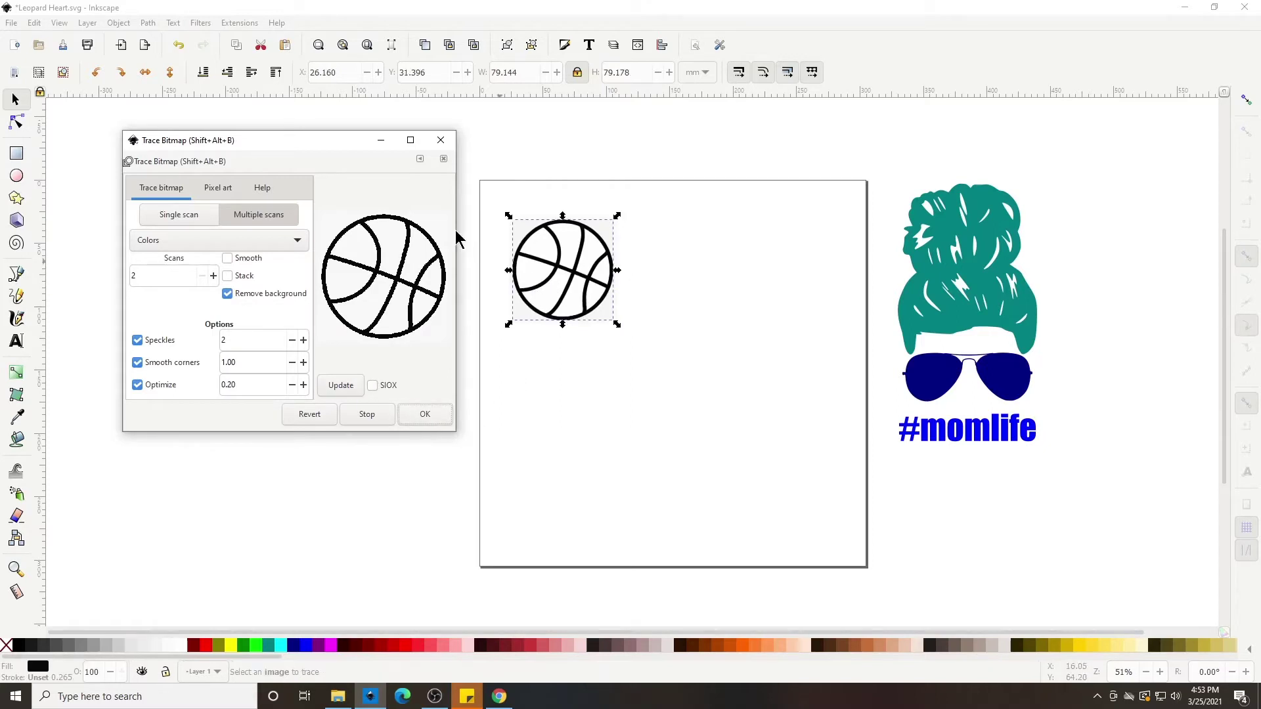
{"action": "left_click", "coordinate": [440, 140]}
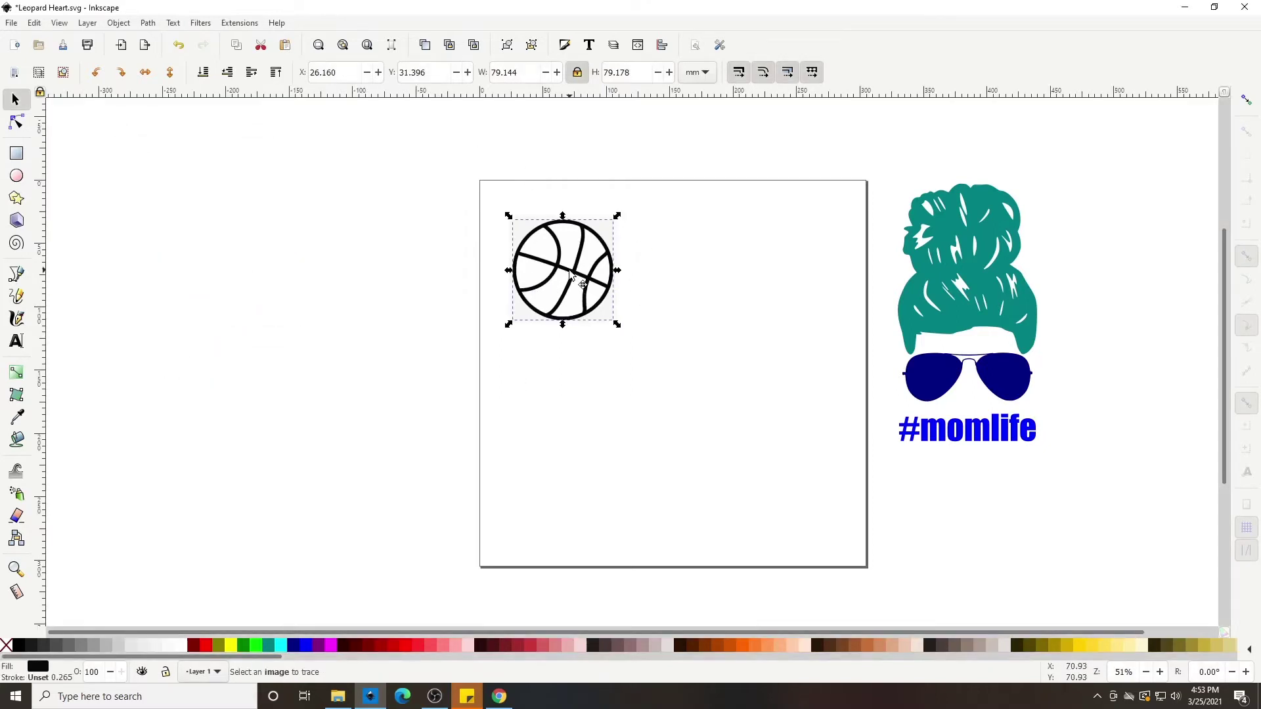
Step: Move the traced basketball aside and delete the original bitmap
{"action": "left_click_drag", "start_coordinate": [582, 284], "coordinate": [734, 328]}
{"action": "left_click", "coordinate": [594, 287]}
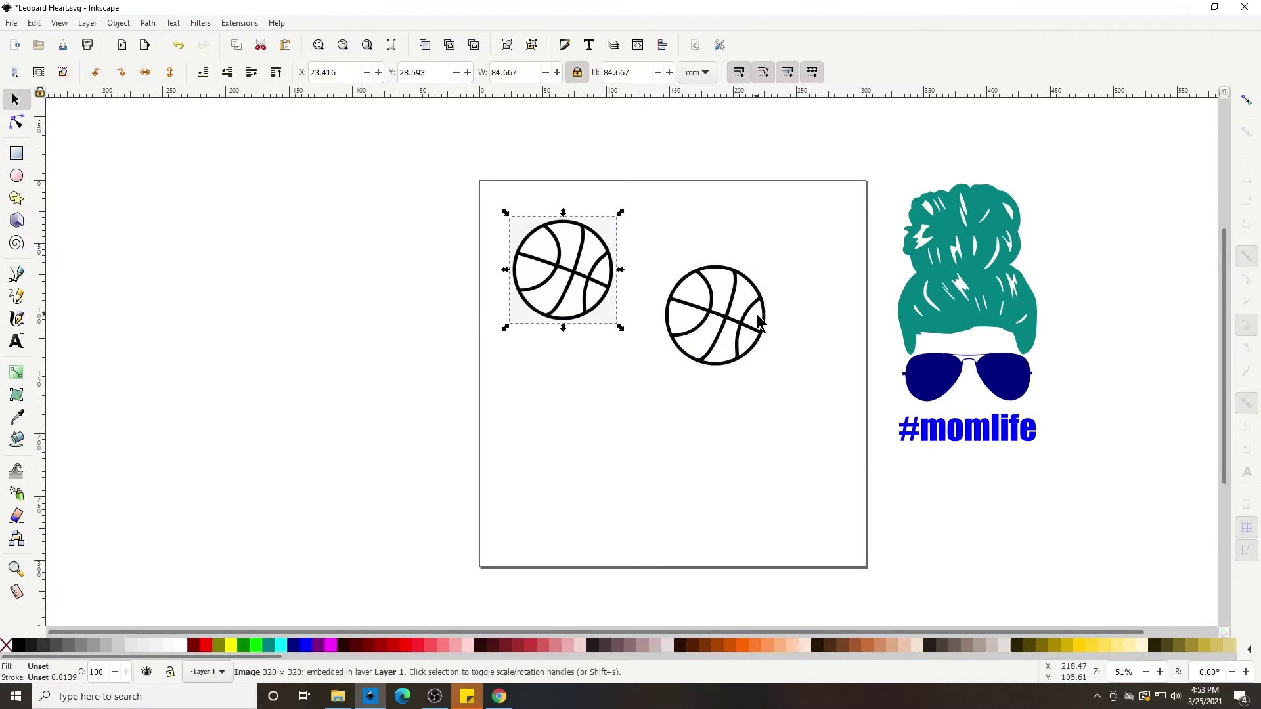
{"action": "key", "text": "Delete"}
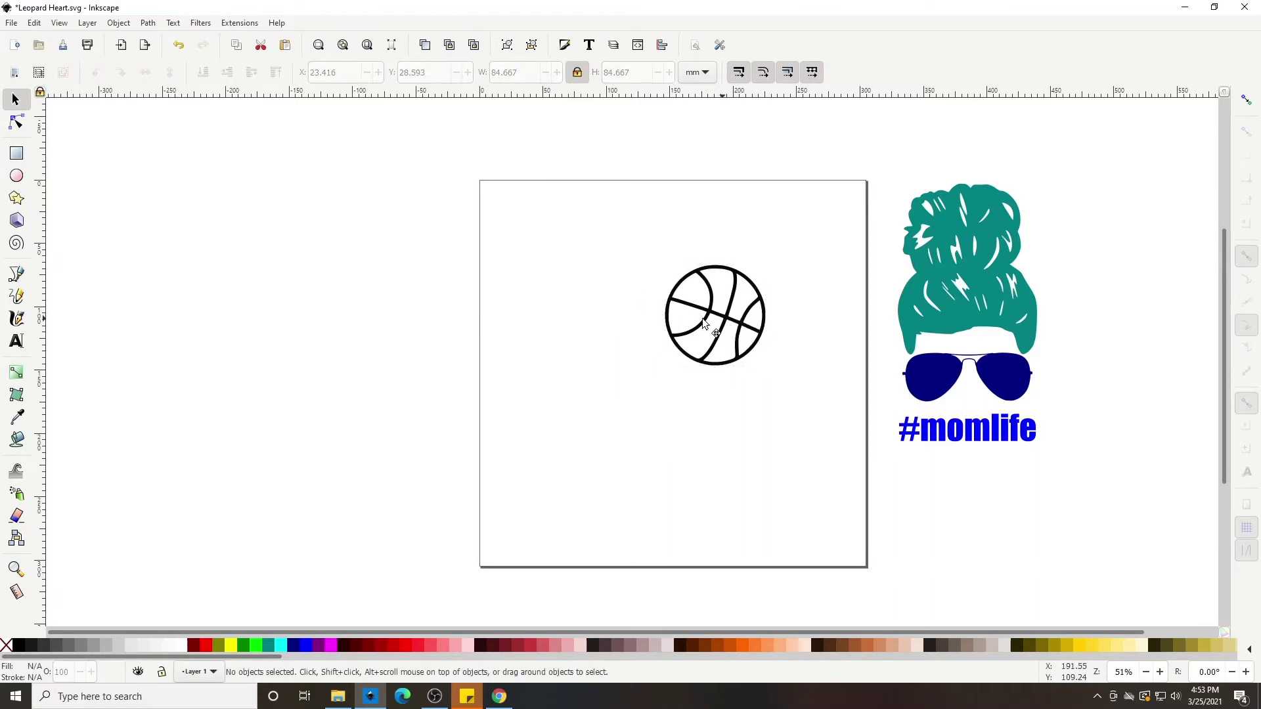
Step: Enlarge the traced basketball to about 245 mm and position it on the page
{"action": "left_click_drag", "start_coordinate": [704, 323], "coordinate": [618, 314]}
{"action": "left_click_drag", "start_coordinate": [683, 360], "coordinate": [812, 463]}
{"action": "left_click_drag", "start_coordinate": [665, 319], "coordinate": [697, 383]}
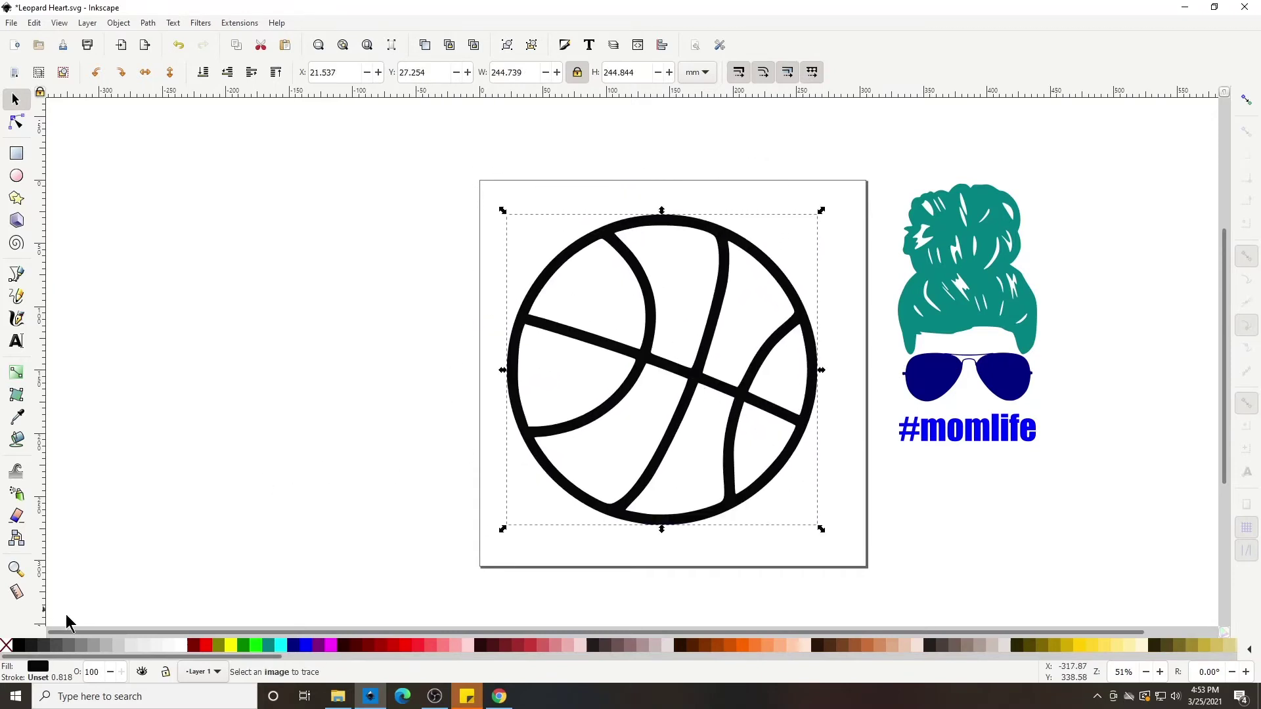
{"action": "left_click", "coordinate": [366, 392]}
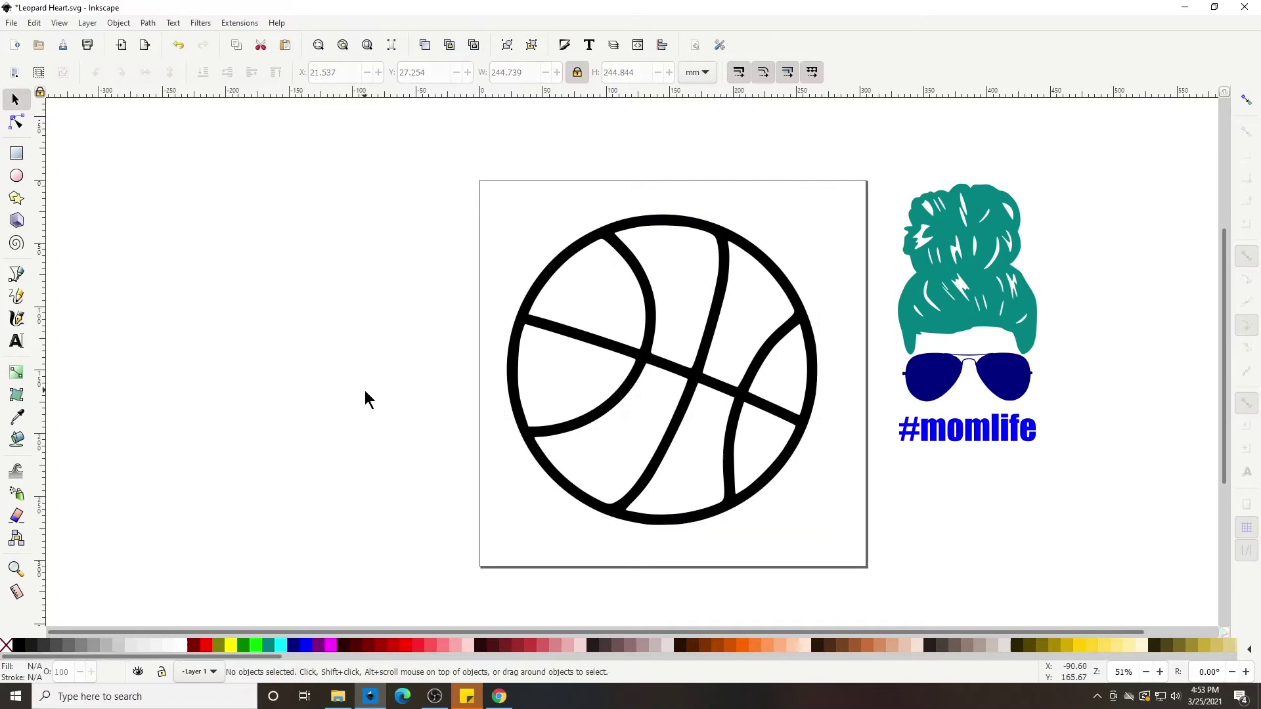
{"action": "left_click_drag", "start_coordinate": [243, 656], "coordinate": [337, 657]}
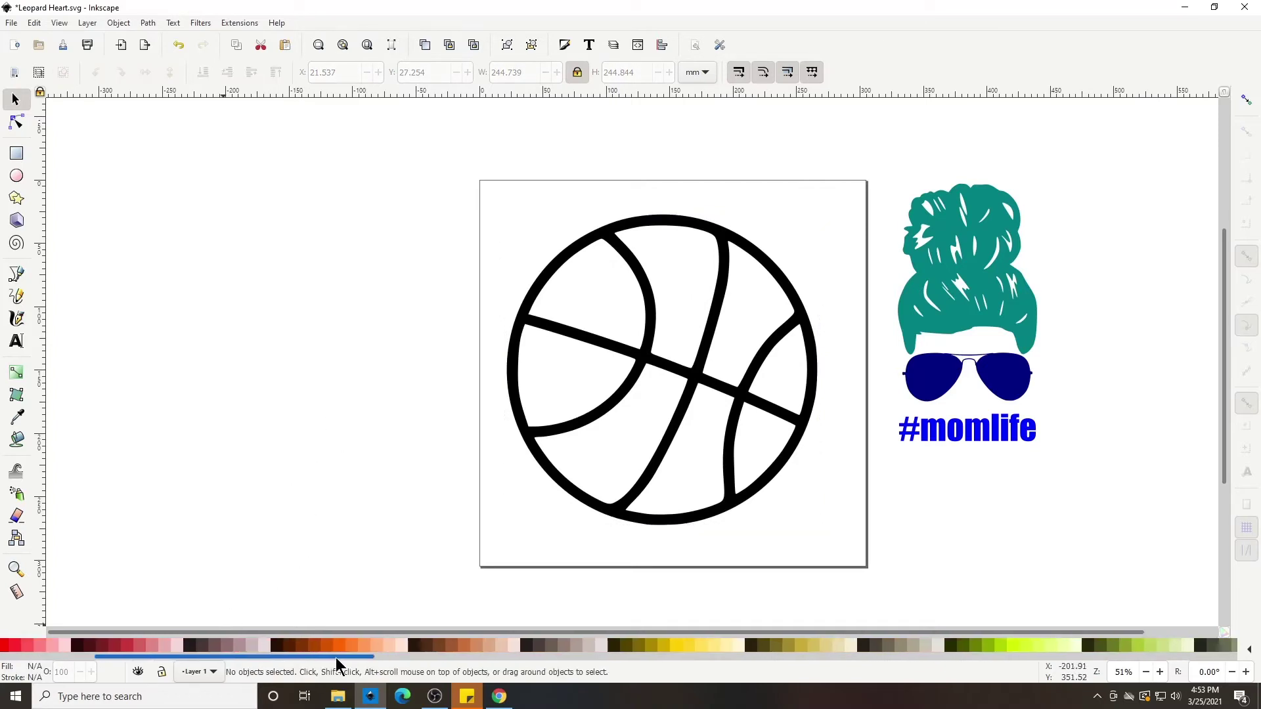
{"action": "left_click", "coordinate": [17, 439]}
{"action": "scroll", "coordinate": [599, 343], "scroll_direction": "up", "scroll_amount": 2, "text": "ctrl"}
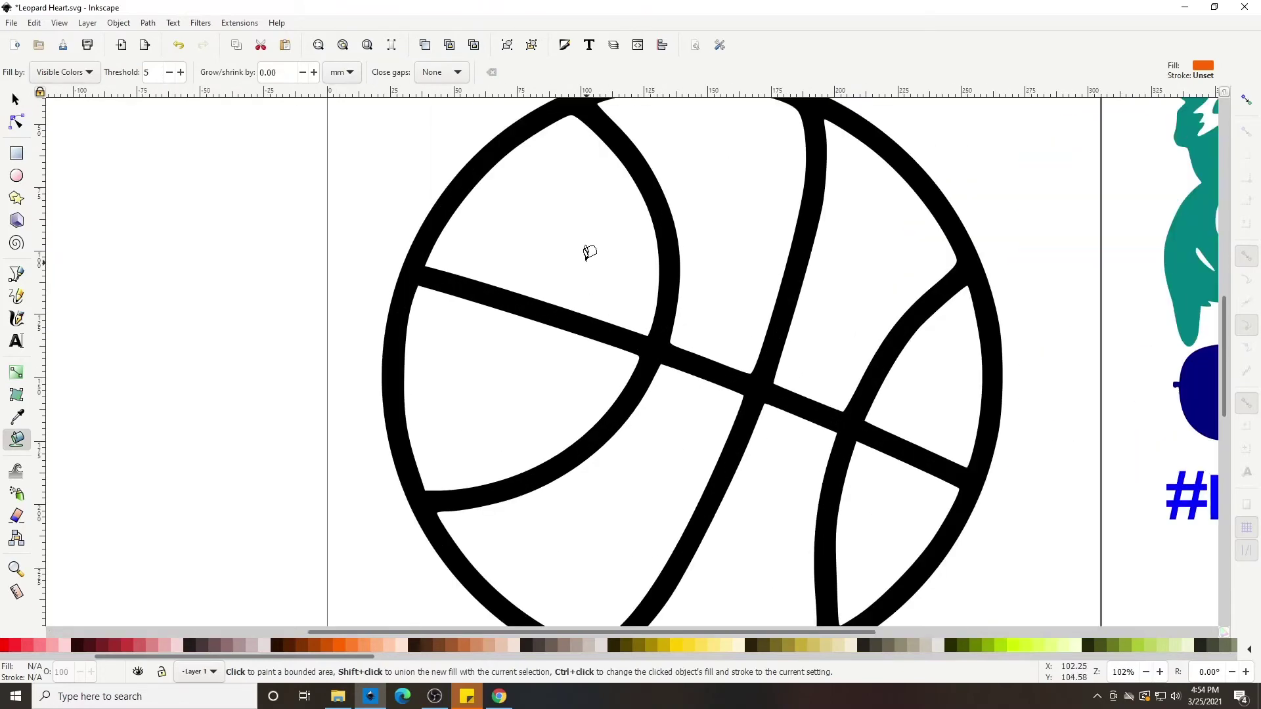
{"action": "scroll", "coordinate": [585, 250], "scroll_direction": "up", "scroll_amount": 1}
{"action": "scroll", "coordinate": [587, 252], "scroll_direction": "up", "scroll_amount": 1, "text": "ctrl"}
{"action": "scroll", "coordinate": [589, 252], "scroll_direction": "up", "scroll_amount": 2}
{"action": "scroll", "coordinate": [589, 252], "scroll_direction": "up", "scroll_amount": 1, "text": "ctrl"}
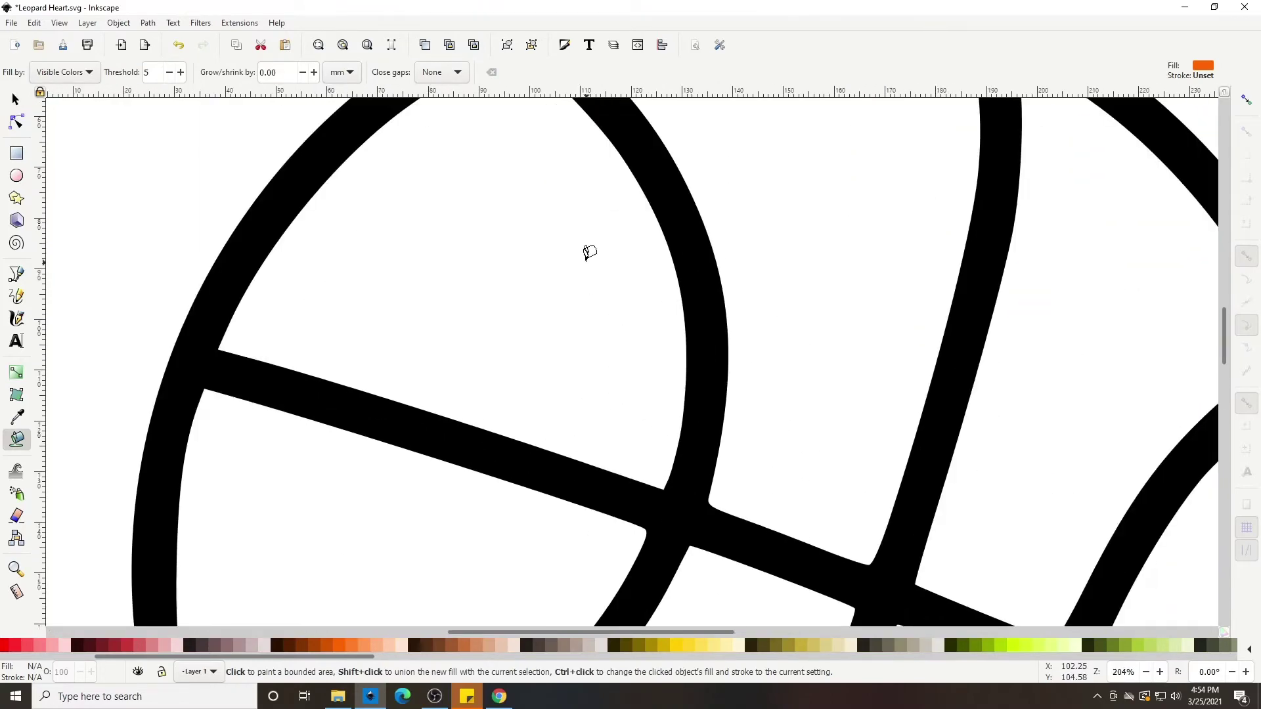
{"action": "scroll", "coordinate": [589, 252], "scroll_direction": "up", "scroll_amount": 2}
{"action": "scroll", "coordinate": [589, 252], "scroll_direction": "up", "scroll_amount": 1, "text": "ctrl"}
{"action": "scroll", "coordinate": [587, 253], "scroll_direction": "up", "scroll_amount": 1, "text": "ctrl"}
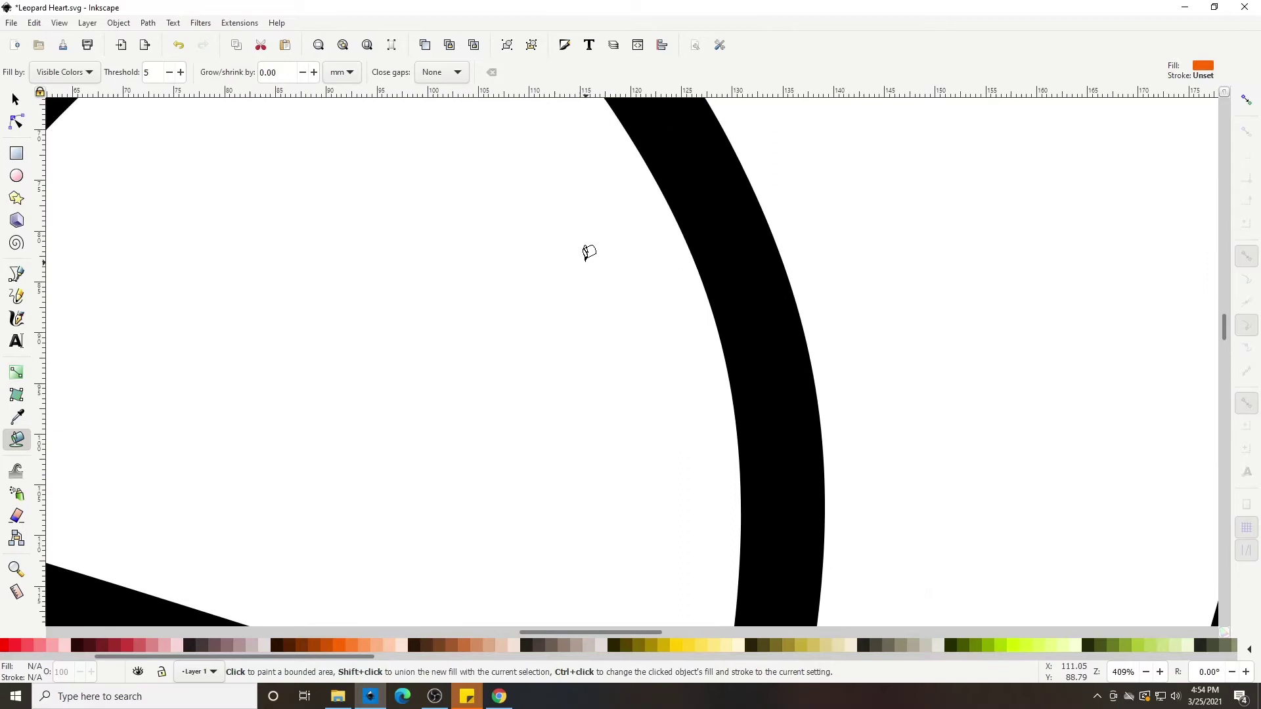
{"action": "scroll", "coordinate": [318, 273], "scroll_direction": "up", "scroll_amount": 1, "text": "ctrl"}
{"action": "left_click", "coordinate": [312, 247]}
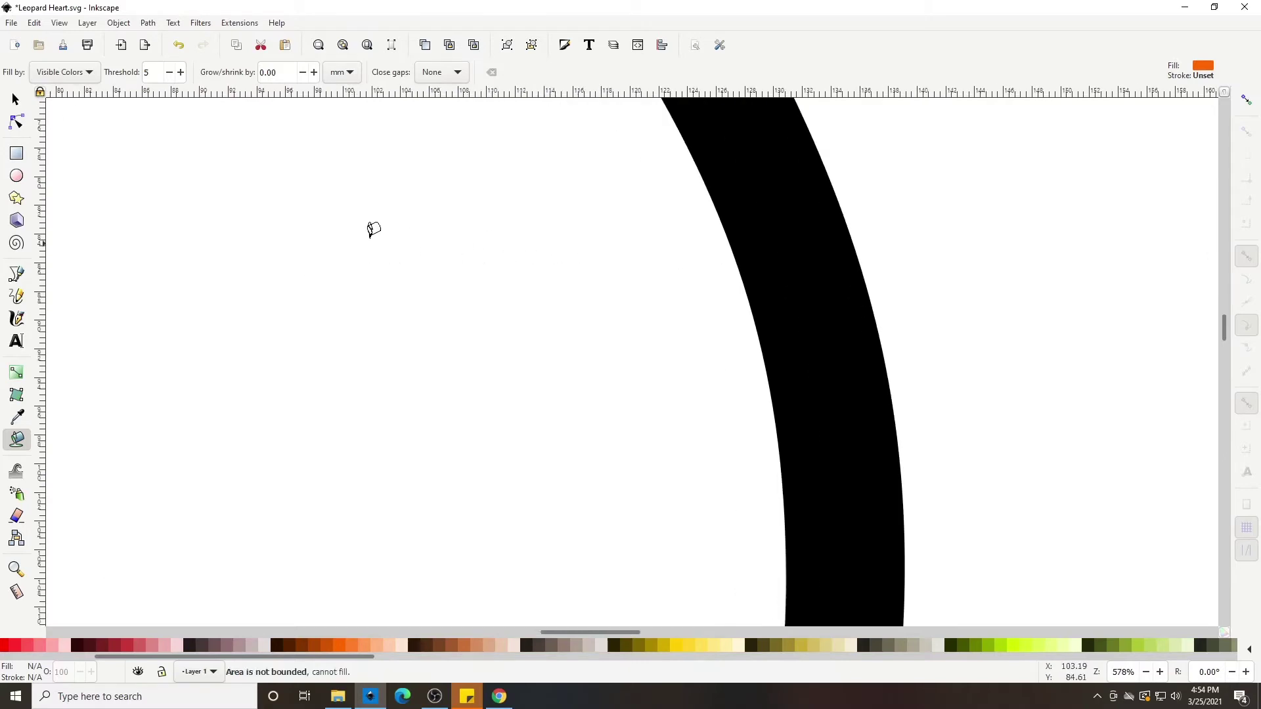
{"action": "scroll", "coordinate": [509, 219], "scroll_direction": "down", "scroll_amount": 2, "text": "ctrl"}
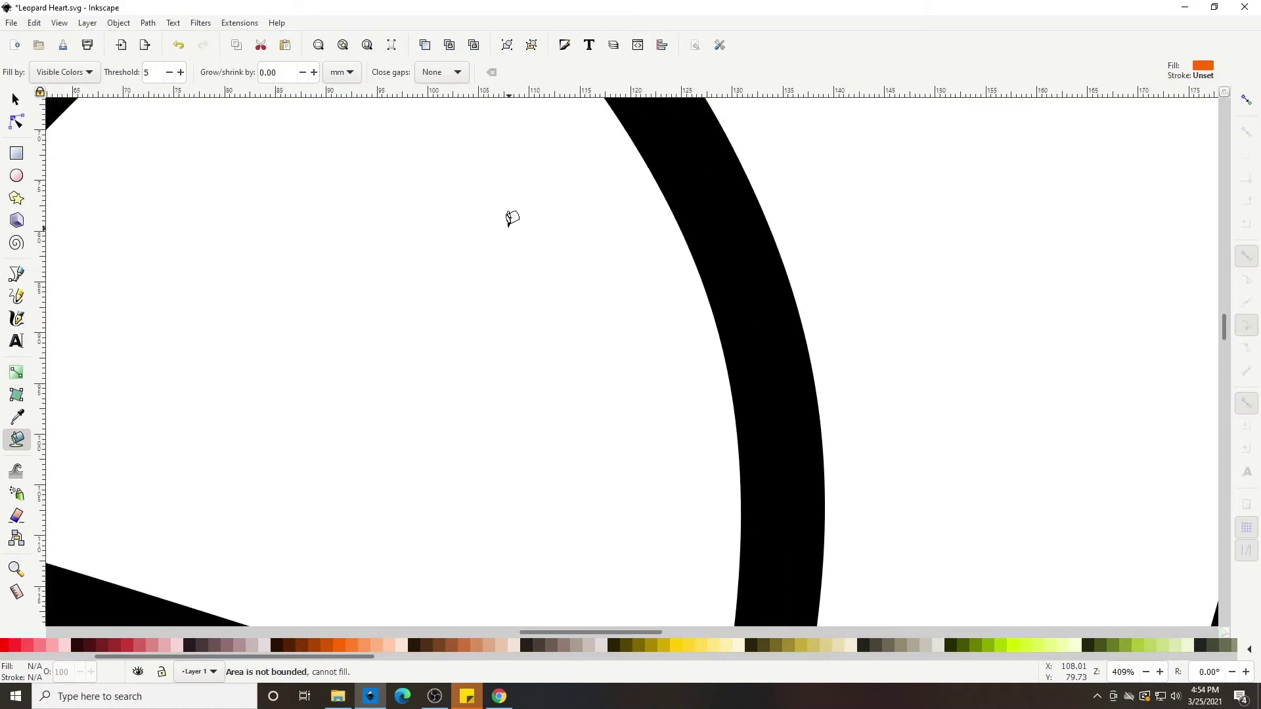
{"action": "left_click", "coordinate": [510, 217]}
{"action": "scroll", "coordinate": [511, 219], "scroll_direction": "down", "scroll_amount": 1, "text": "ctrl"}
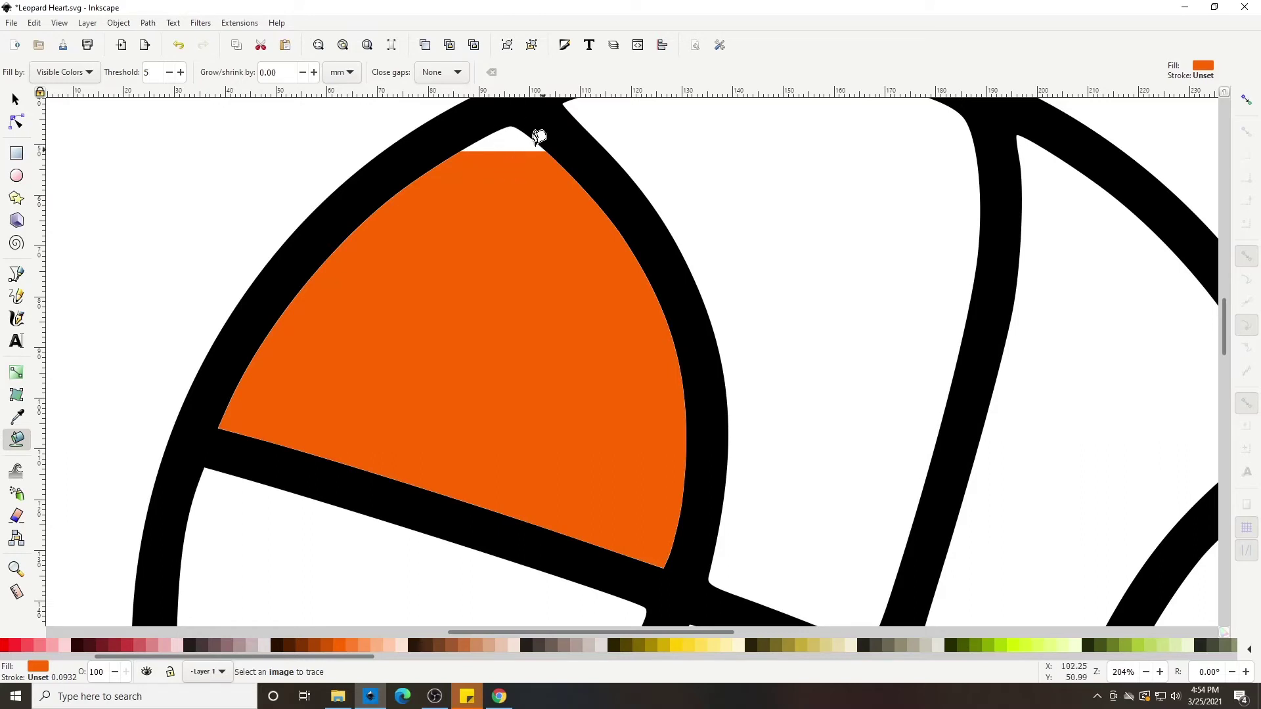
{"action": "scroll", "coordinate": [585, 192], "scroll_direction": "up", "scroll_amount": 1, "text": "ctrl"}
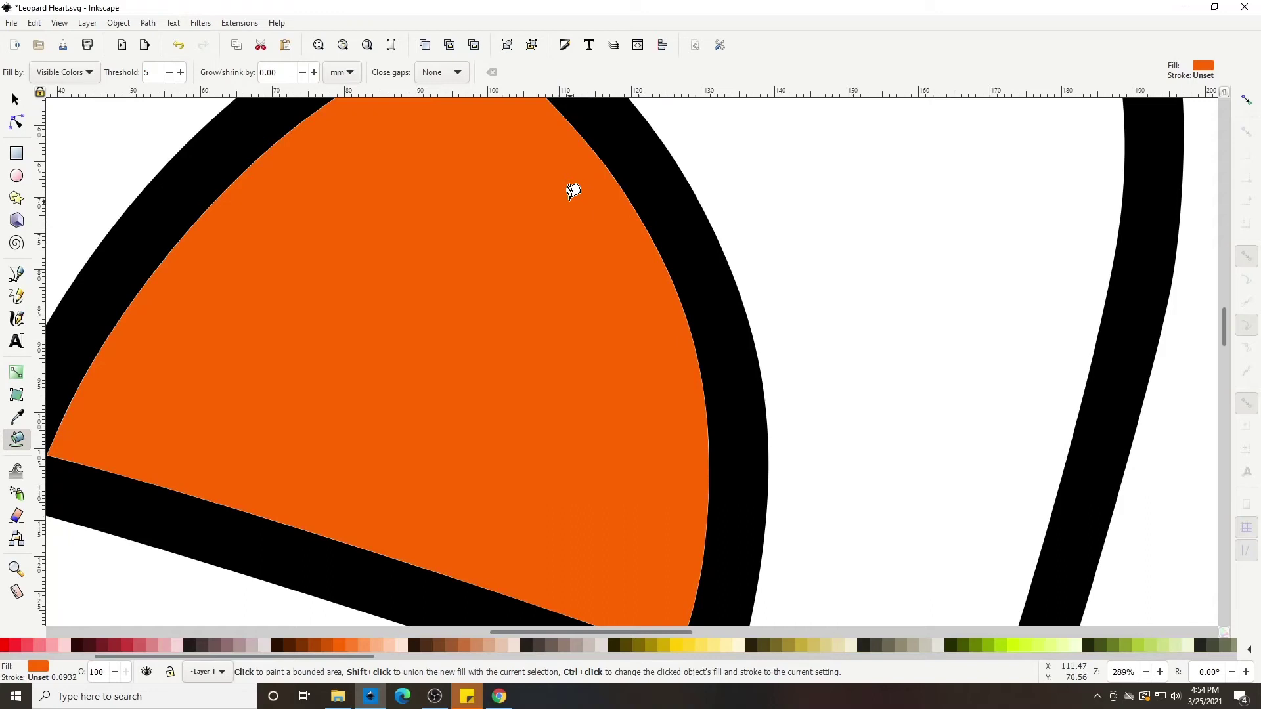
{"action": "scroll", "coordinate": [571, 189], "scroll_direction": "up", "scroll_amount": 2}
{"action": "scroll", "coordinate": [574, 197], "scroll_direction": "down", "scroll_amount": 1}
{"action": "scroll", "coordinate": [574, 200], "scroll_direction": "up", "scroll_amount": 1}
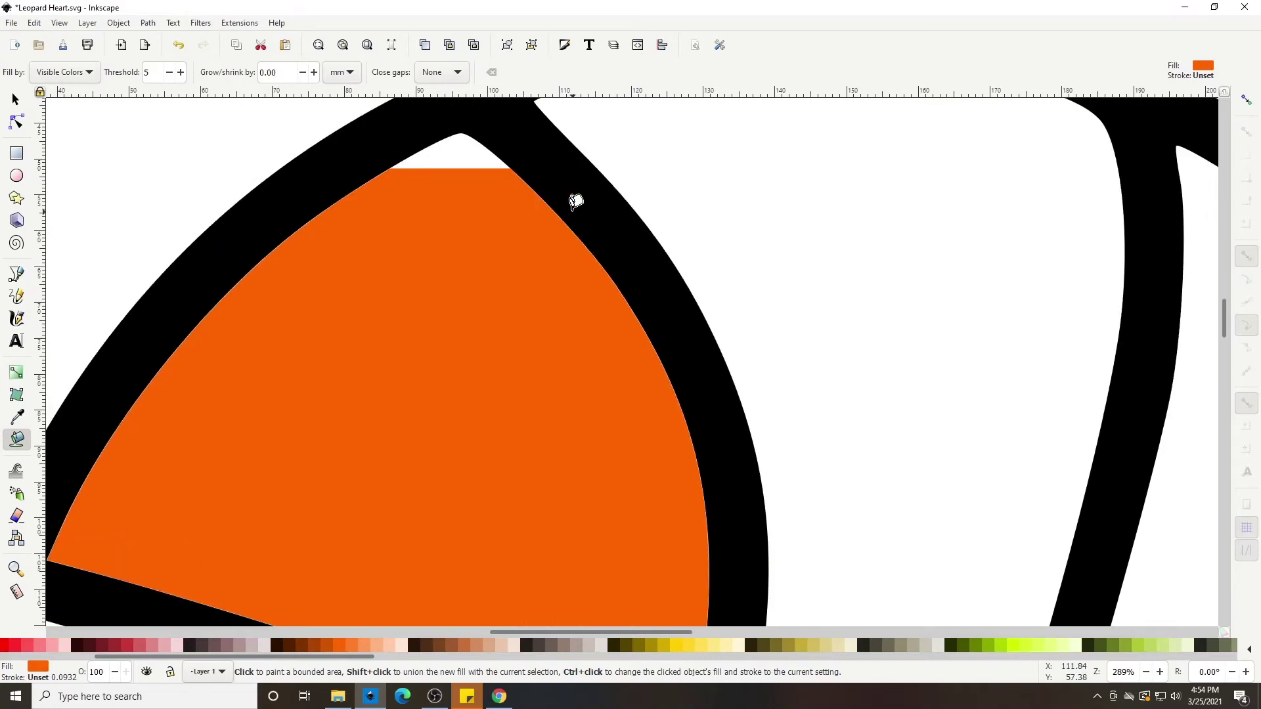
{"action": "scroll", "coordinate": [576, 201], "scroll_direction": "down", "scroll_amount": 1, "text": "ctrl"}
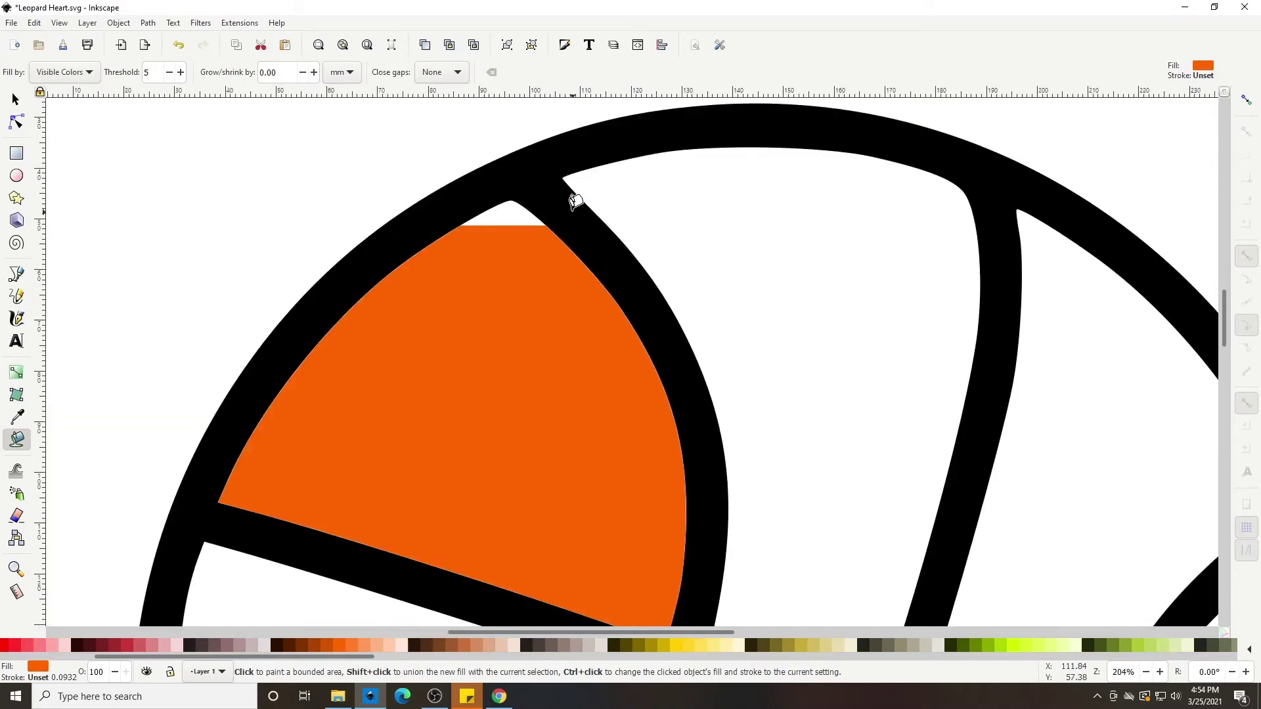
{"action": "scroll", "coordinate": [572, 204], "scroll_direction": "down", "scroll_amount": 1}
{"action": "scroll", "coordinate": [571, 205], "scroll_direction": "down", "scroll_amount": 1}
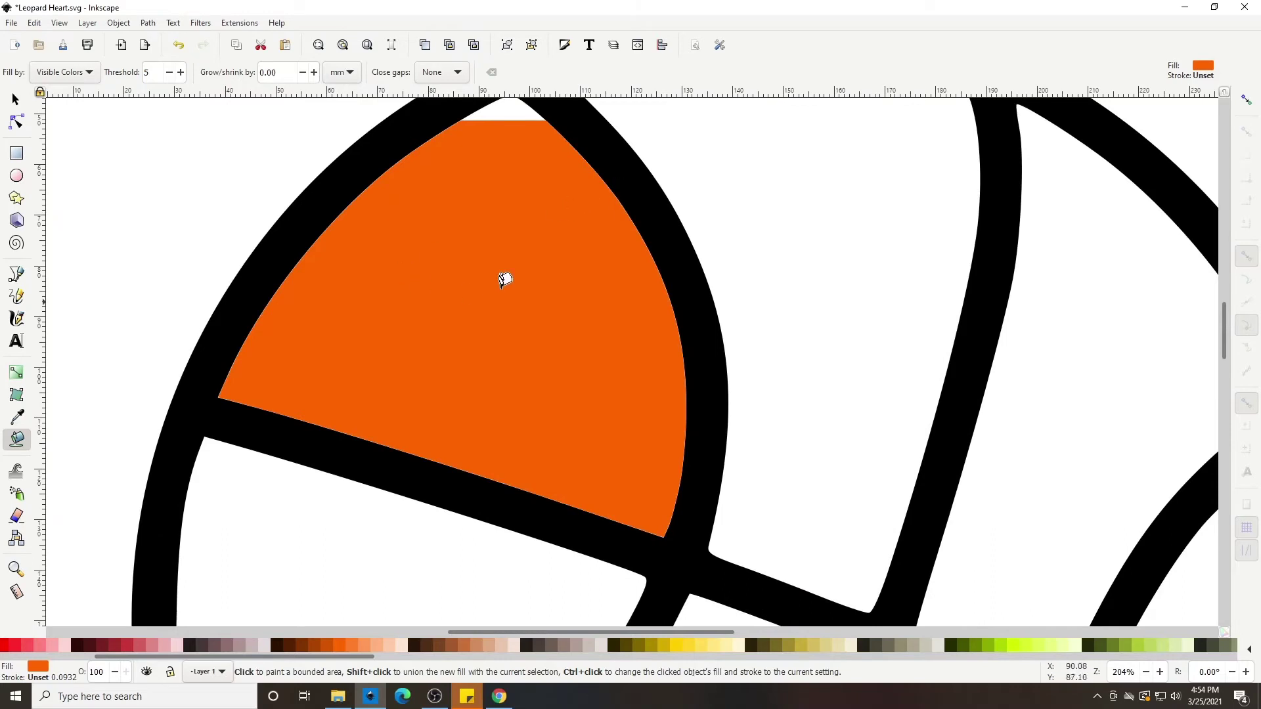
{"action": "key", "text": "ctrl+z"}
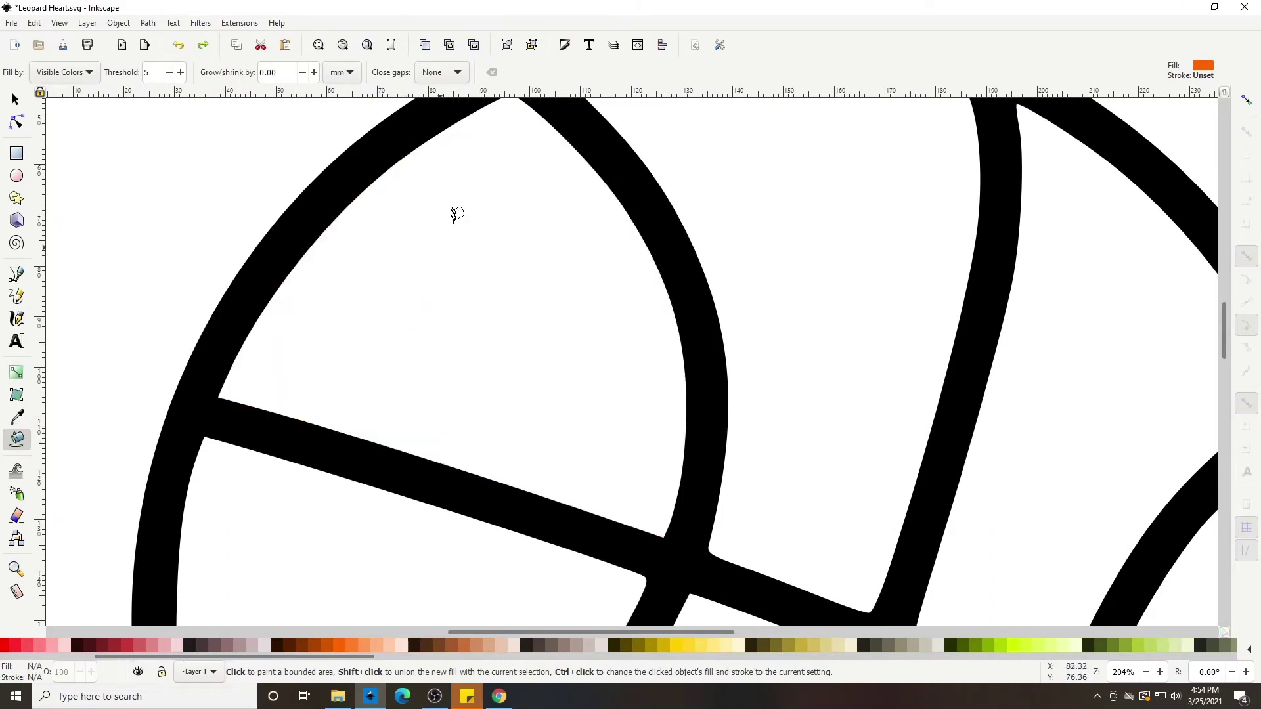
Step: Fill each remaining white segment of the basketball orange, then zoom out to see the whole ball
{"action": "left_click", "coordinate": [480, 177]}
{"action": "scroll", "coordinate": [475, 215], "scroll_direction": "down", "scroll_amount": 1}
{"action": "scroll", "coordinate": [476, 216], "scroll_direction": "down", "scroll_amount": 5}
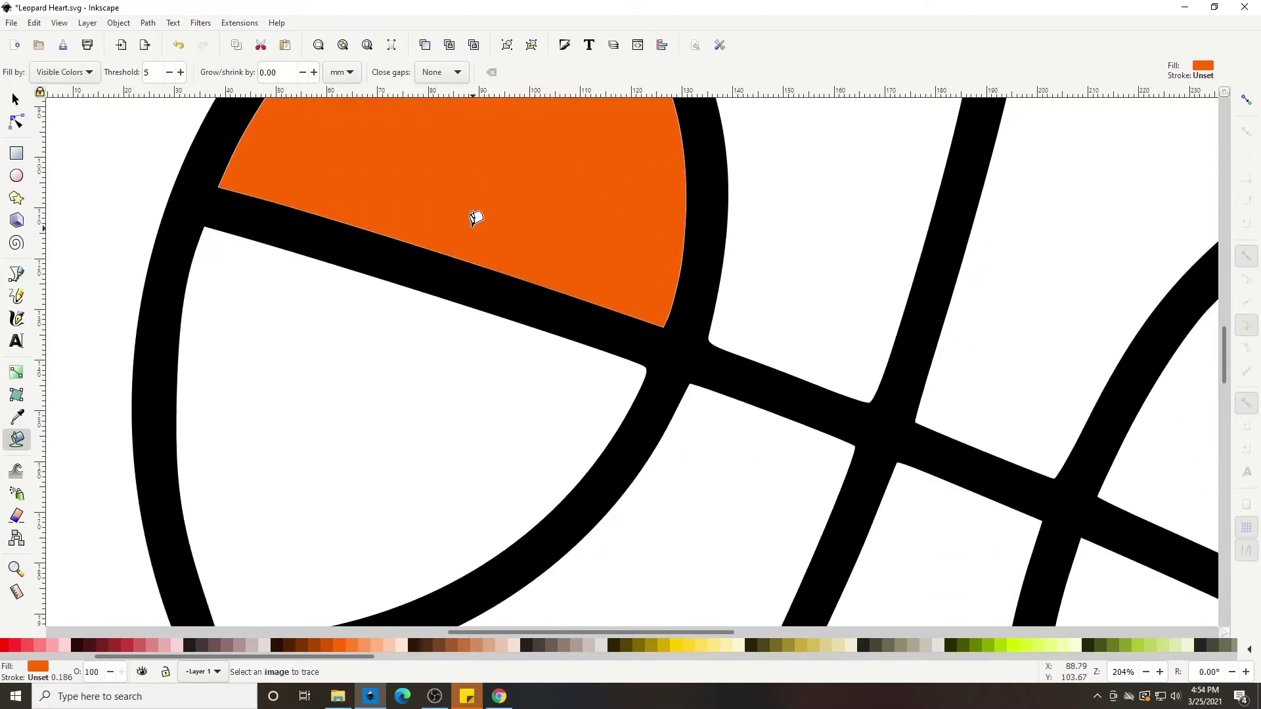
{"action": "left_click", "coordinate": [411, 284]}
{"action": "scroll", "coordinate": [447, 289], "scroll_direction": "down", "scroll_amount": 5}
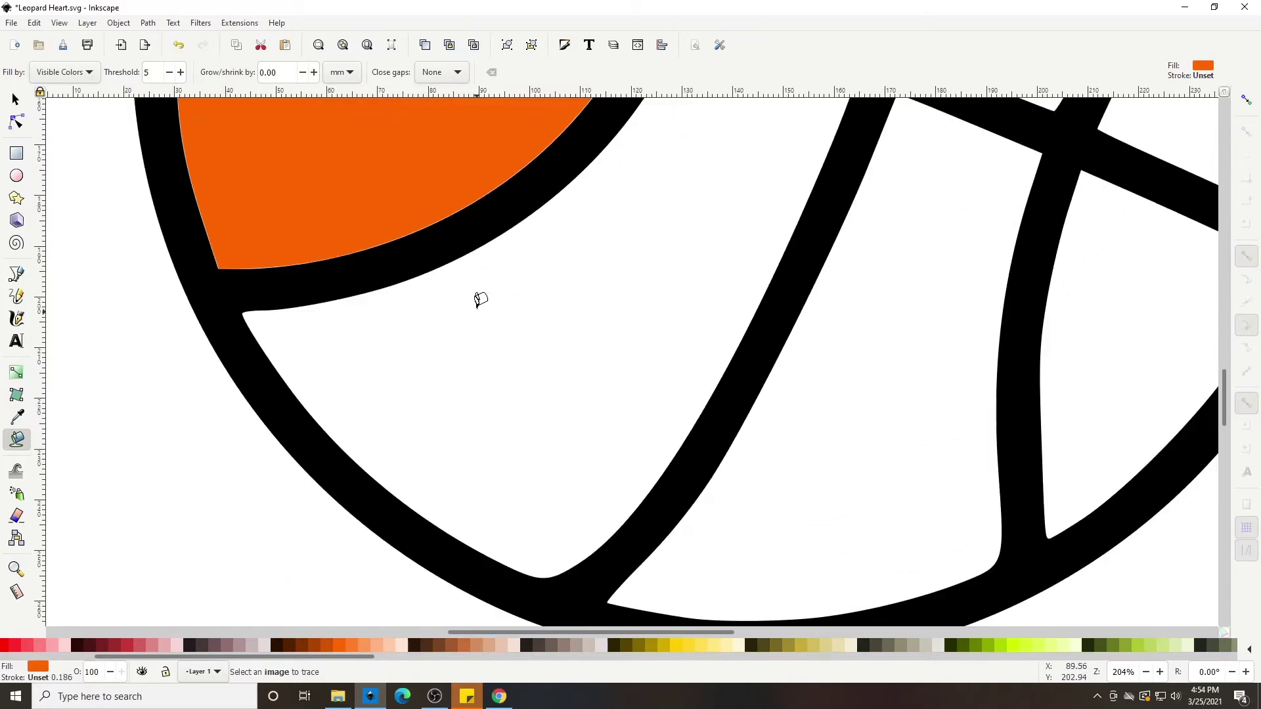
{"action": "left_click", "coordinate": [571, 267]}
{"action": "left_click", "coordinate": [895, 328]}
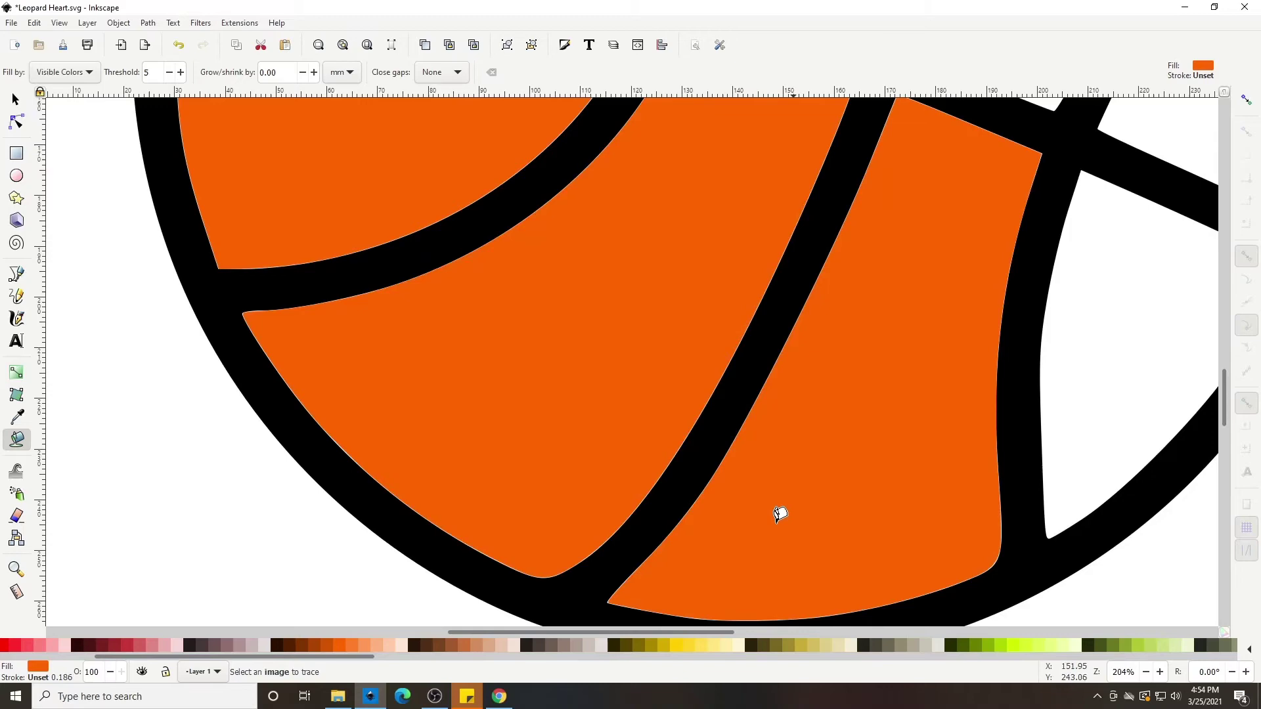
{"action": "left_click_drag", "start_coordinate": [478, 632], "coordinate": [576, 632]}
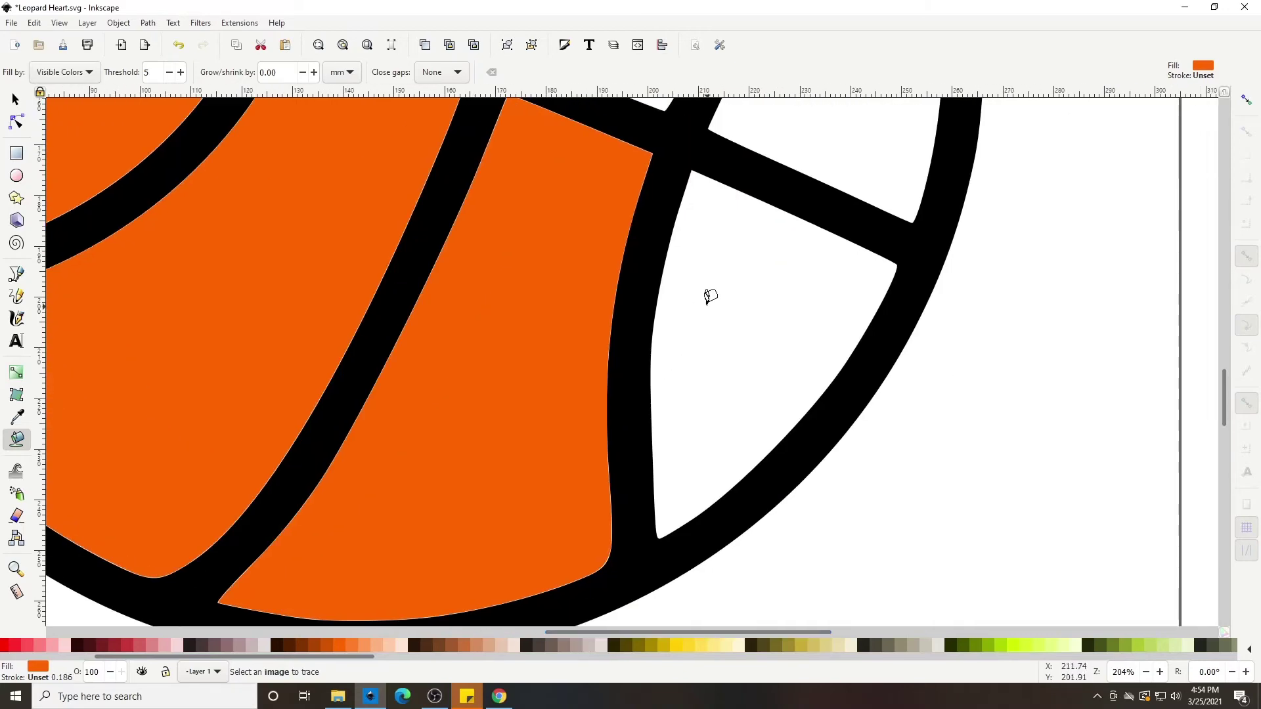
{"action": "left_click", "coordinate": [709, 293]}
{"action": "scroll", "coordinate": [709, 293], "scroll_direction": "up", "scroll_amount": 6}
{"action": "left_click", "coordinate": [884, 346]}
{"action": "scroll", "coordinate": [779, 281], "scroll_direction": "up", "scroll_amount": 5}
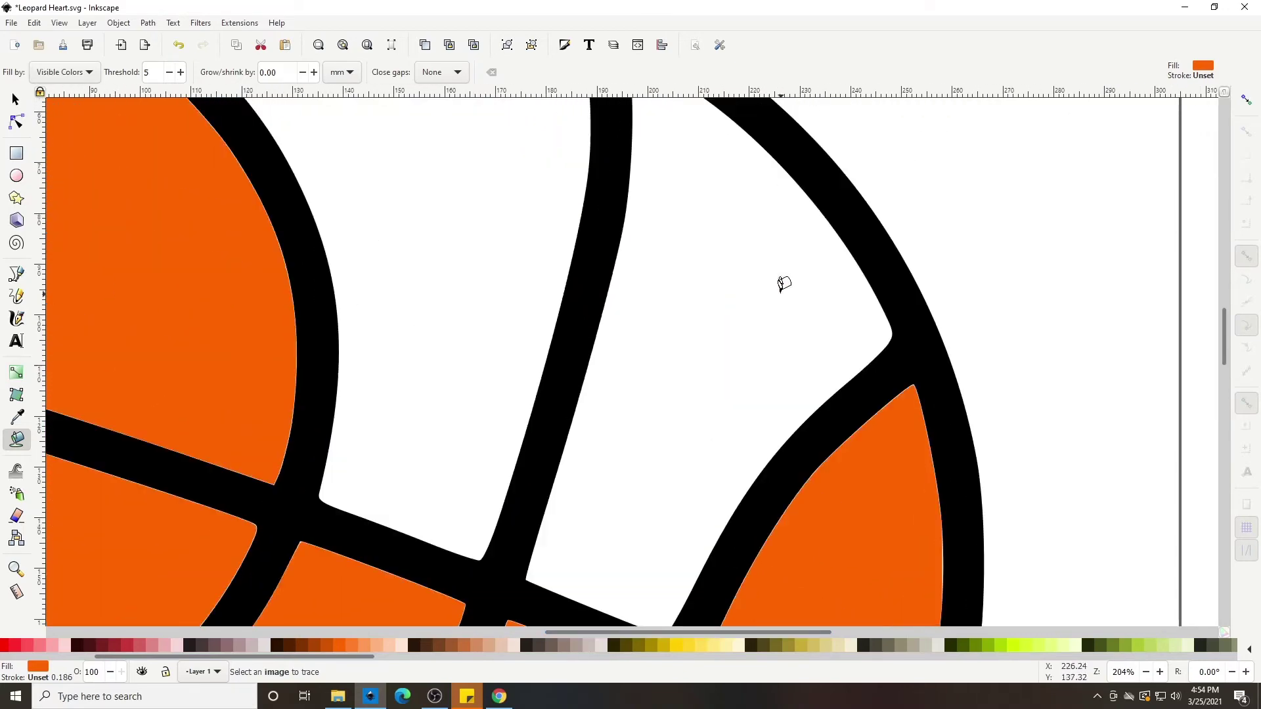
{"action": "left_click", "coordinate": [734, 289]}
{"action": "left_click", "coordinate": [480, 216]}
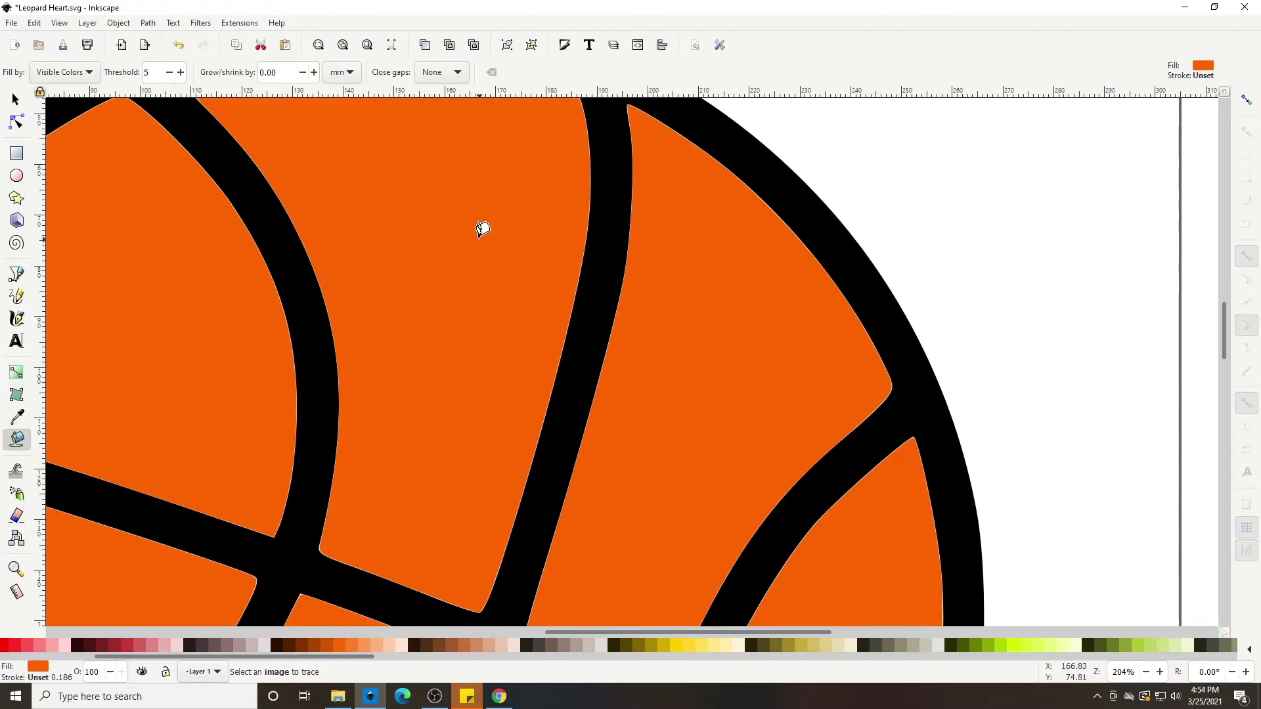
{"action": "key", "text": "minus"}
{"action": "key", "text": "minus"}
{"action": "key", "text": "minus"}
{"action": "key", "text": "minus"}
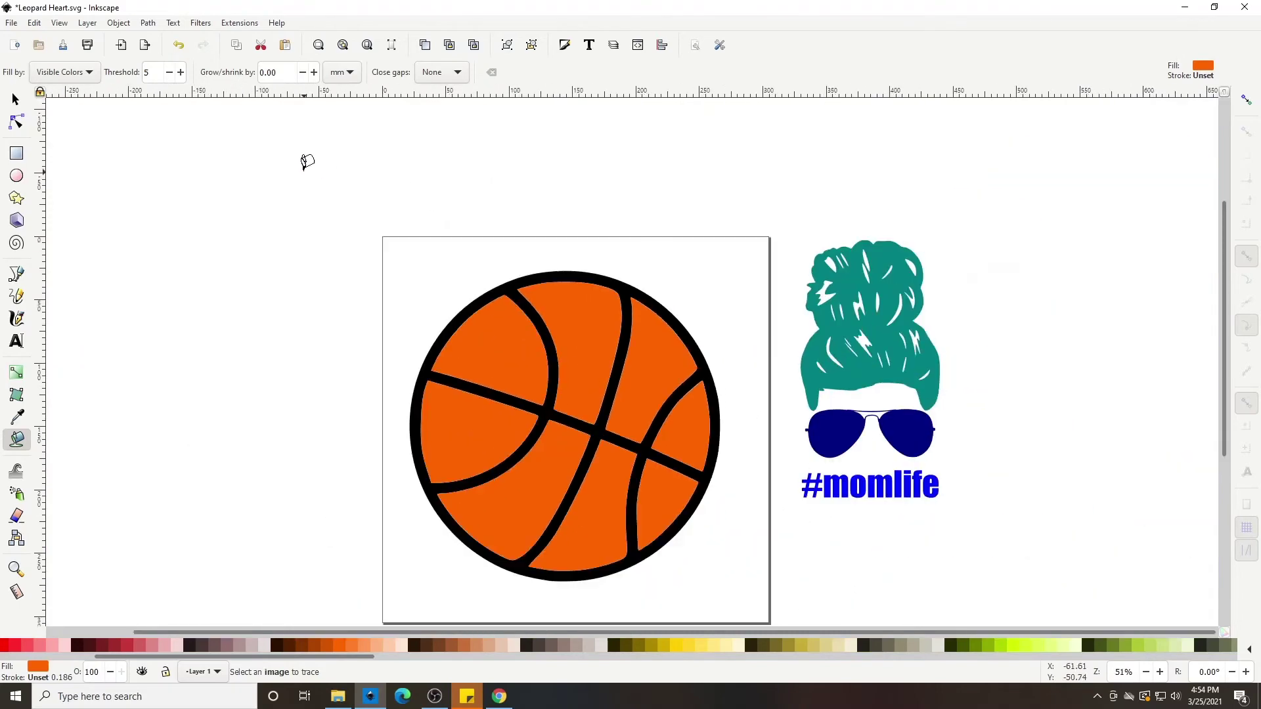
Step: Select all the orange segments and union them into one orange shape
{"action": "left_click", "coordinate": [16, 99]}
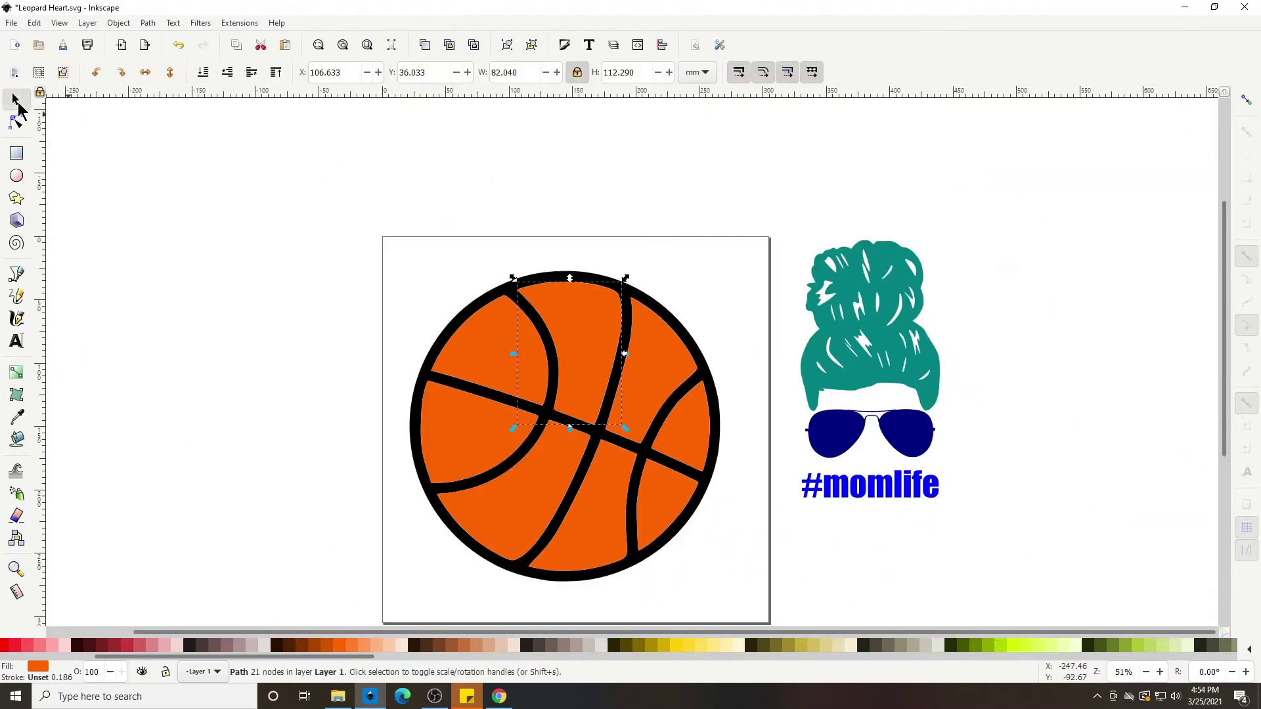
{"action": "left_click", "coordinate": [487, 345], "text": "shift"}
{"action": "left_click", "coordinate": [510, 440], "text": "shift"}
{"action": "left_click", "coordinate": [499, 501], "text": "shift"}
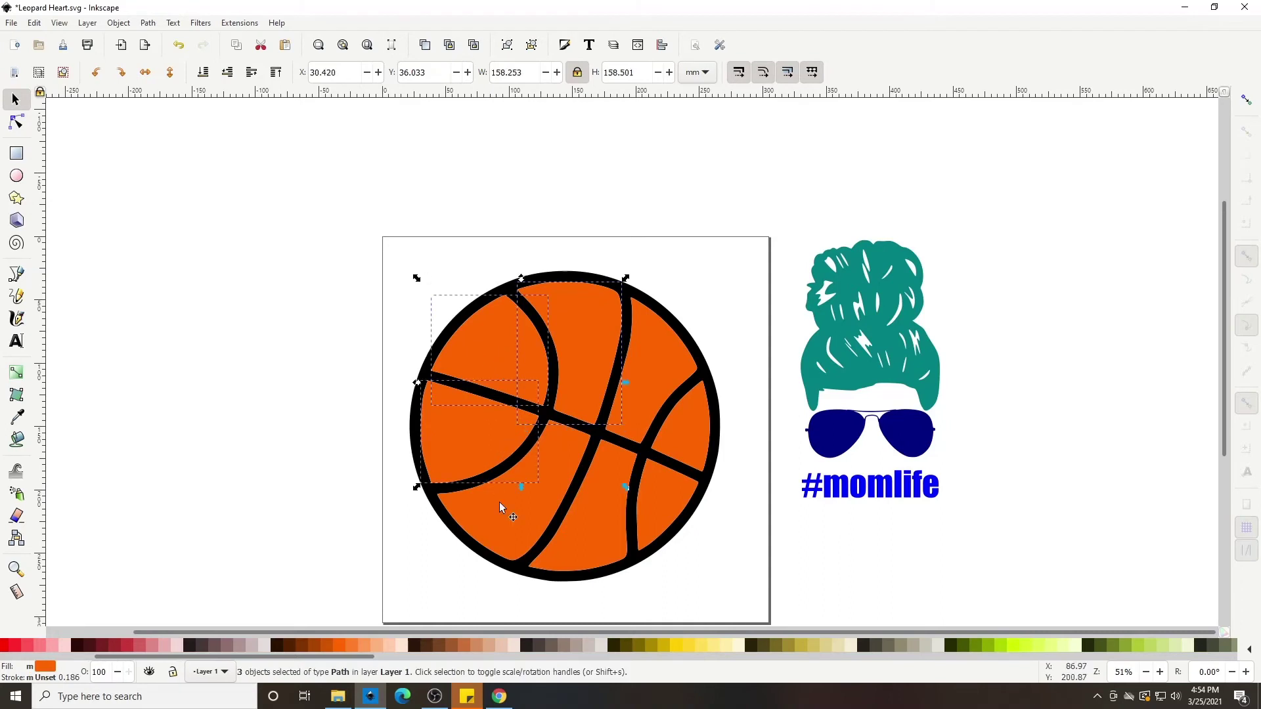
{"action": "left_click", "coordinate": [605, 537], "text": "shift"}
{"action": "left_click", "coordinate": [675, 499], "text": "shift"}
{"action": "left_click", "coordinate": [693, 435], "text": "shift"}
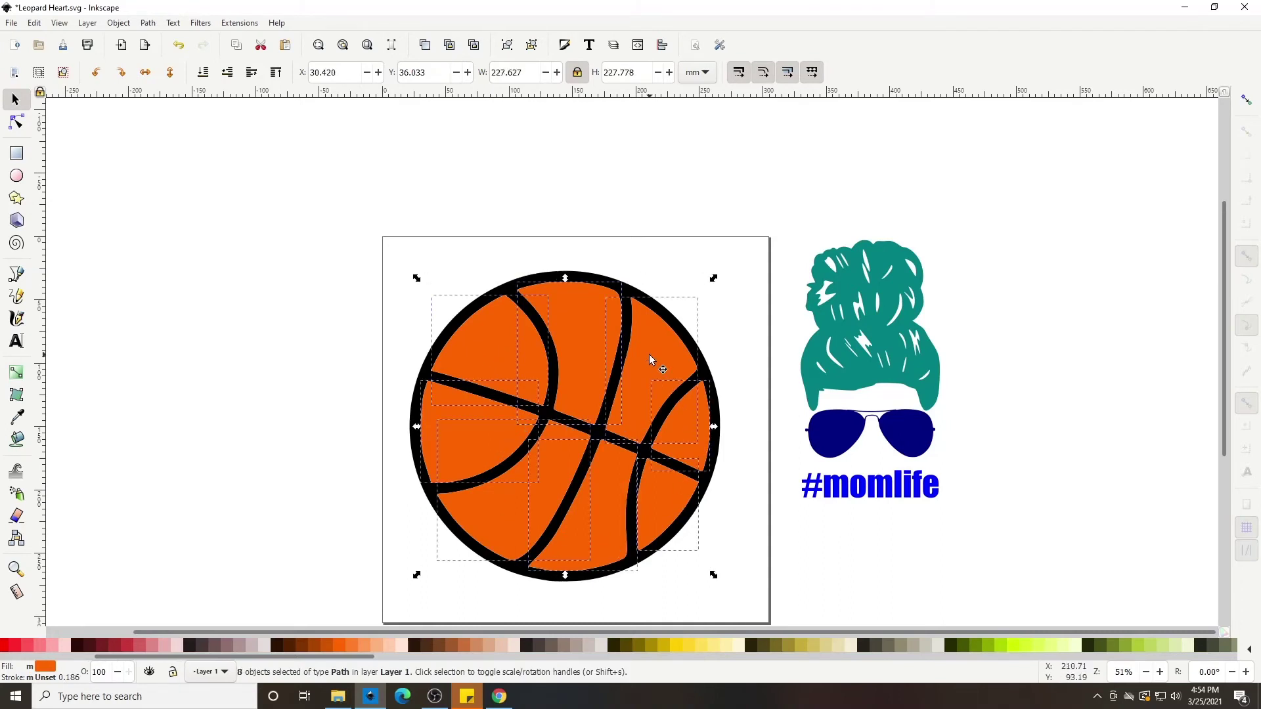
{"action": "left_click", "coordinate": [147, 23]}
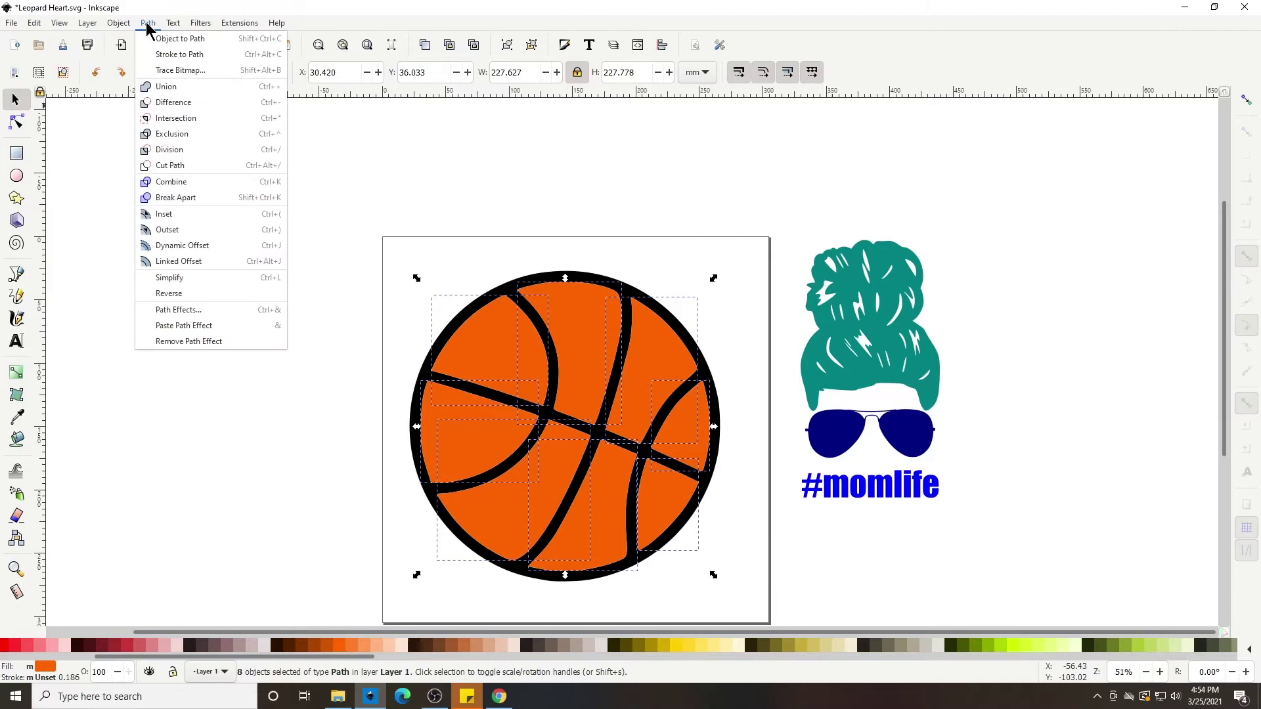
{"action": "left_click", "coordinate": [159, 86]}
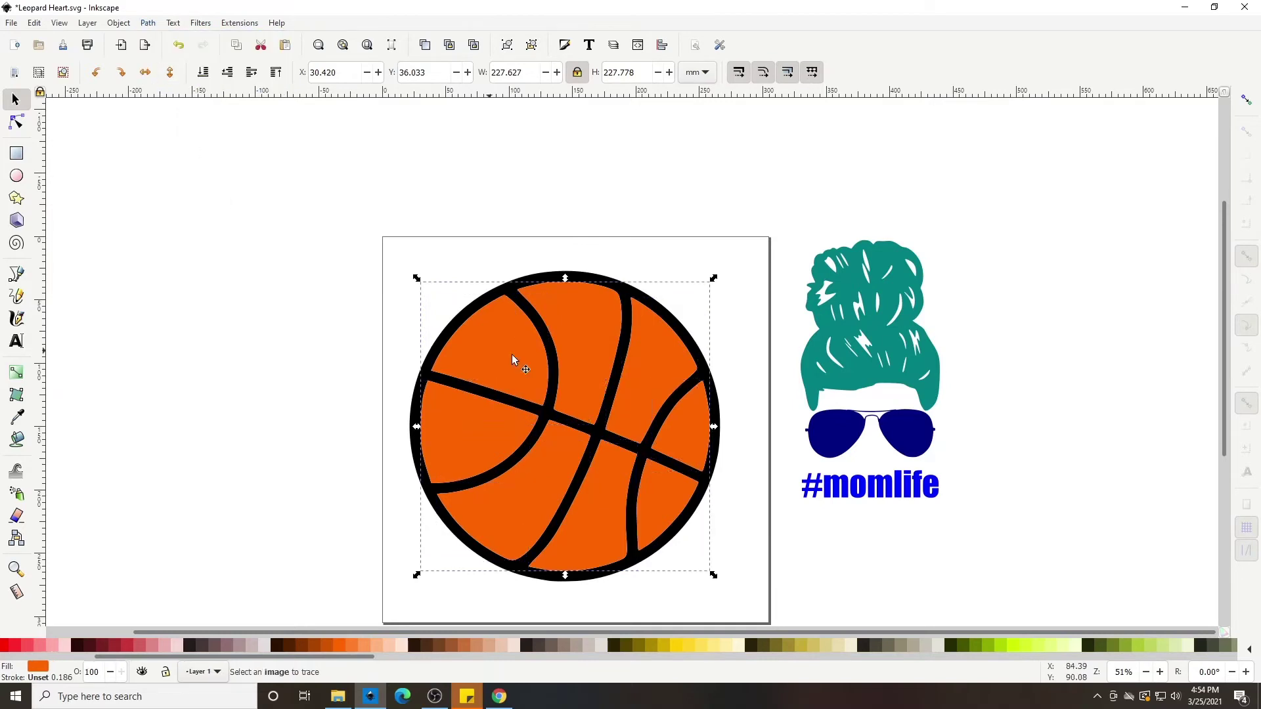
{"action": "left_click", "coordinate": [557, 276]}
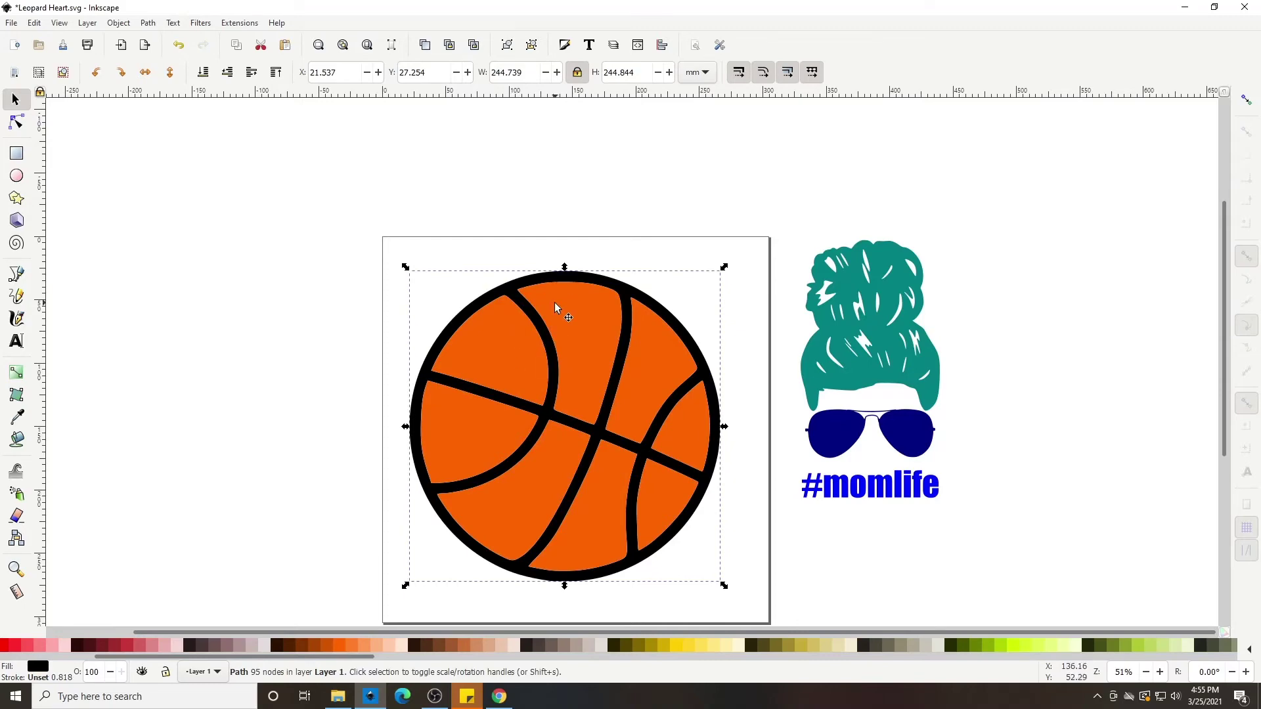
Step: Put the traced black basketball outline back in place over the orange fill, undoing its accidental move
{"action": "scroll", "coordinate": [554, 320], "scroll_direction": "up", "scroll_amount": 4}
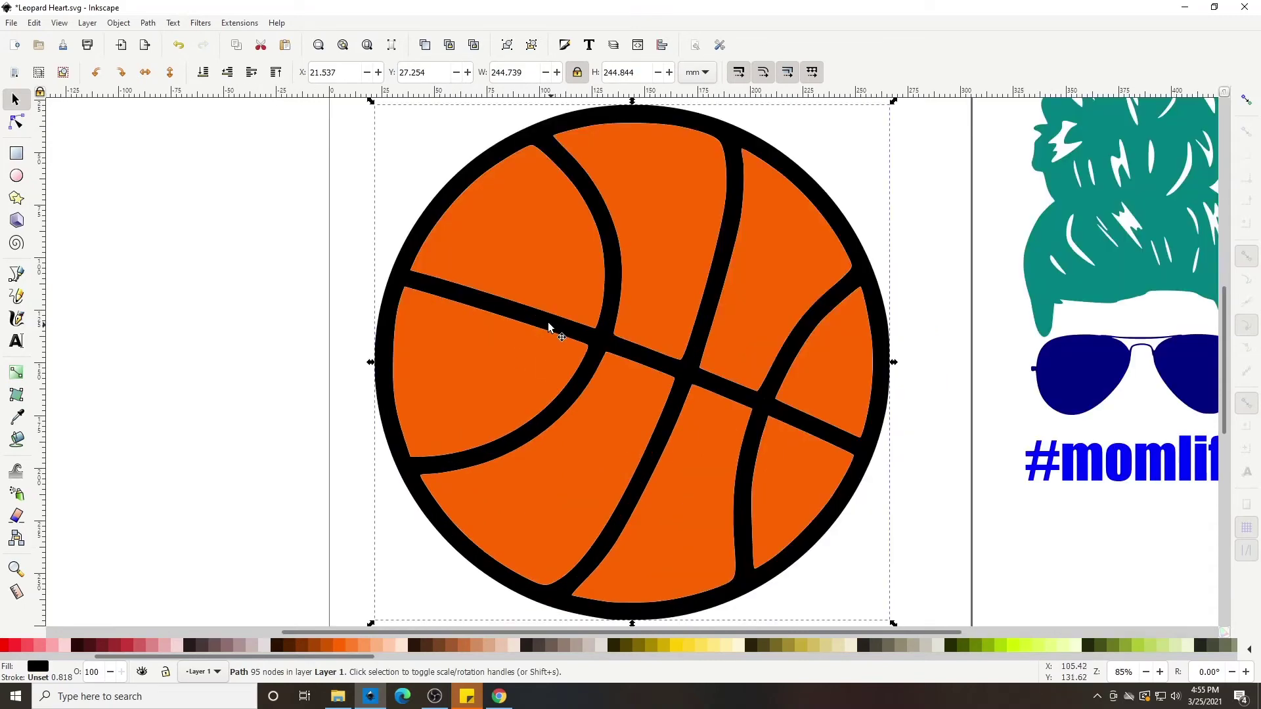
{"action": "scroll", "coordinate": [549, 322], "scroll_direction": "up", "scroll_amount": 3}
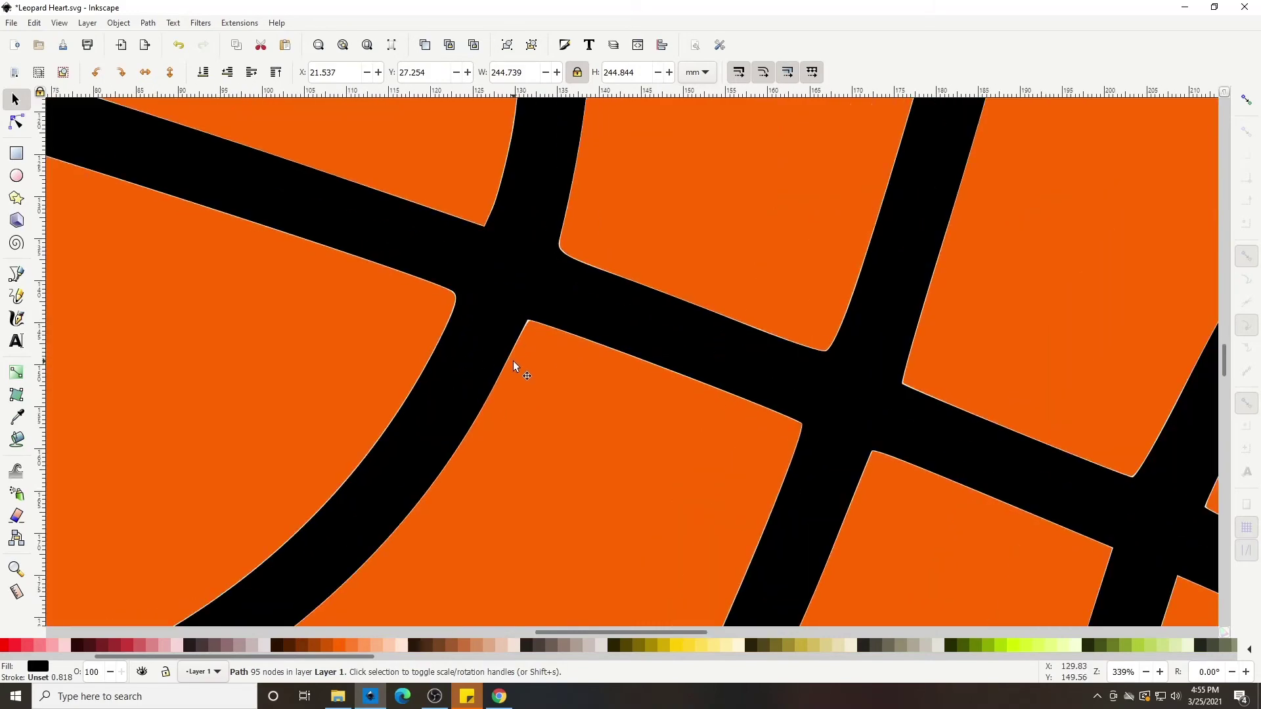
{"action": "scroll", "coordinate": [732, 484], "scroll_direction": "down", "scroll_amount": 5}
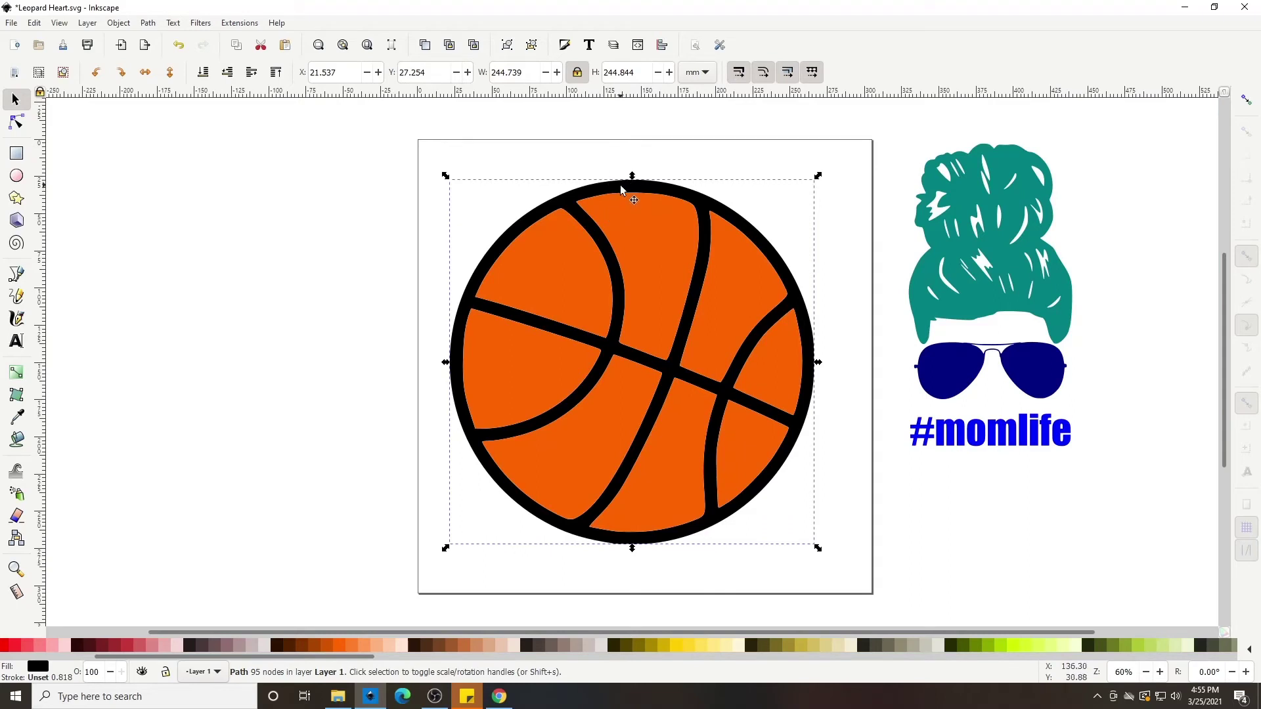
{"action": "left_click_drag", "start_coordinate": [634, 189], "coordinate": [484, 172]}
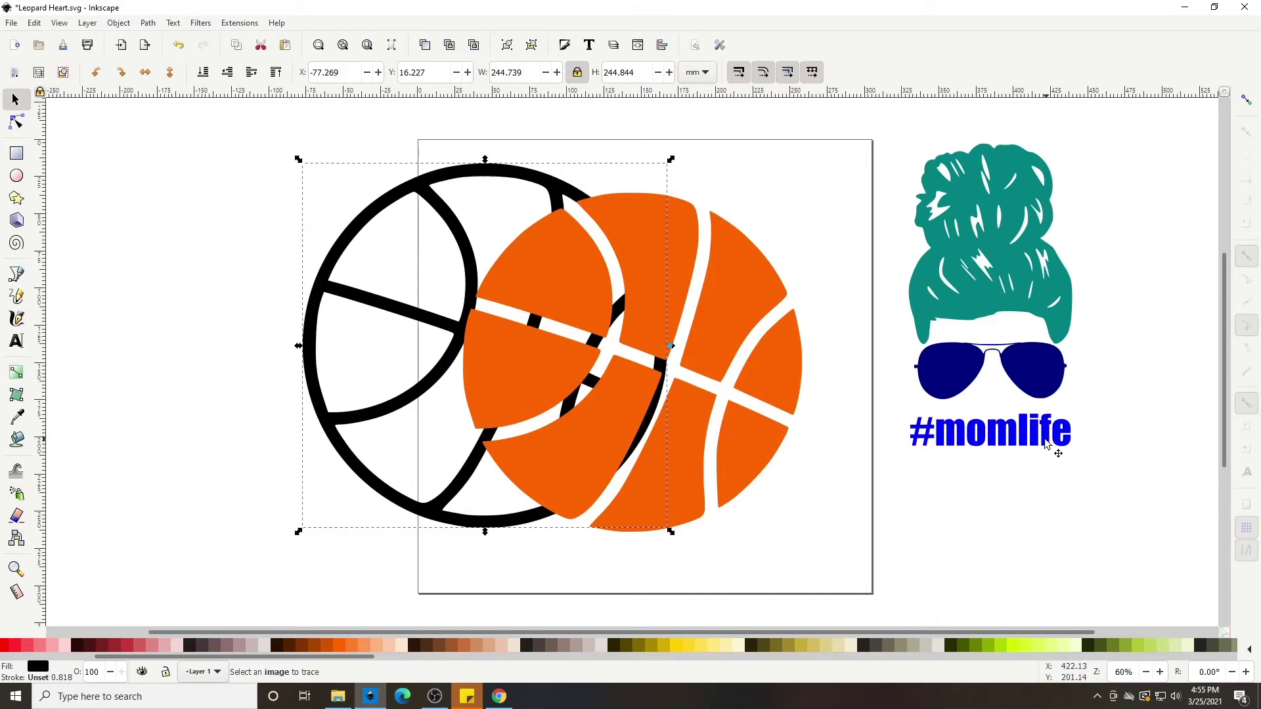
{"action": "key", "text": "ctrl+z"}
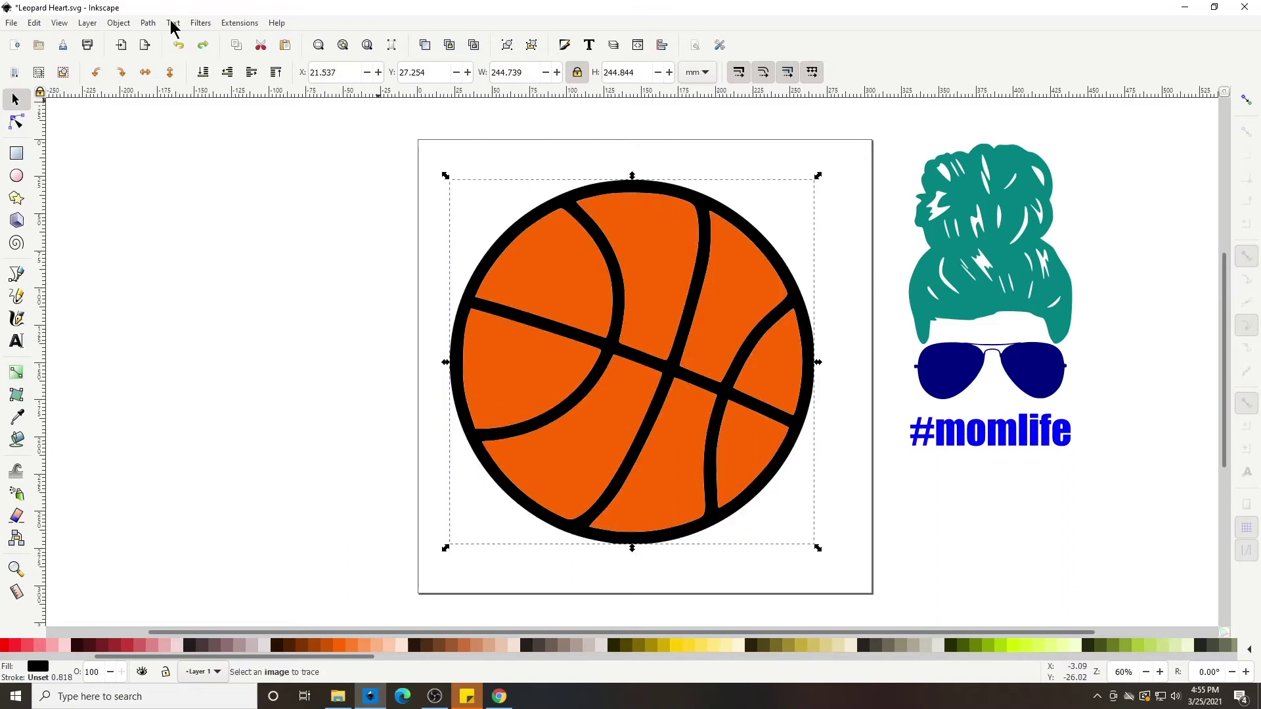
Step: Break the black trace into separate pieces and move the orange pieces below the black circle
{"action": "left_click", "coordinate": [148, 23]}
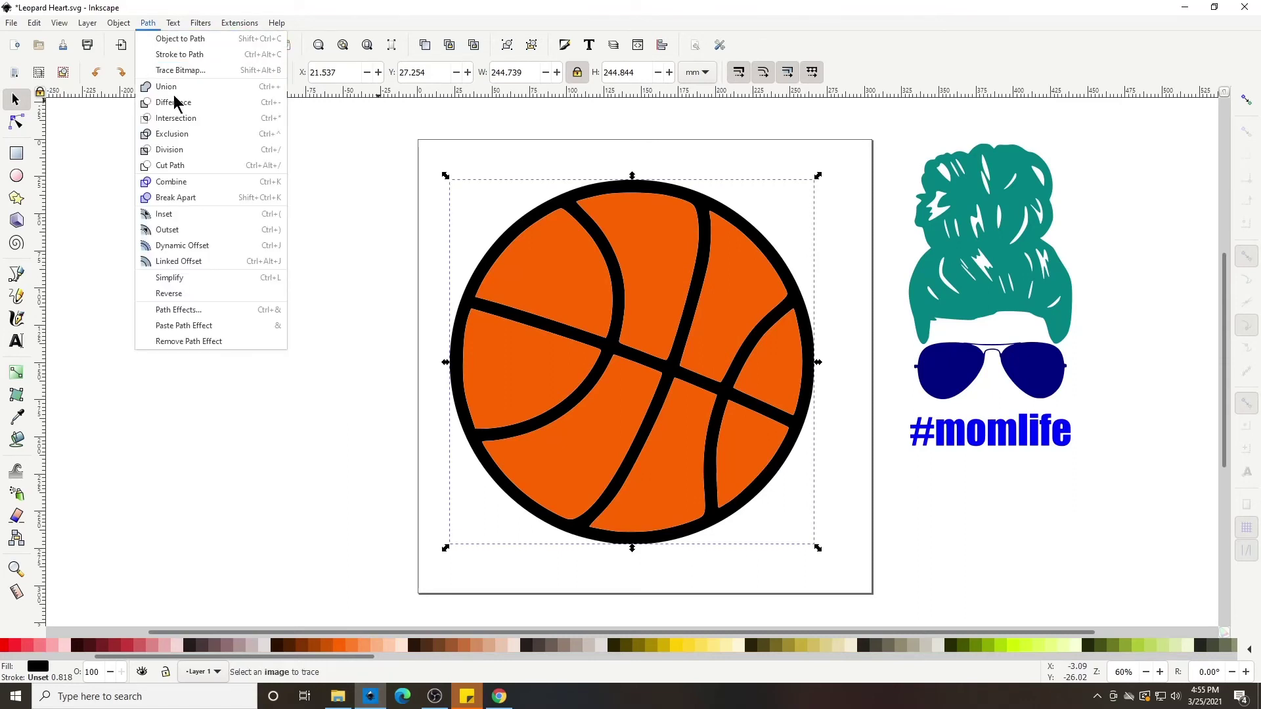
{"action": "left_click", "coordinate": [184, 207]}
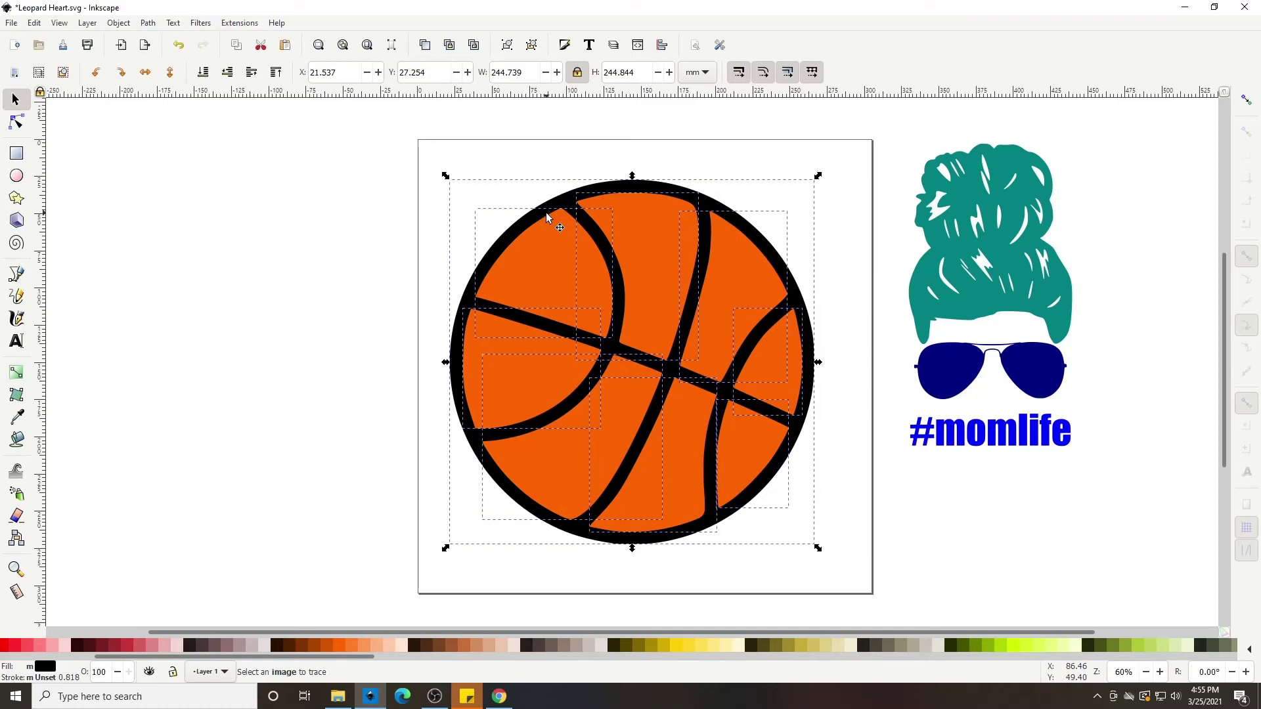
{"action": "left_click_drag", "start_coordinate": [697, 204], "coordinate": [758, 323]}
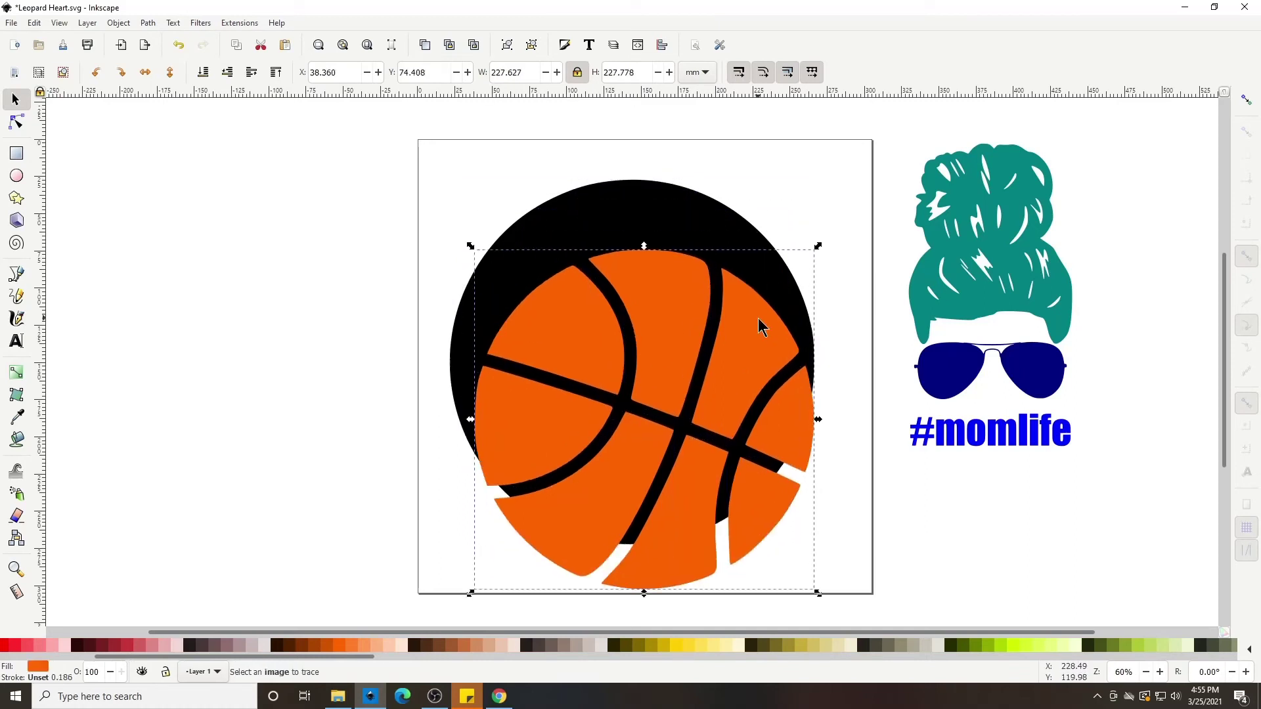
{"action": "key", "text": "ctrl+z"}
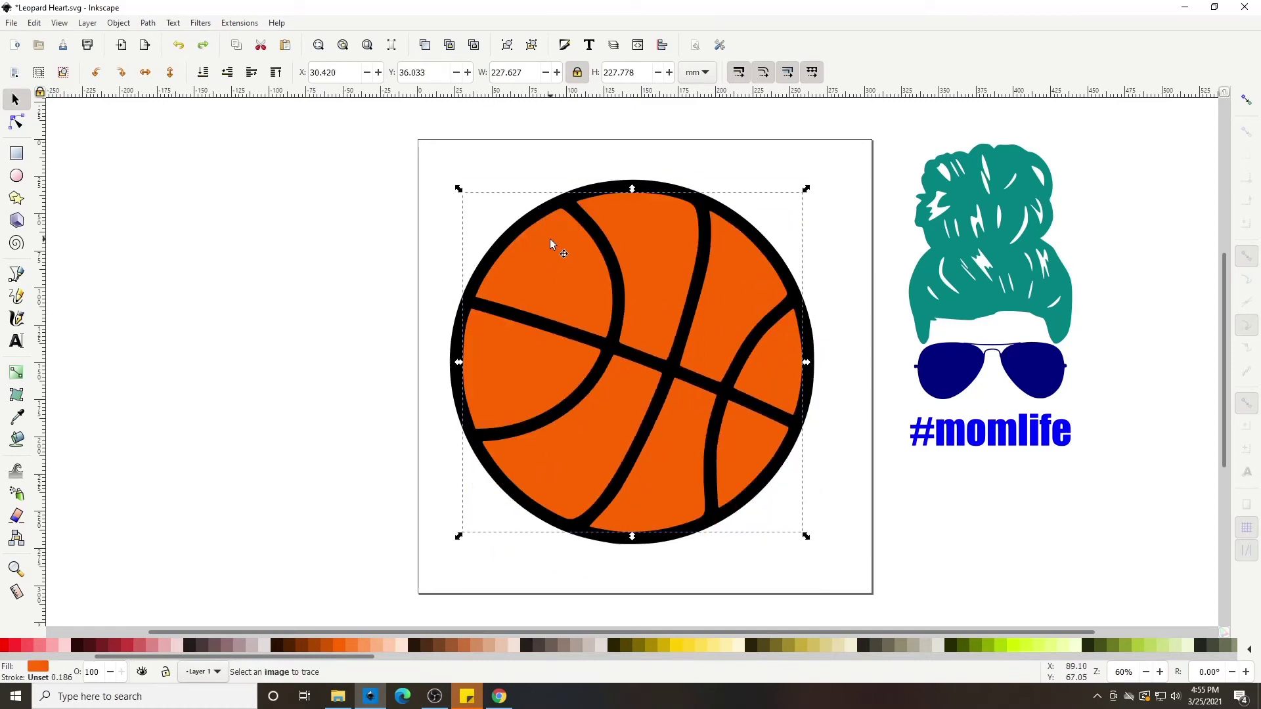
{"action": "left_click_drag", "start_coordinate": [657, 247], "coordinate": [691, 612]}
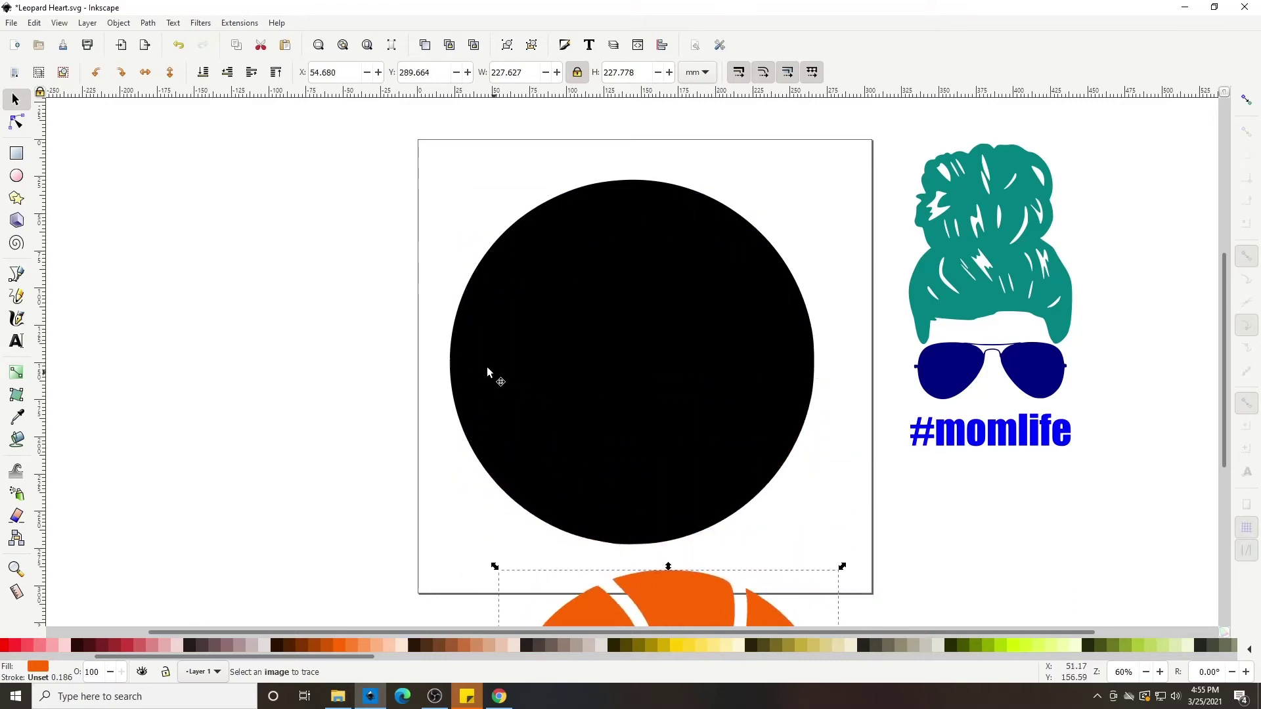
Step: Union the black pieces into one solid disc and set the orange ball back on top
{"action": "left_click_drag", "start_coordinate": [312, 123], "coordinate": [852, 563]}
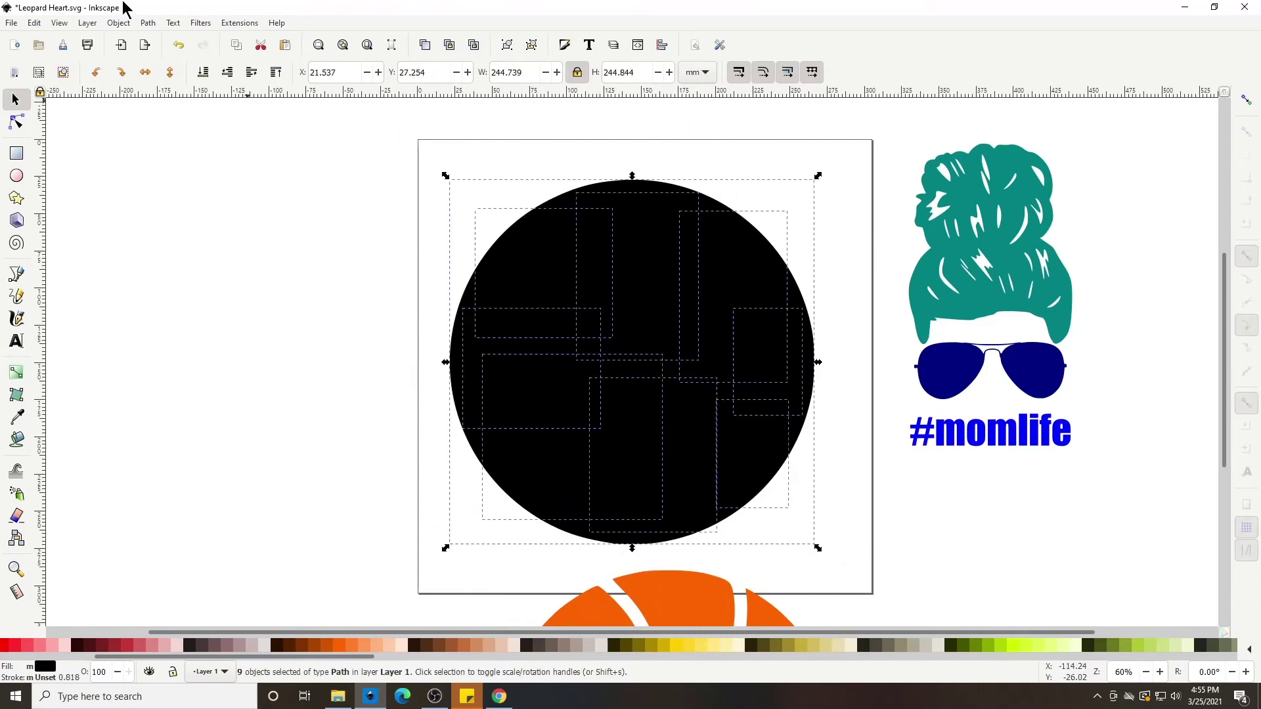
{"action": "left_click", "coordinate": [151, 24]}
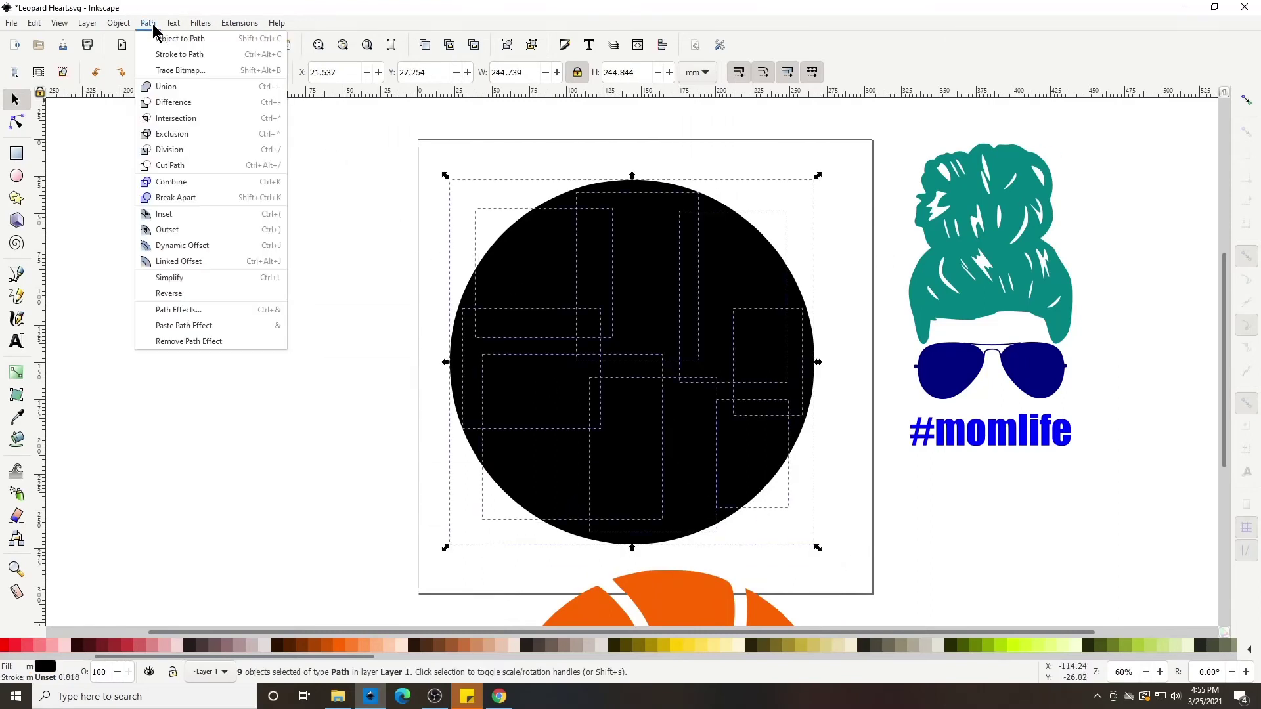
{"action": "left_click", "coordinate": [165, 86]}
{"action": "left_click_drag", "start_coordinate": [654, 603], "coordinate": [614, 233]}
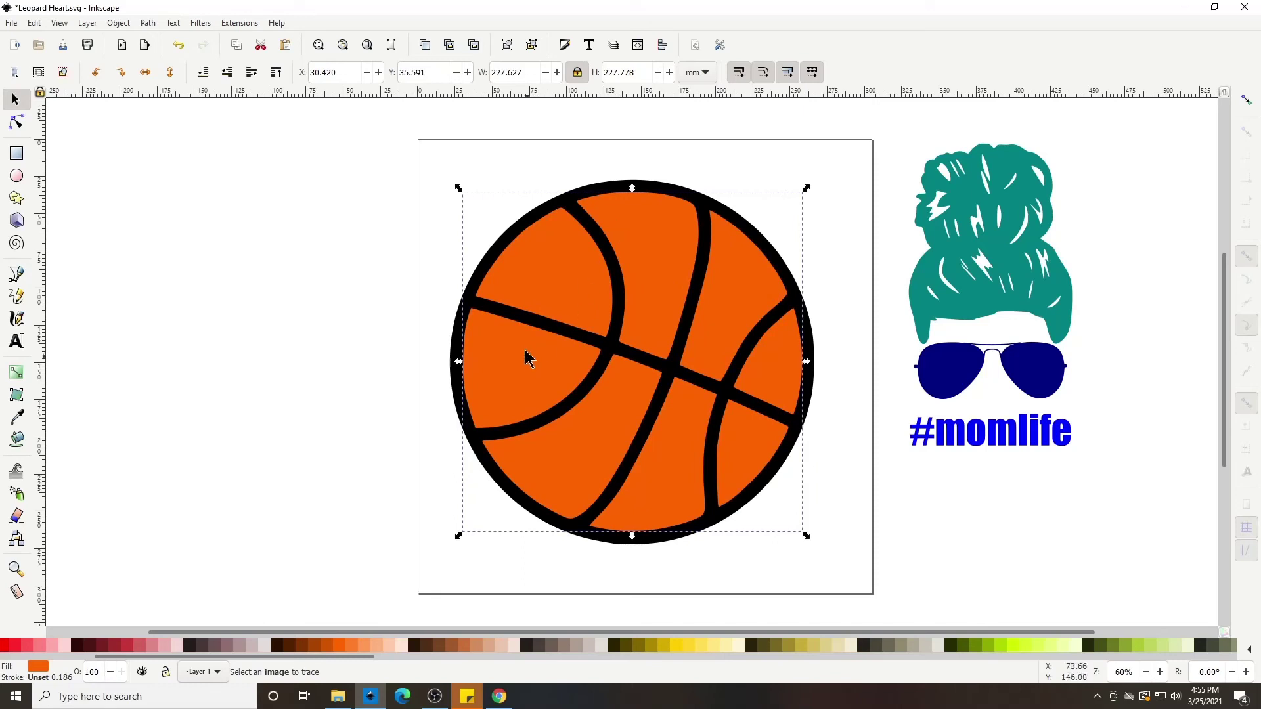
{"action": "key", "text": "minus"}
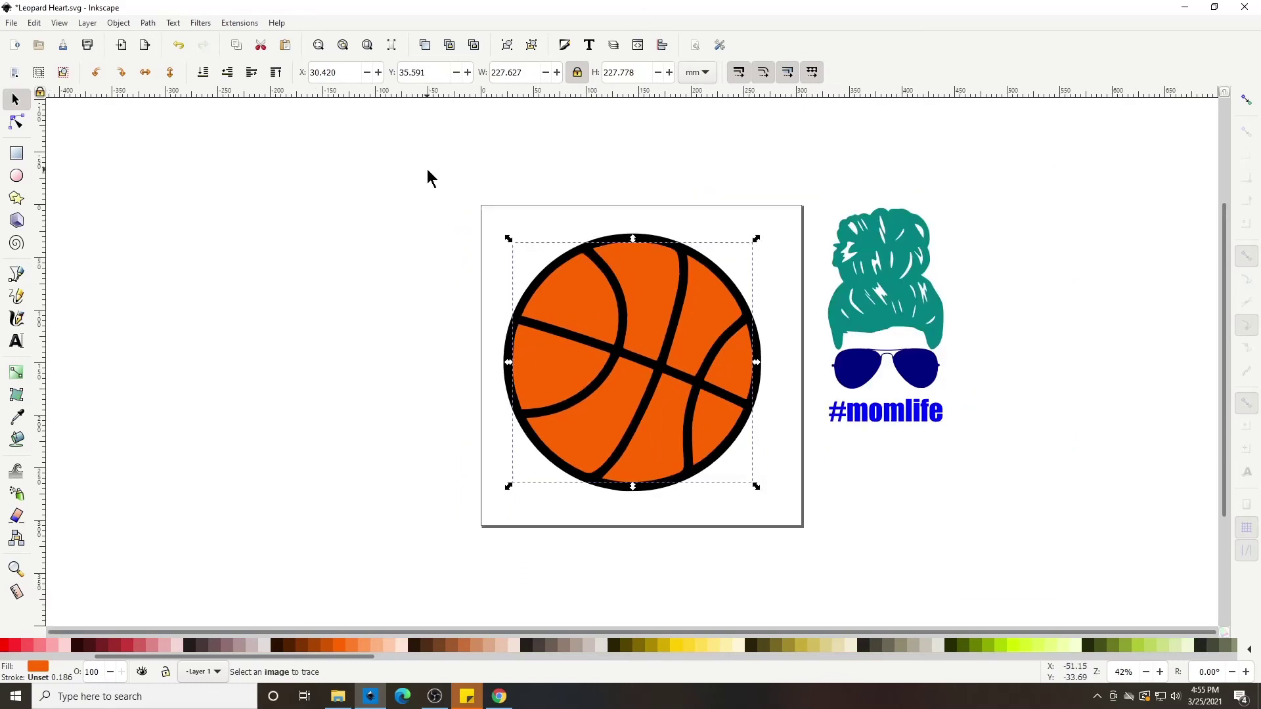
Step: Center the orange ball and black disc on each other using Align and Distribute
{"action": "left_click_drag", "start_coordinate": [427, 170], "coordinate": [813, 514]}
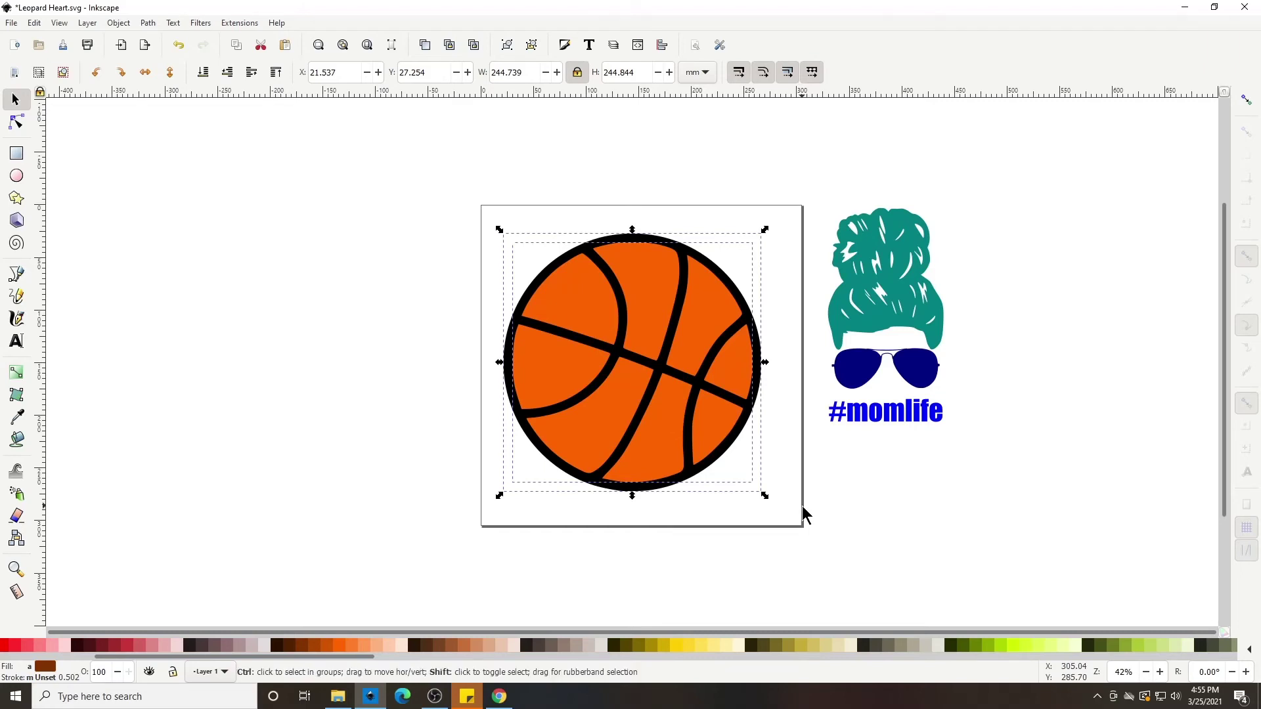
{"action": "key", "text": "ctrl+shift+a"}
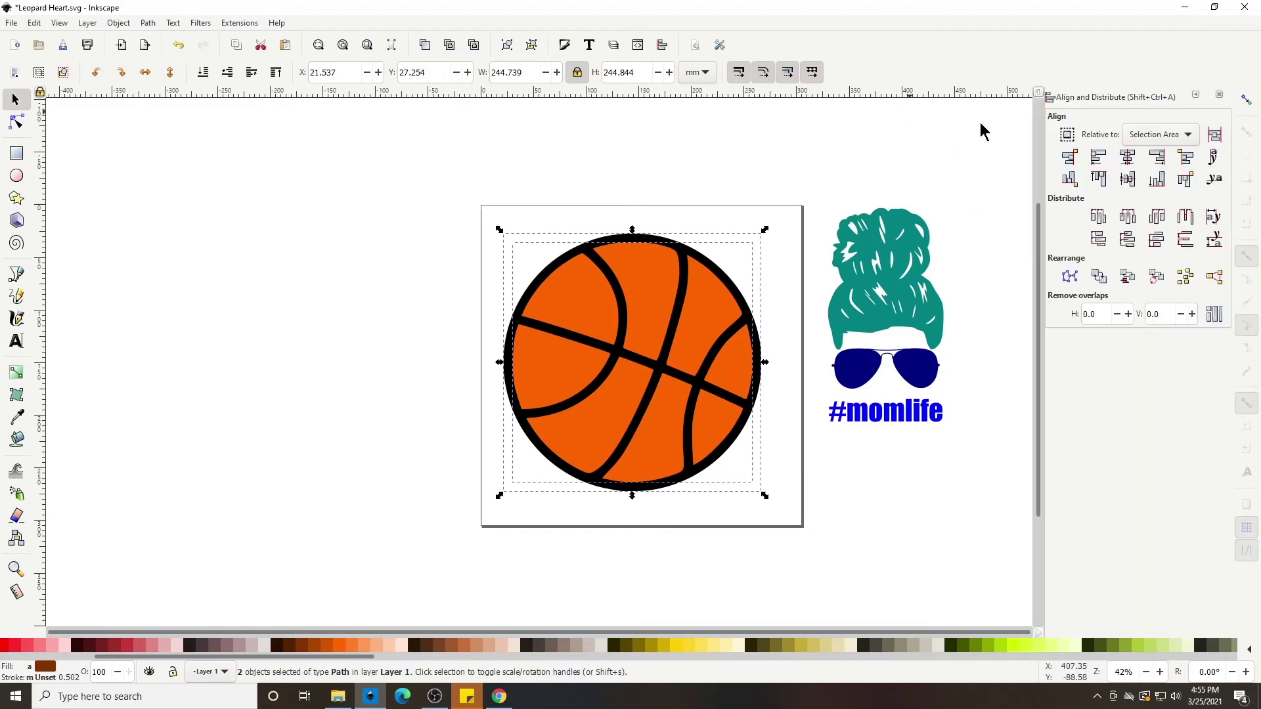
{"action": "left_click", "coordinate": [1129, 167]}
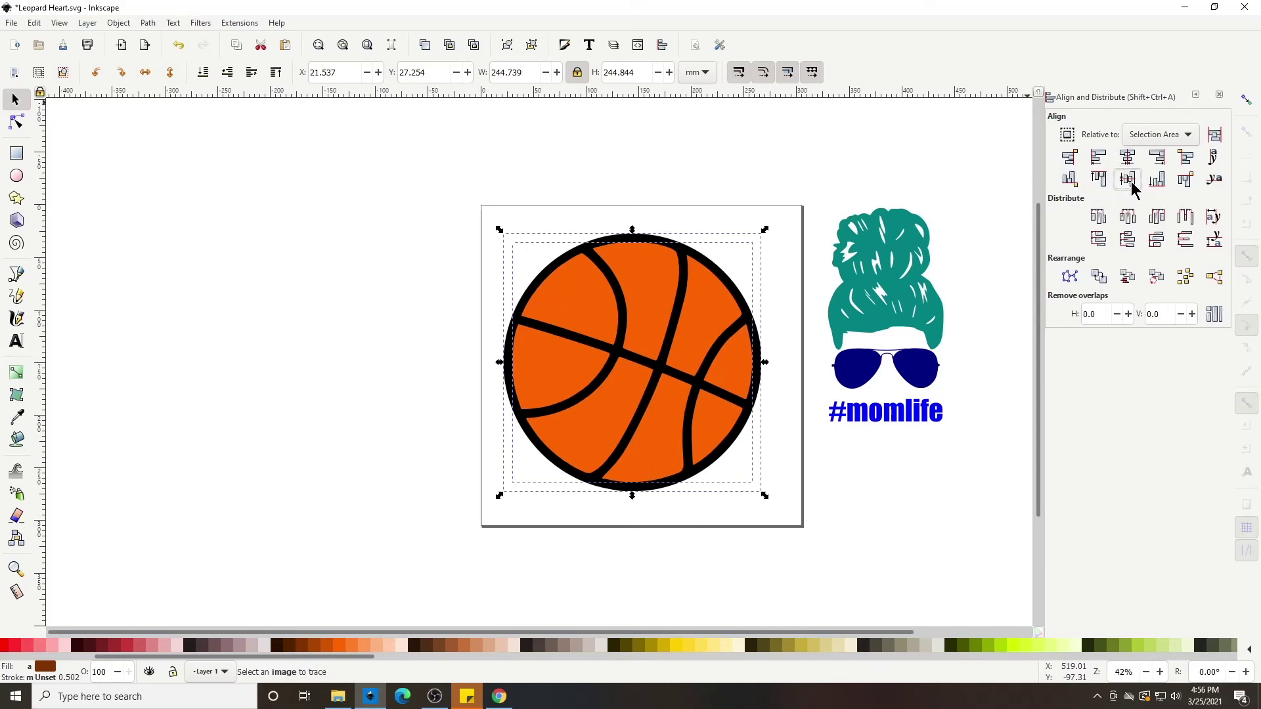
{"action": "left_click", "coordinate": [769, 556]}
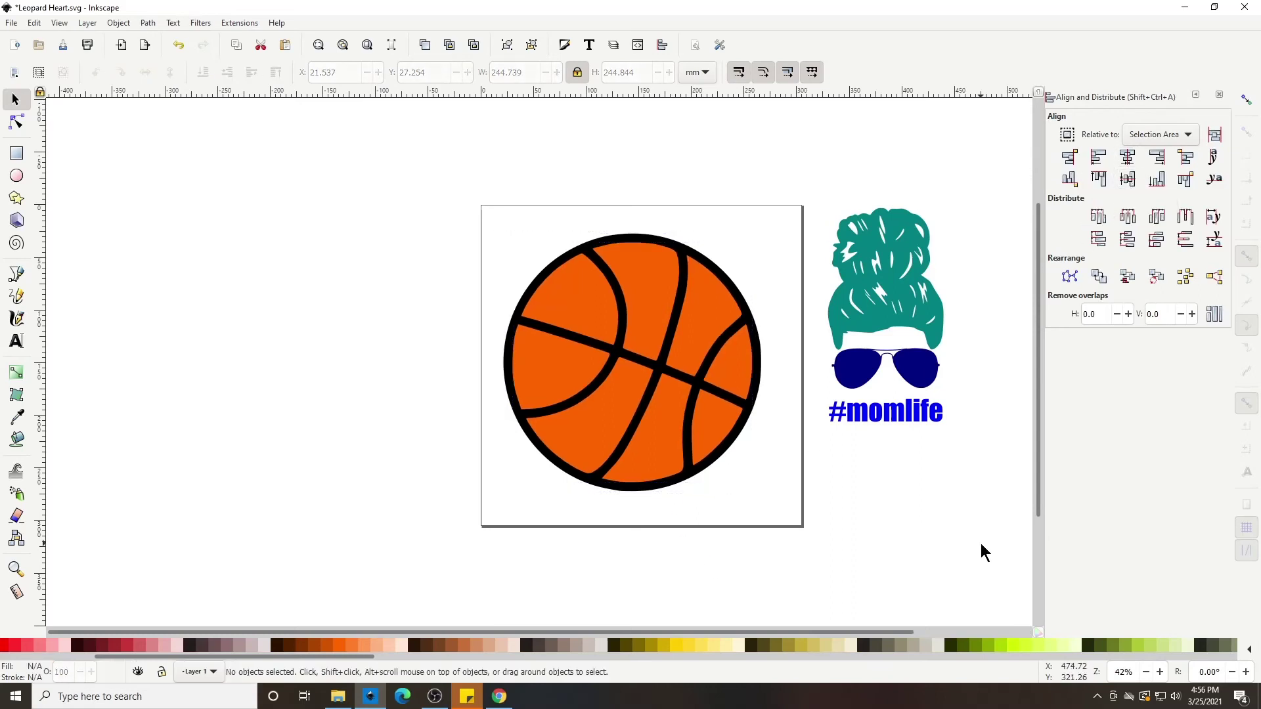
Step: Group the basketball parts, shrink the group to about half size, and place it top-left
{"action": "left_click_drag", "start_coordinate": [459, 183], "coordinate": [805, 537]}
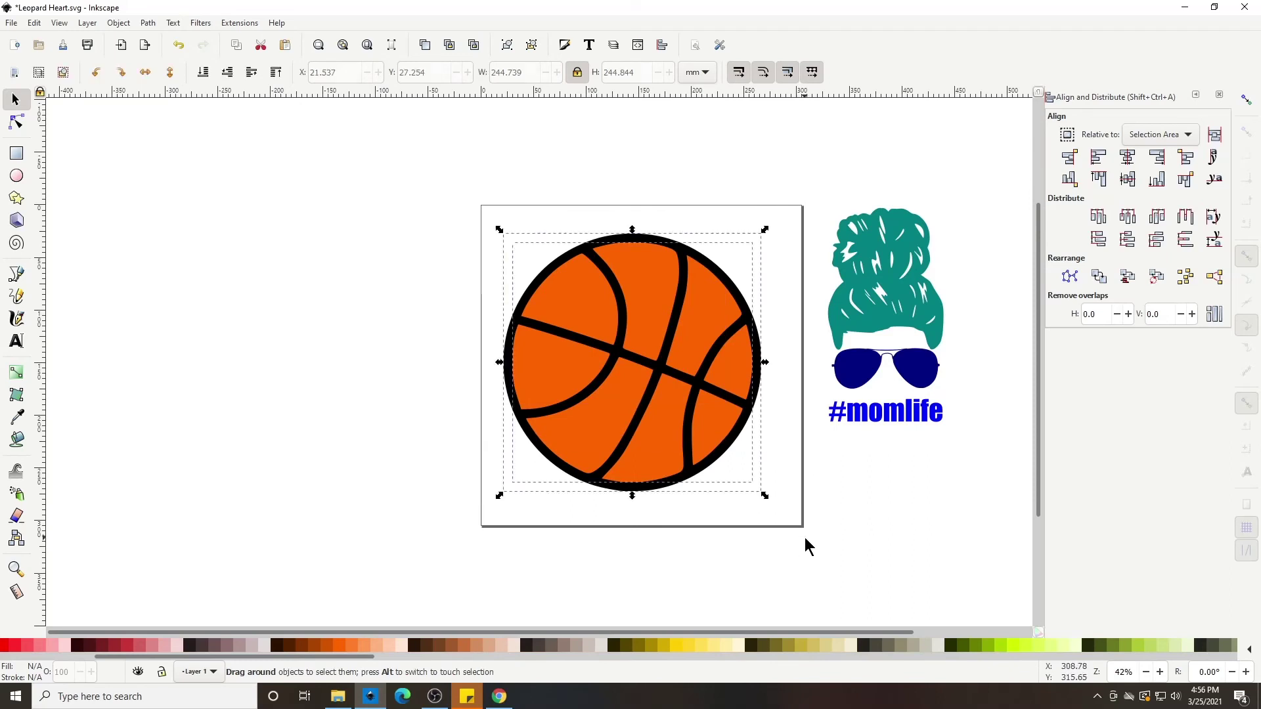
{"action": "left_click", "coordinate": [118, 25]}
{"action": "left_click", "coordinate": [135, 135]}
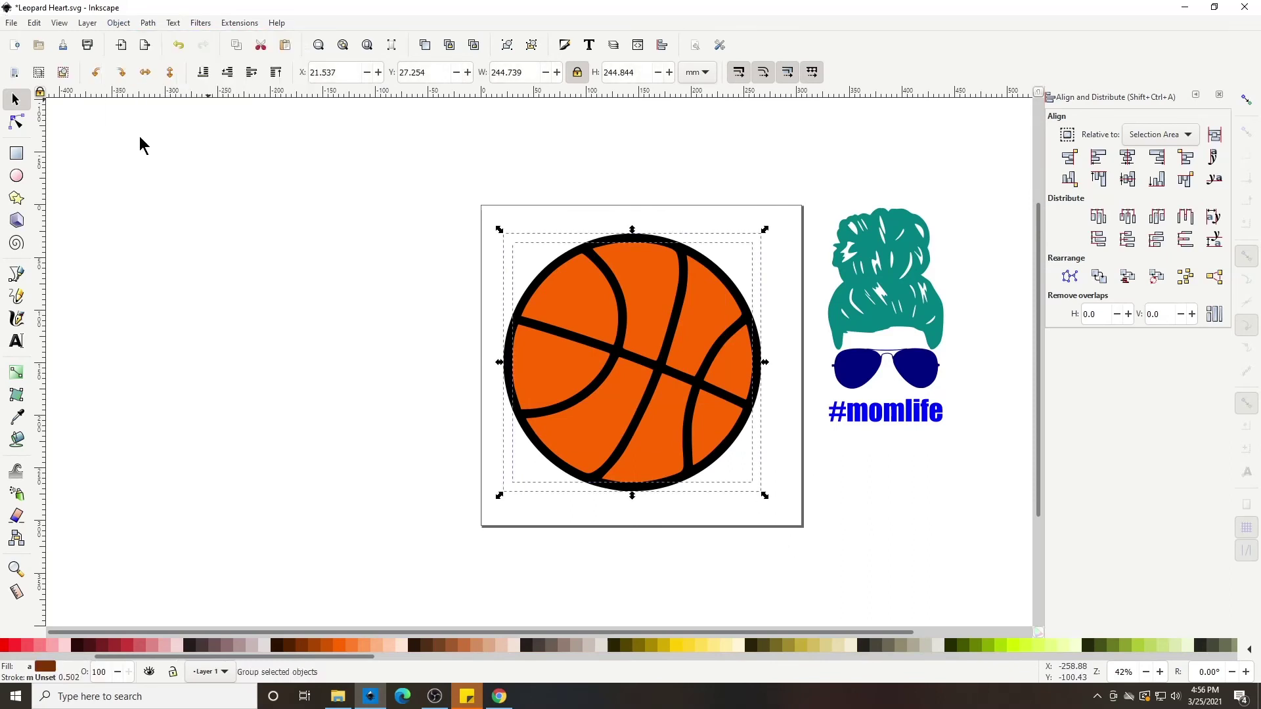
{"action": "left_click_drag", "start_coordinate": [769, 498], "coordinate": [698, 447]}
{"action": "left_click_drag", "start_coordinate": [631, 372], "coordinate": [554, 281]}
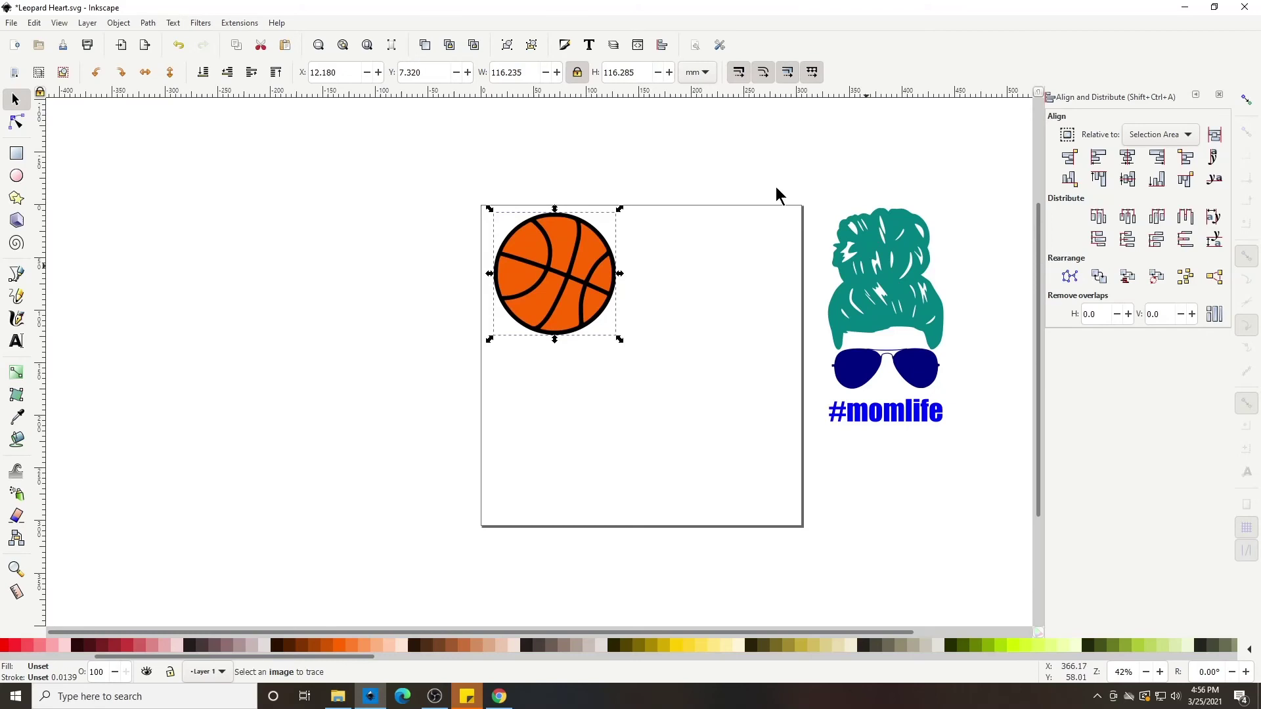
Step: Group the hair, glasses and #momlife pieces and move them onto the page beside the ball
{"action": "left_click_drag", "start_coordinate": [764, 148], "coordinate": [998, 477]}
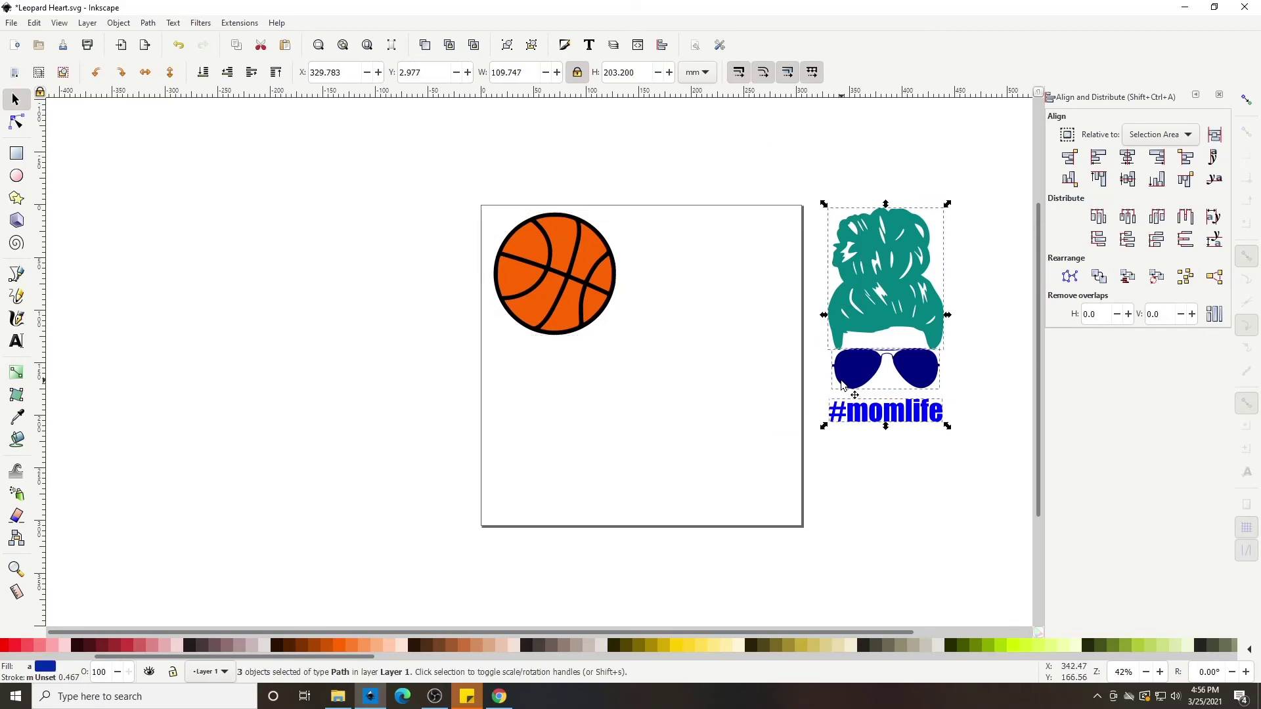
{"action": "key", "text": "ctrl+g"}
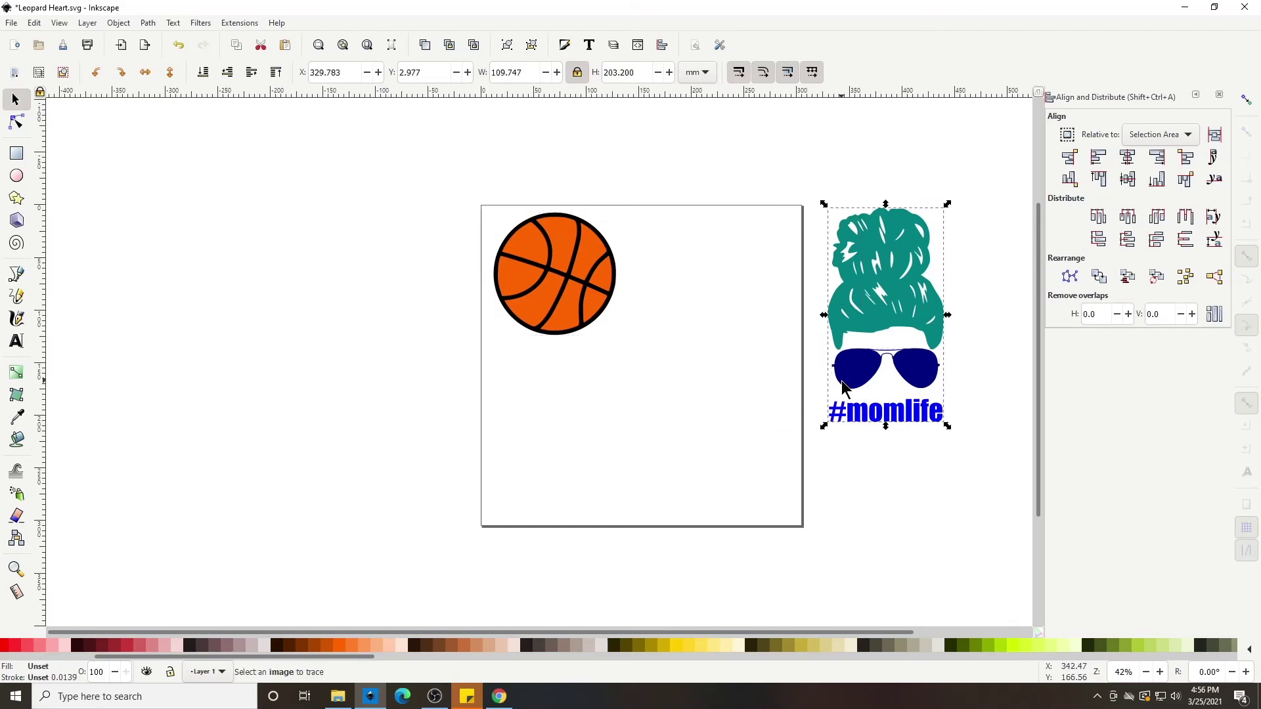
{"action": "left_click_drag", "start_coordinate": [871, 276], "coordinate": [678, 283]}
Step: Save the design as 'Momlife basketball' with the Plain SVG (*.svg) file type
{"action": "left_click", "coordinate": [12, 24]}
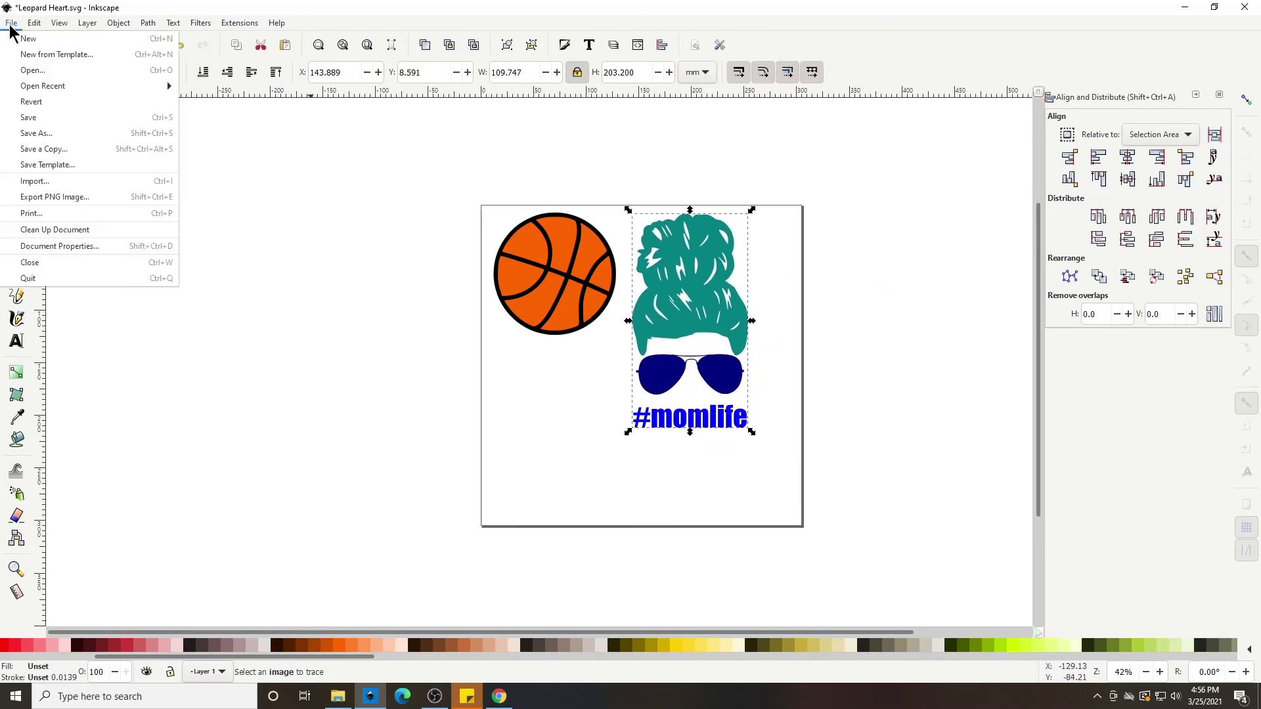
{"action": "left_click", "coordinate": [36, 134]}
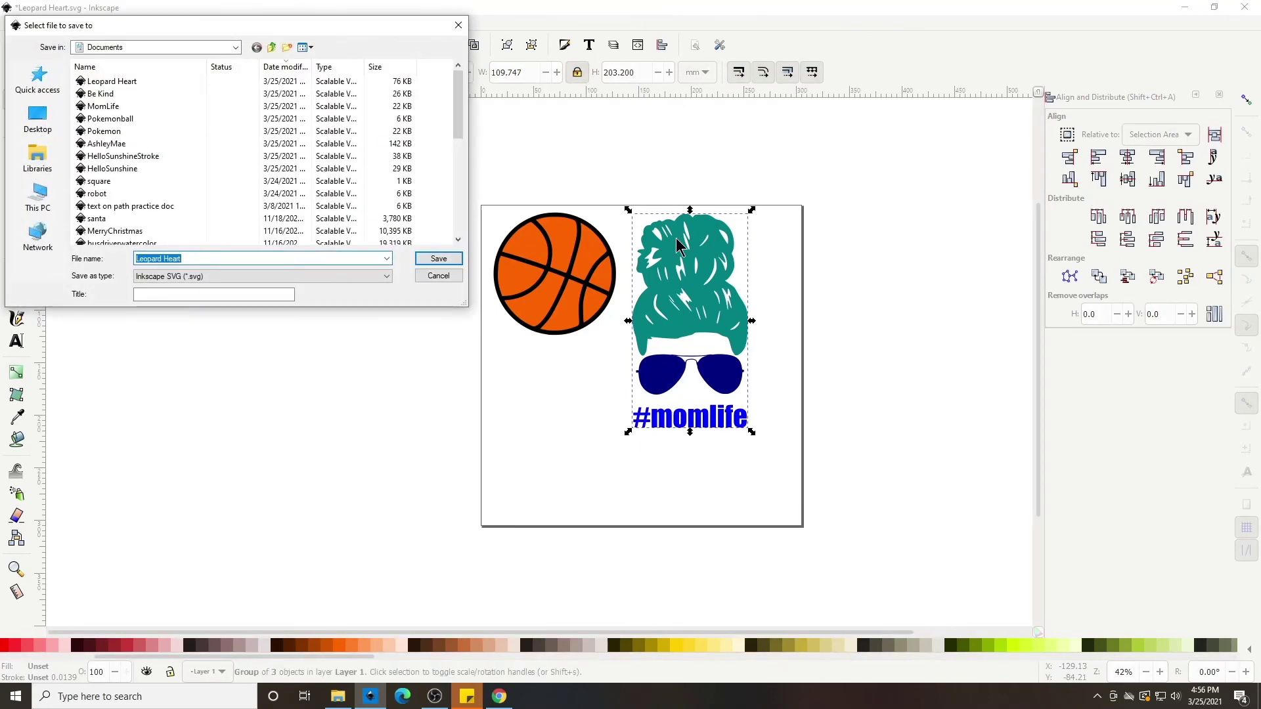
{"action": "type", "text": "Momlife "}
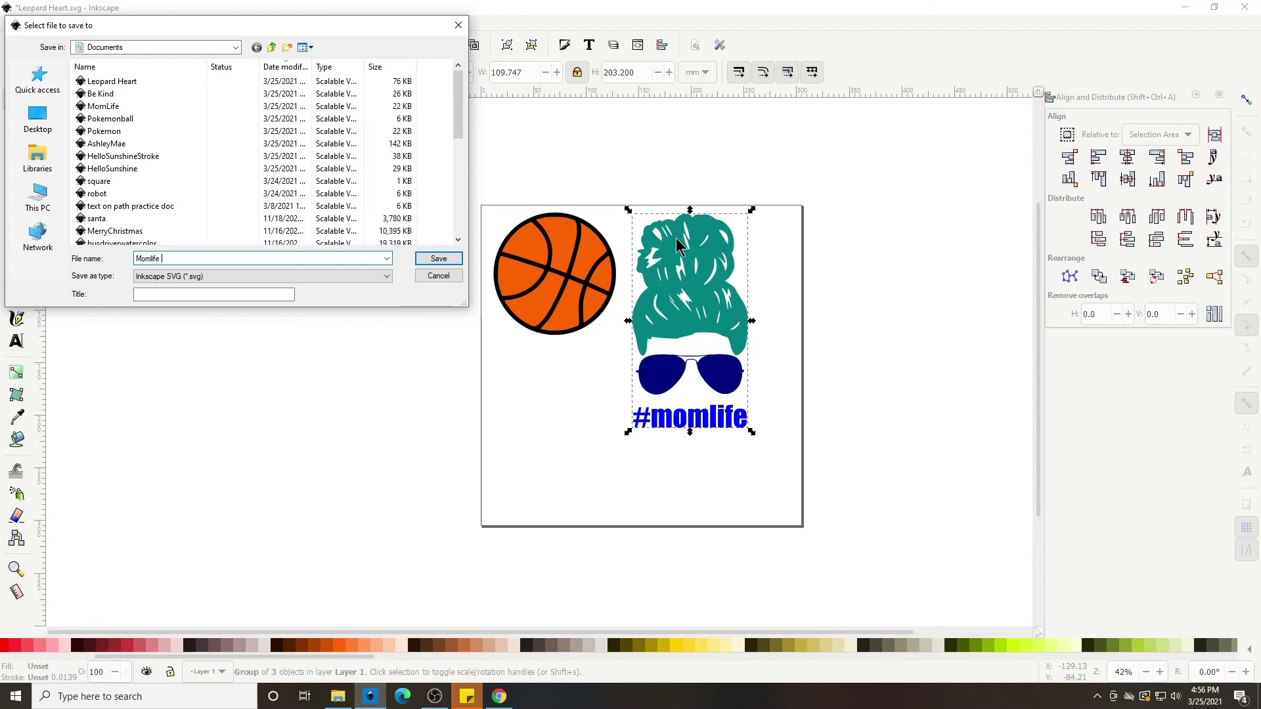
{"action": "type", "text": "basketball"}
{"action": "key", "text": "Tab"}
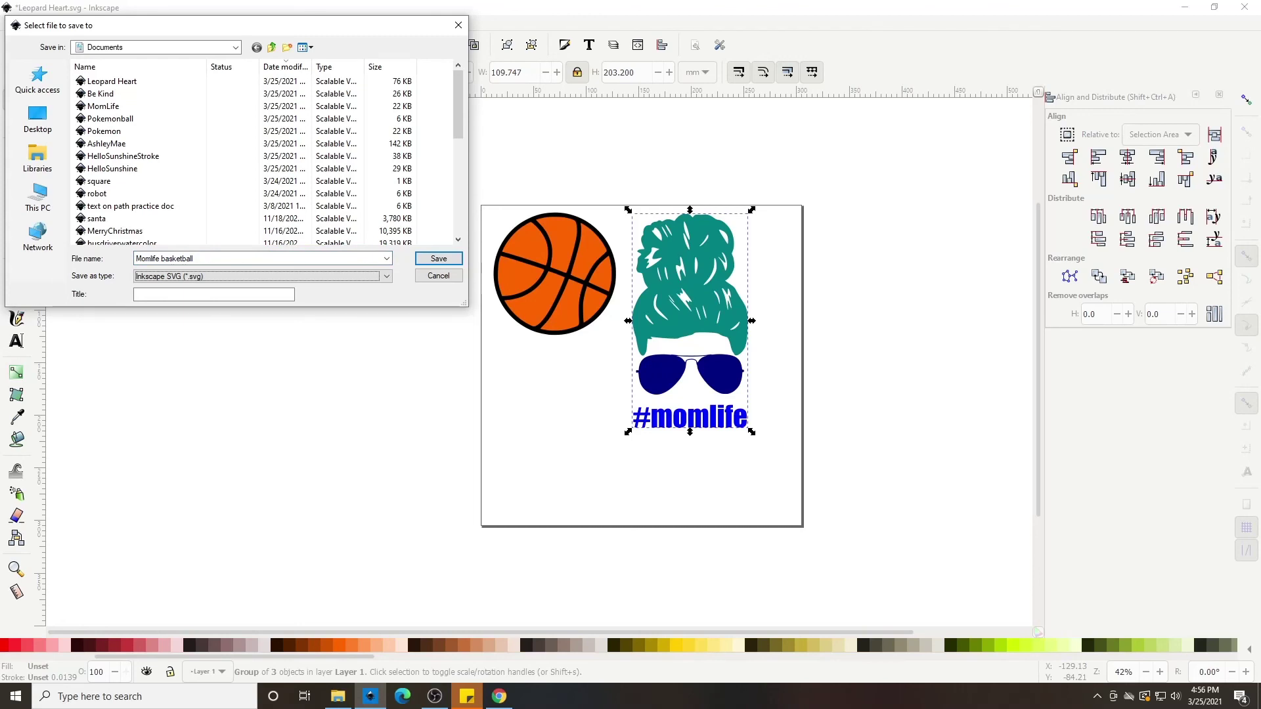
{"action": "key", "text": "alt+Down"}
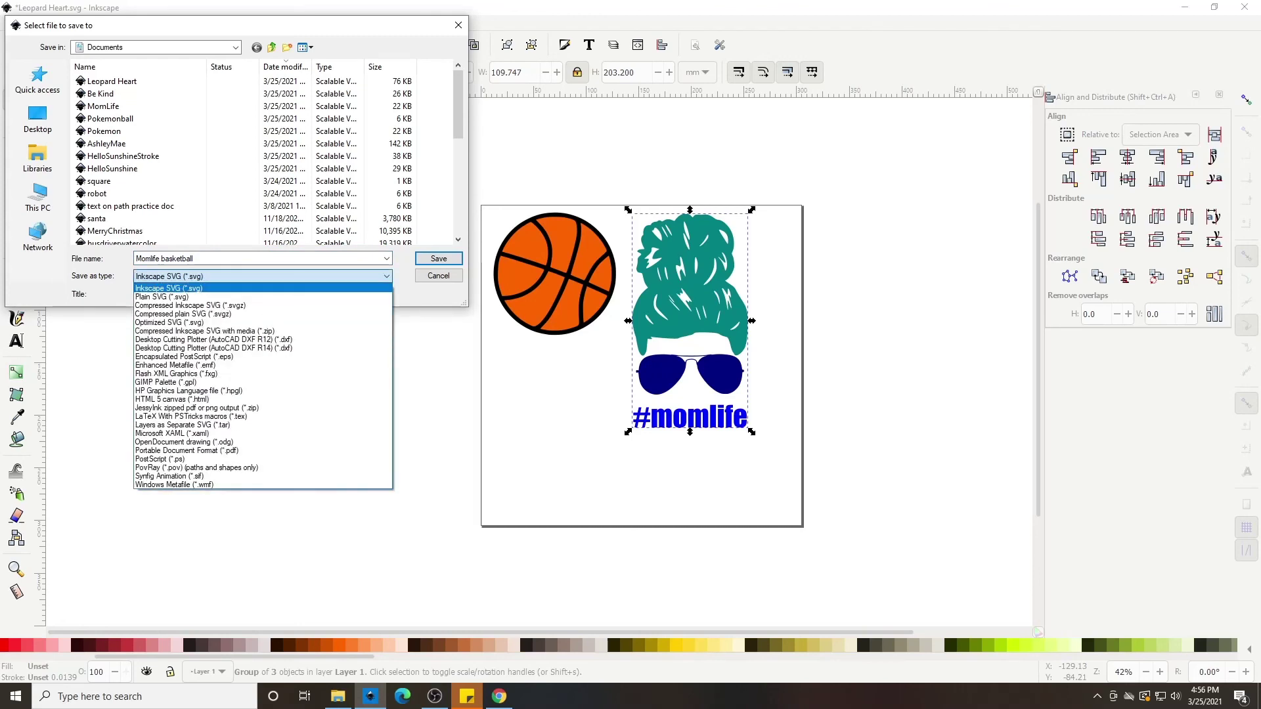
{"action": "key", "text": "Down"}
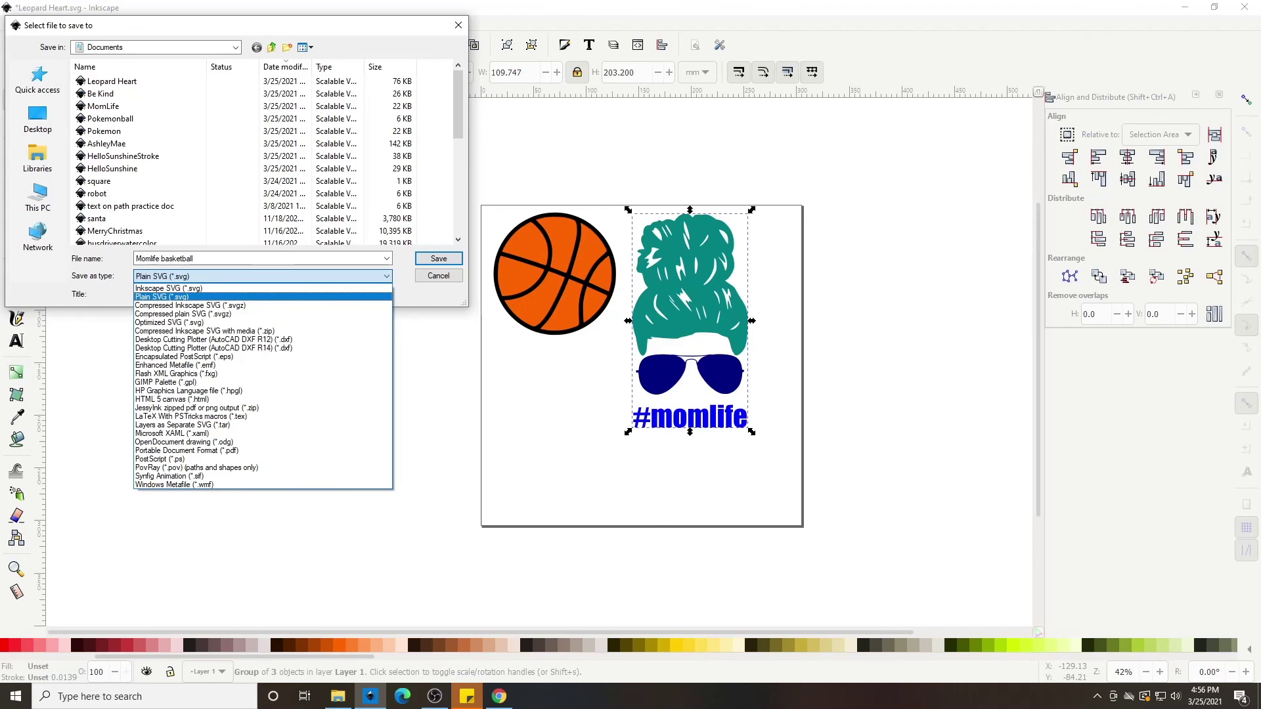
{"action": "key", "text": "Return"}
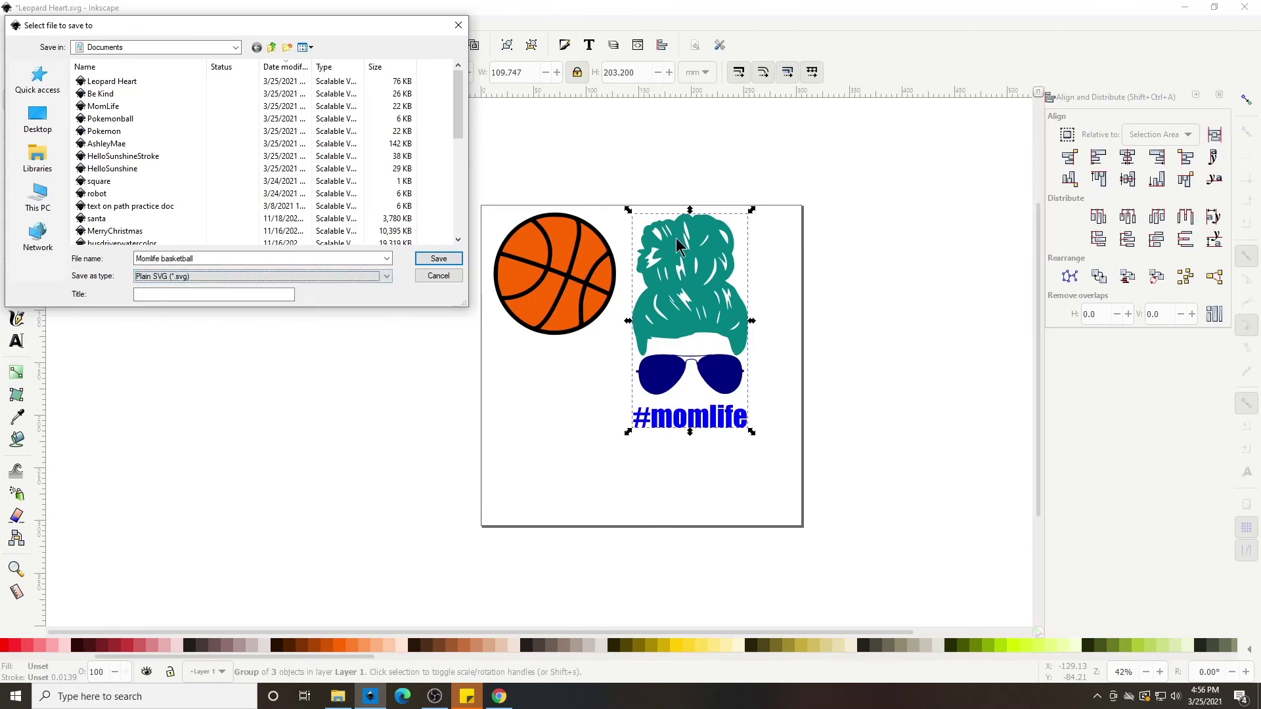
{"action": "key", "text": "Return"}
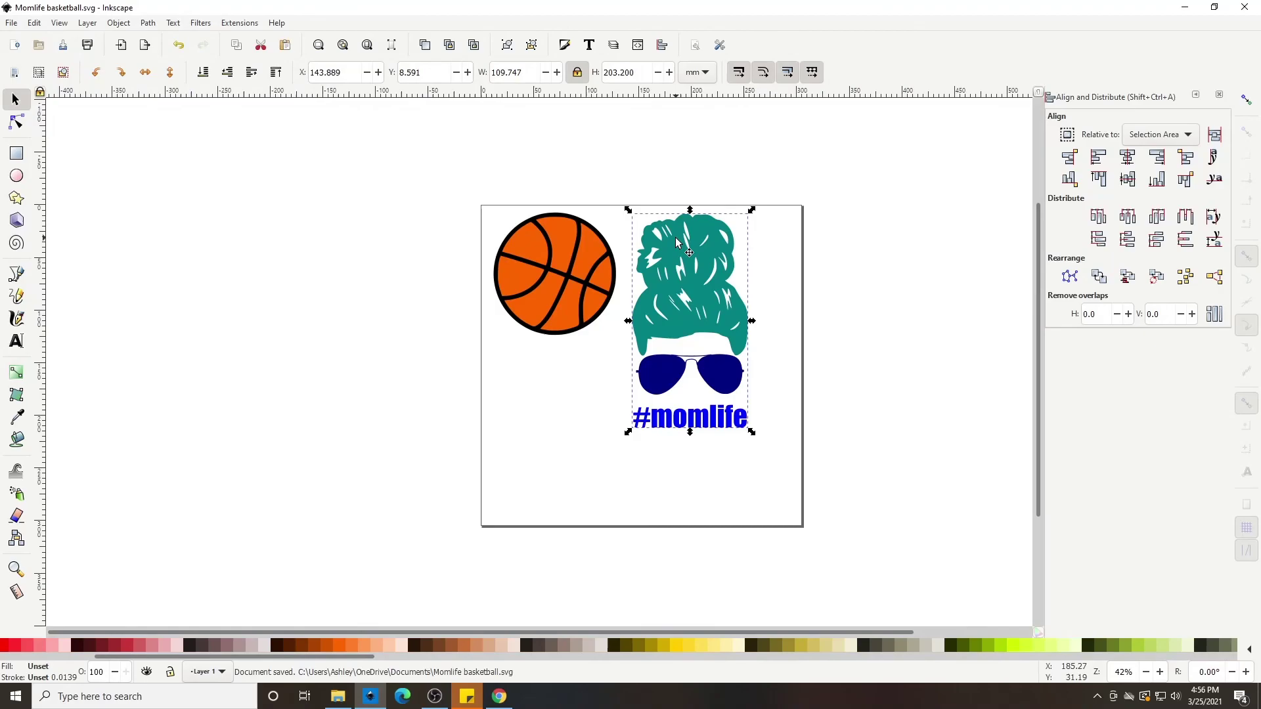